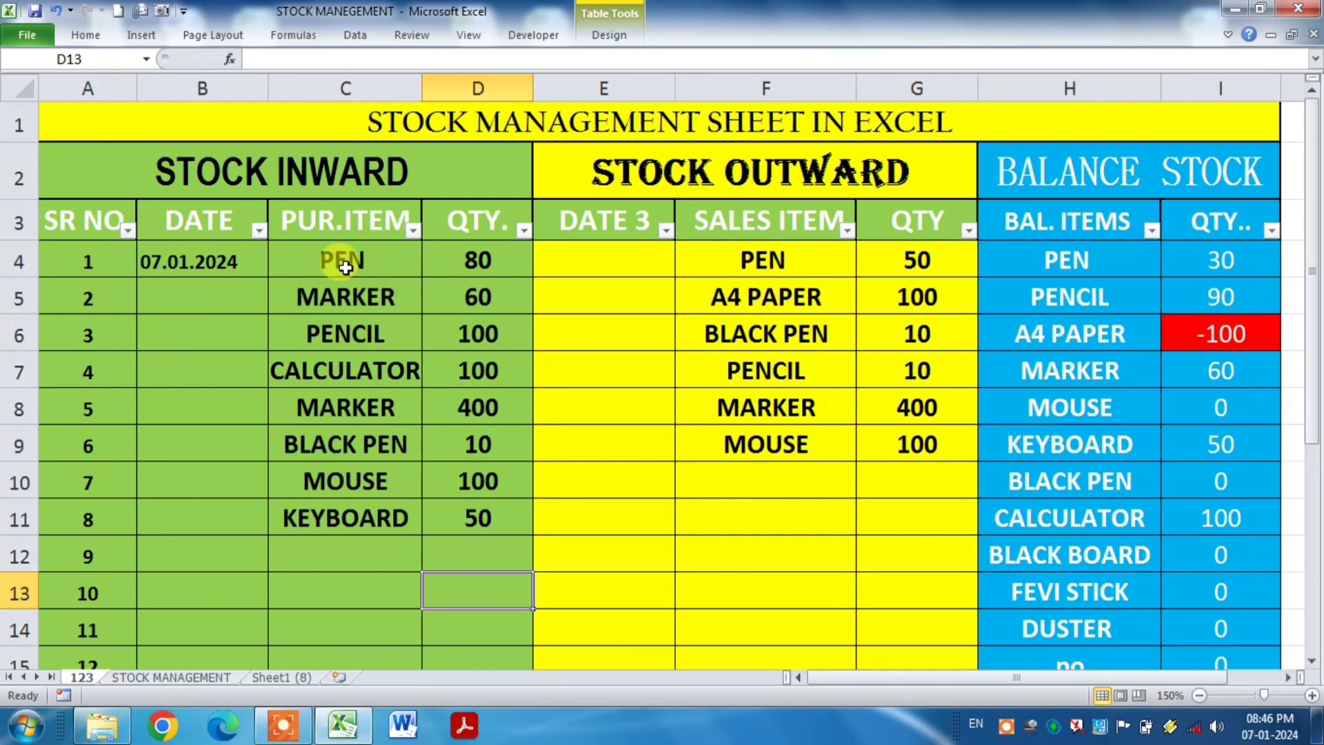
Compare the inward, outward and balance quantities for PEN, and the inward and balance quantities for KEYBOARD.
{"action": "left_click", "coordinate": [447, 265]}
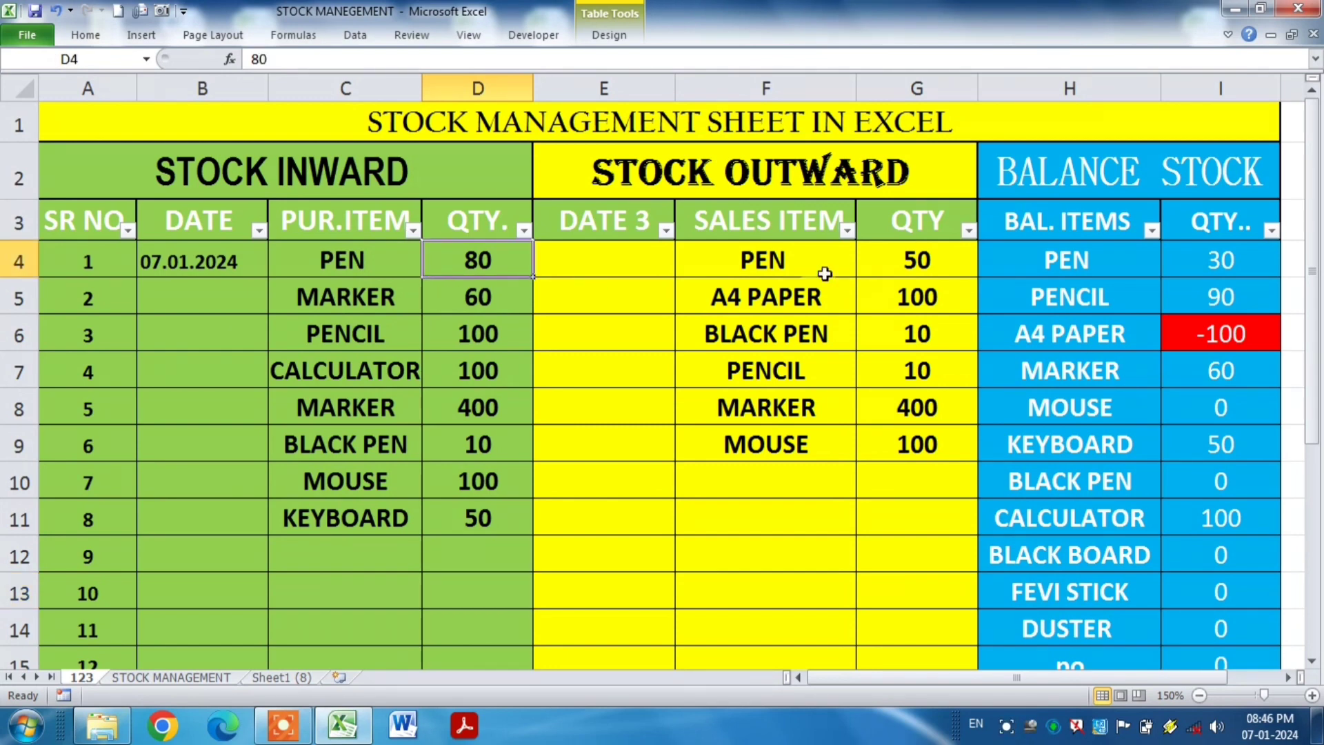
{"action": "left_click", "coordinate": [885, 258]}
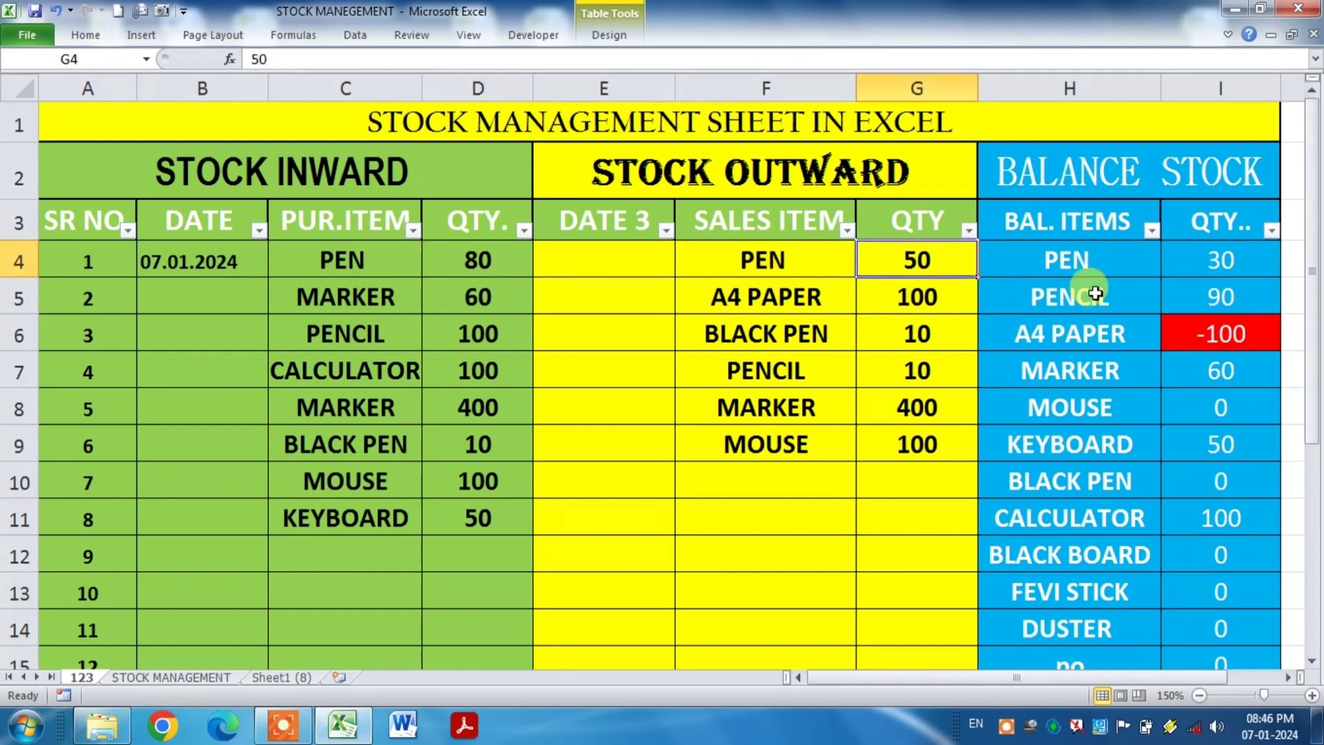
{"action": "left_click", "coordinate": [1185, 262]}
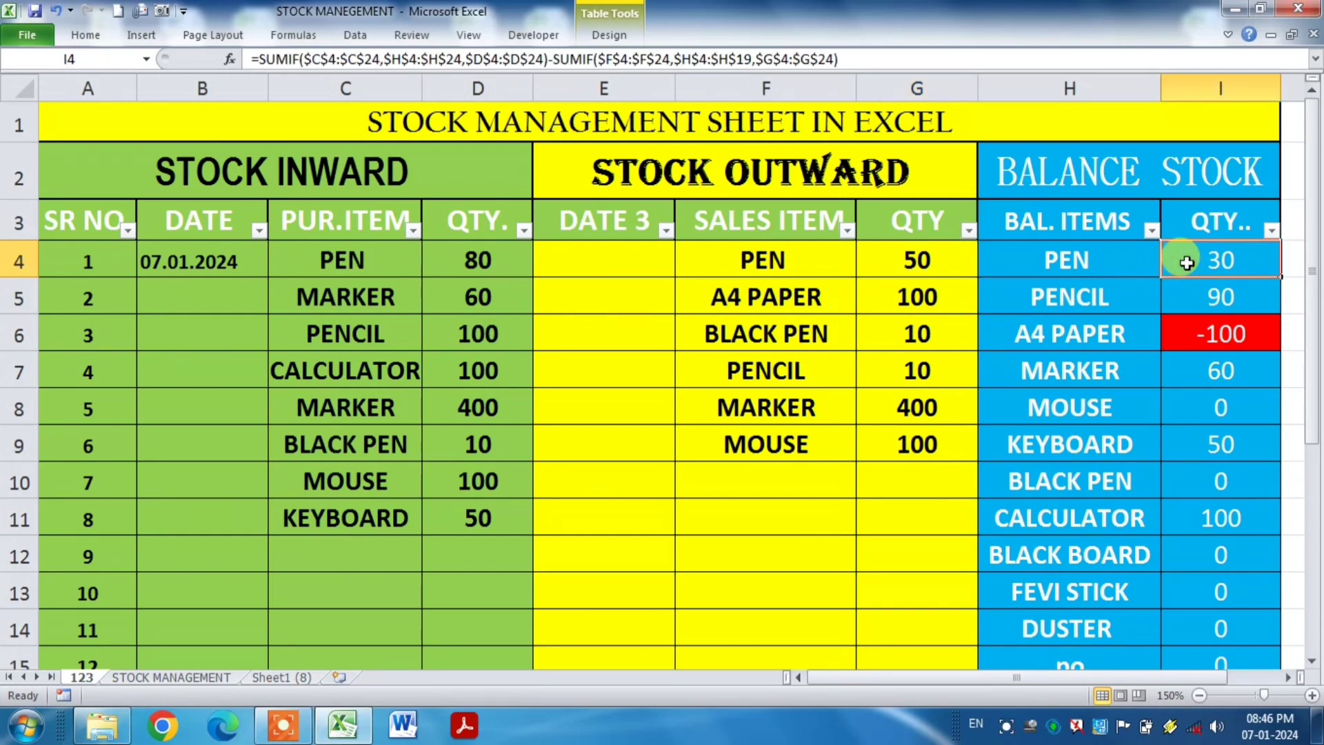
{"action": "left_click", "coordinate": [359, 520]}
{"action": "left_click", "coordinate": [493, 522]}
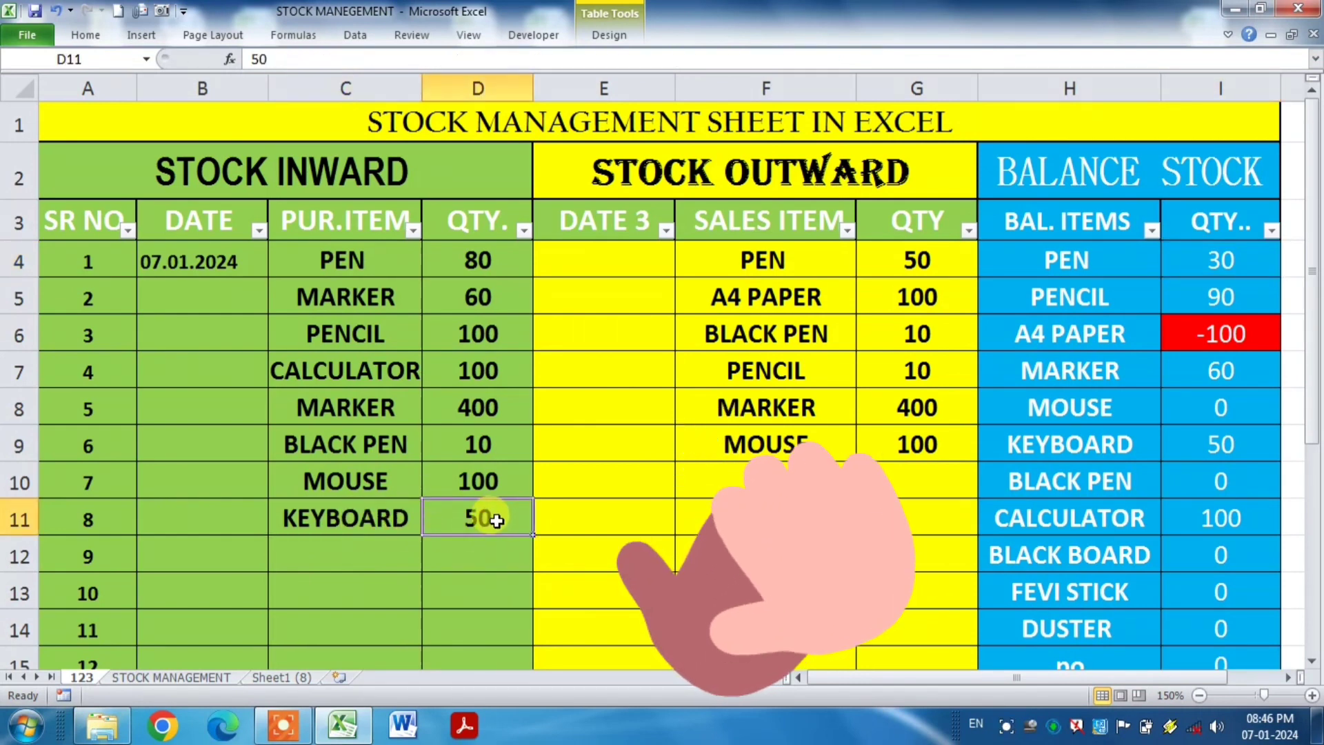
{"action": "left_click", "coordinate": [1189, 442]}
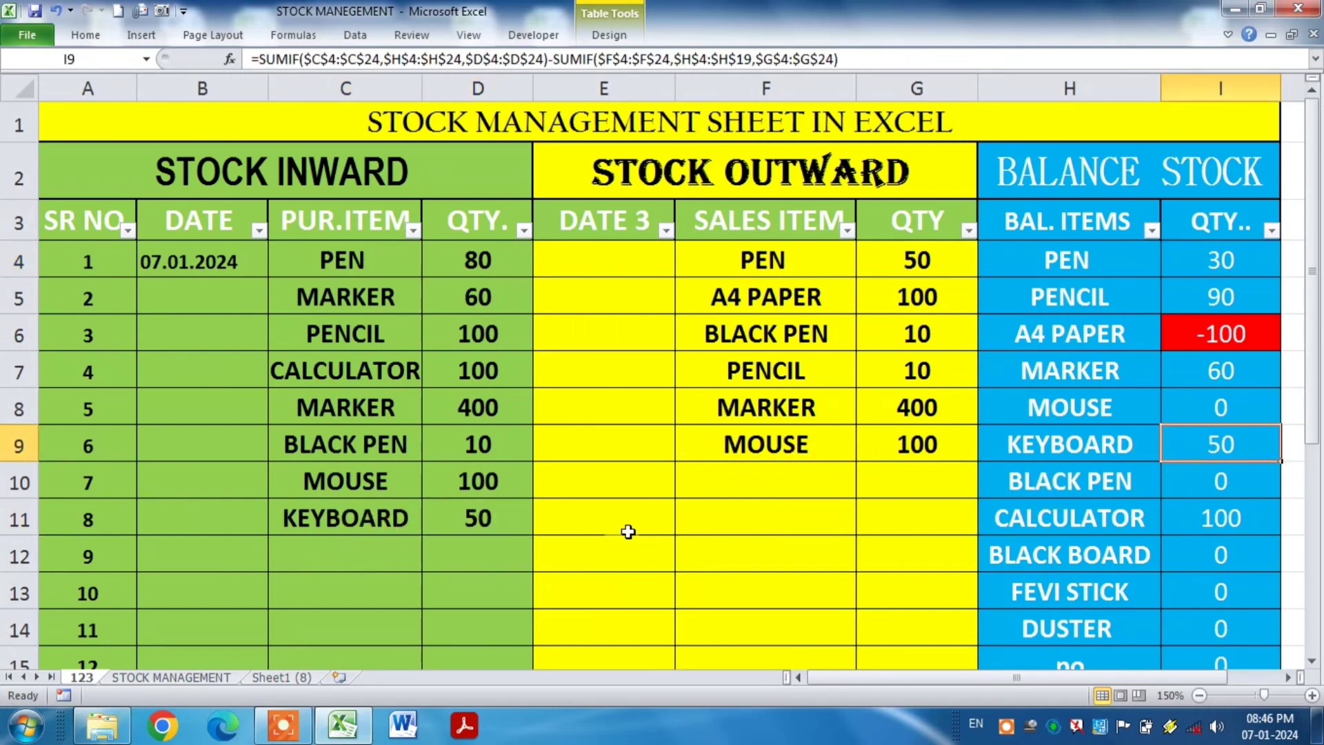
Record a stock inward entry in row 12 with KEYBOARD as the purchase item and quantity 100, and check its balance formula.
{"action": "left_click", "coordinate": [366, 542]}
{"action": "left_click", "coordinate": [431, 560]}
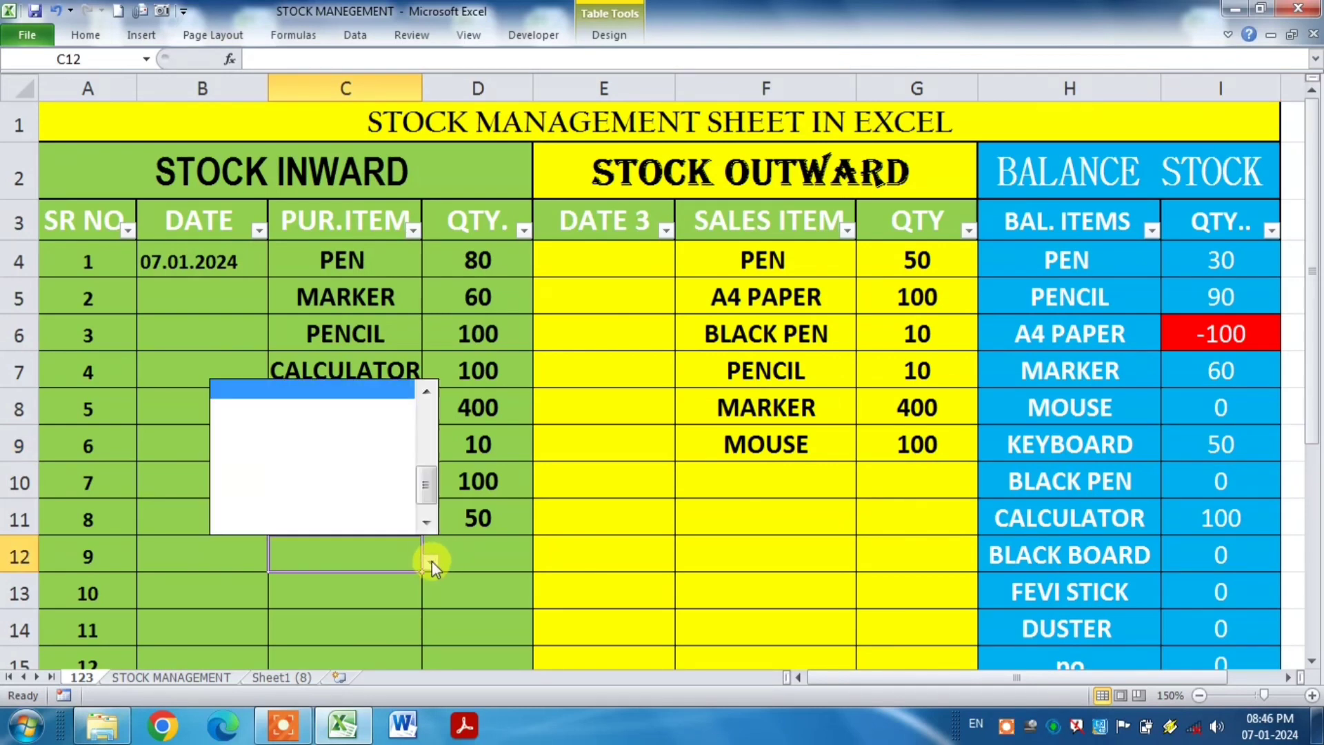
{"action": "left_click_drag", "start_coordinate": [427, 487], "coordinate": [422, 440]}
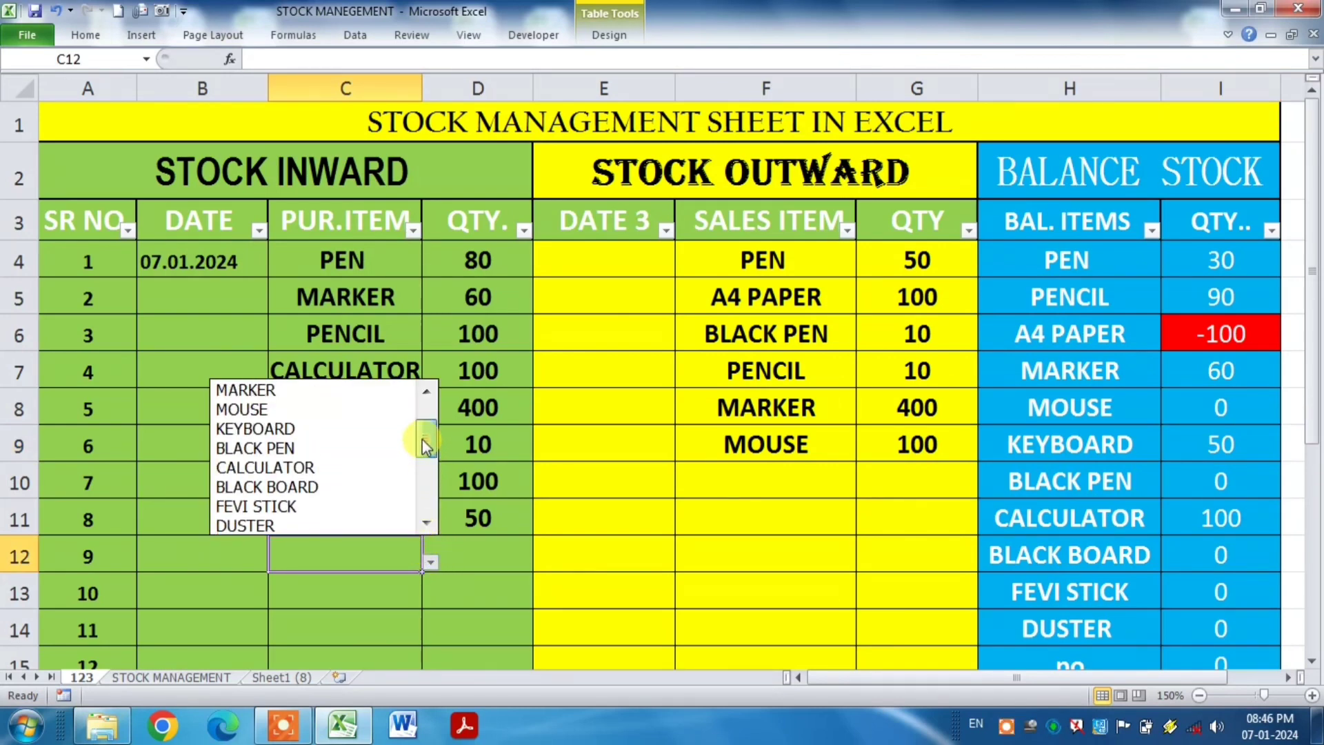
{"action": "left_click", "coordinate": [269, 429]}
{"action": "left_click", "coordinate": [474, 550]}
{"action": "type", "text": "100"}
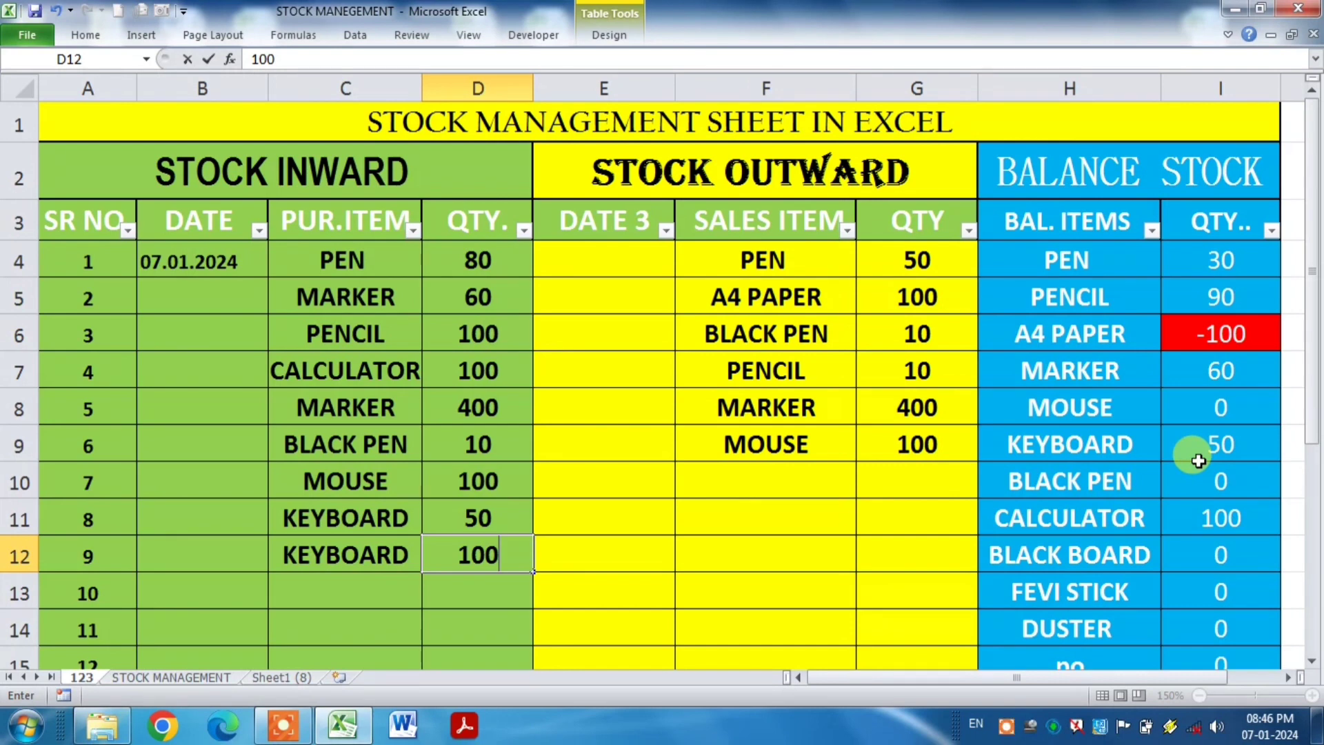
{"action": "key", "text": "Return"}
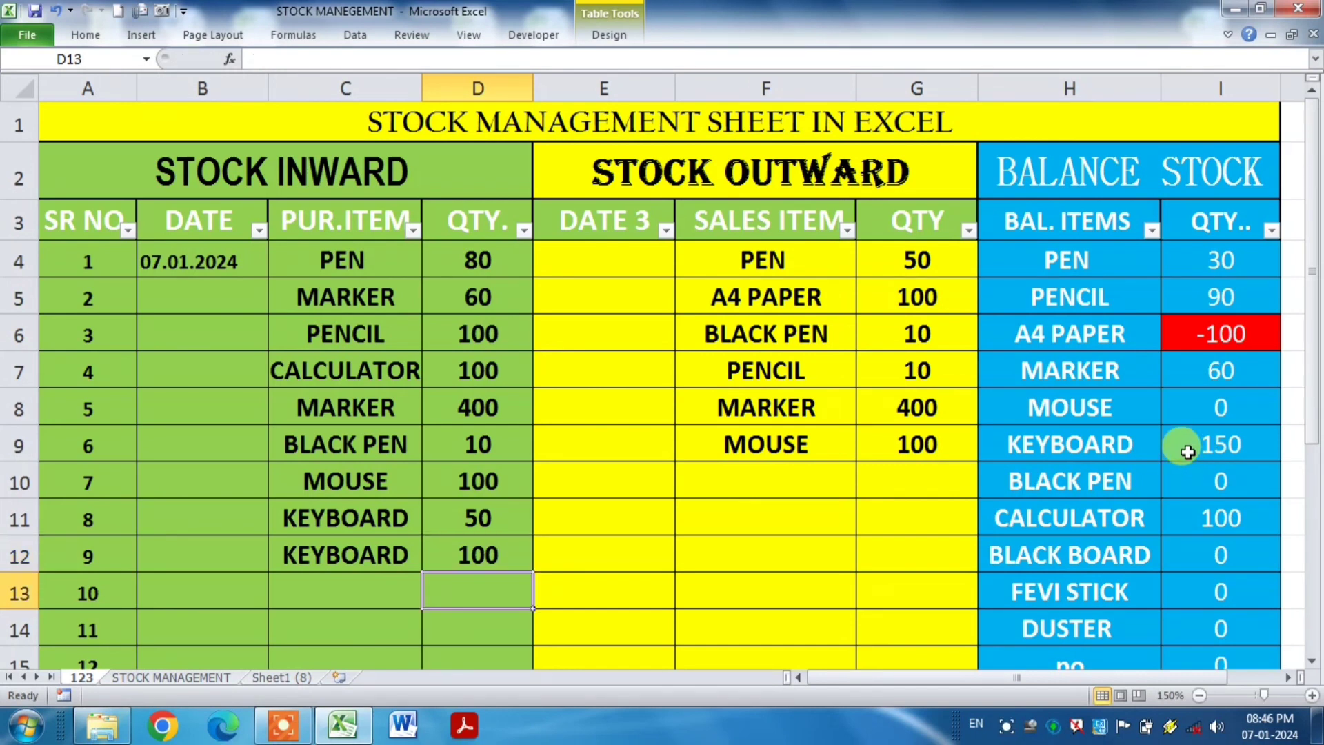
{"action": "left_click", "coordinate": [1197, 455]}
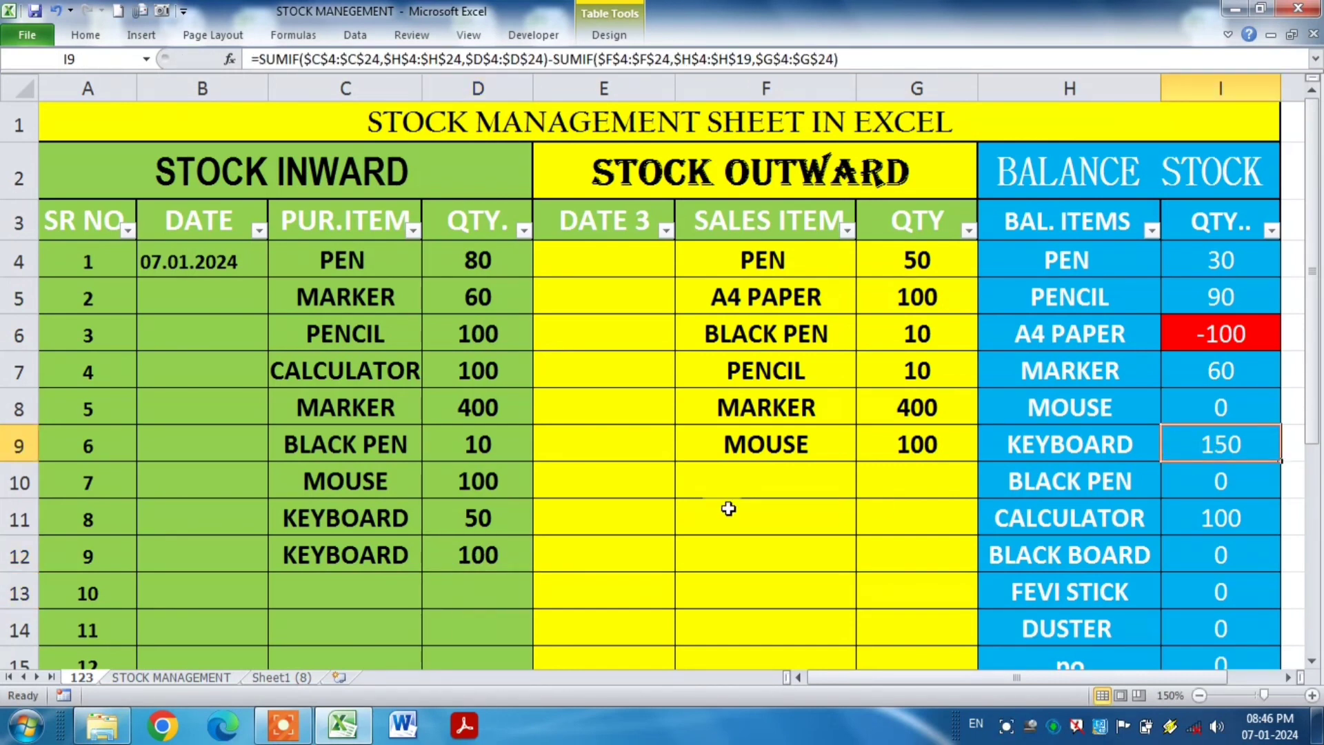
Record a stock outward entry in row 10 with KEYBOARD as the sales item and a quantity of 50.
{"action": "left_click", "coordinate": [731, 476]}
{"action": "left_click", "coordinate": [864, 488]}
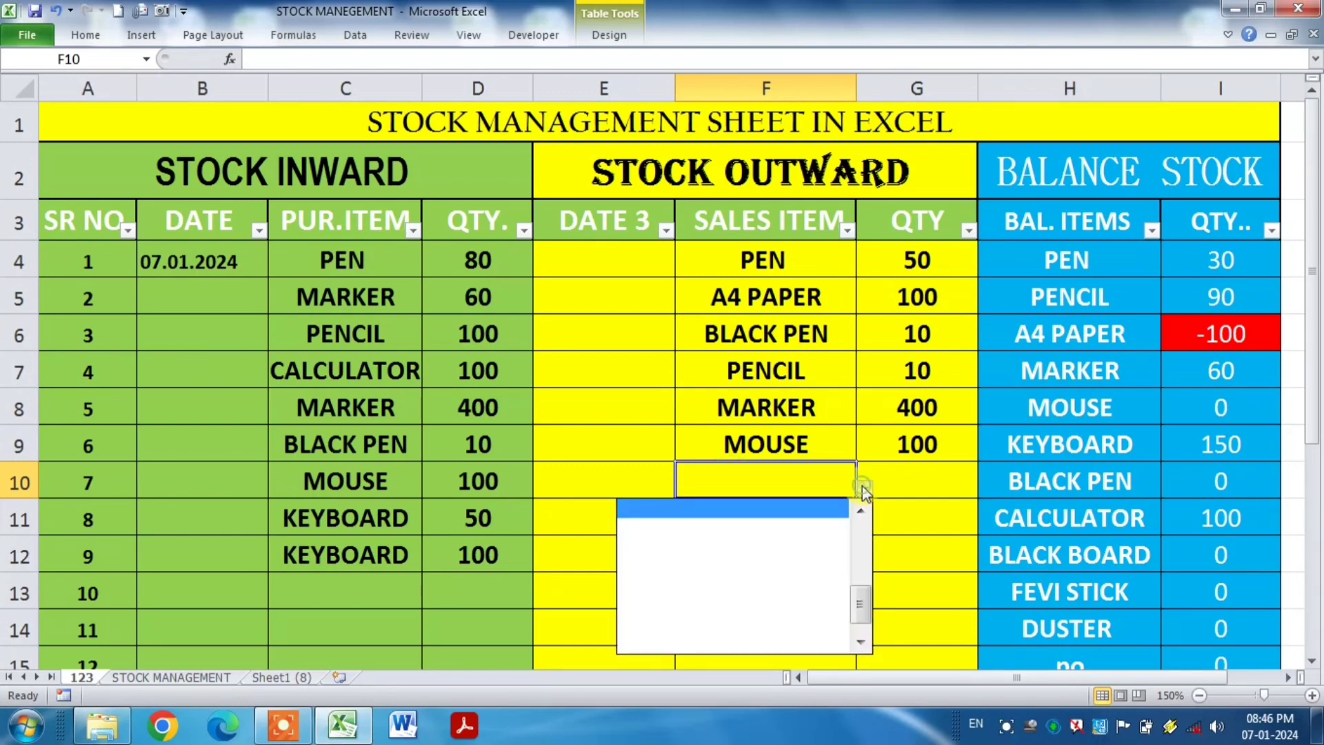
{"action": "left_click_drag", "start_coordinate": [859, 603], "coordinate": [854, 555]}
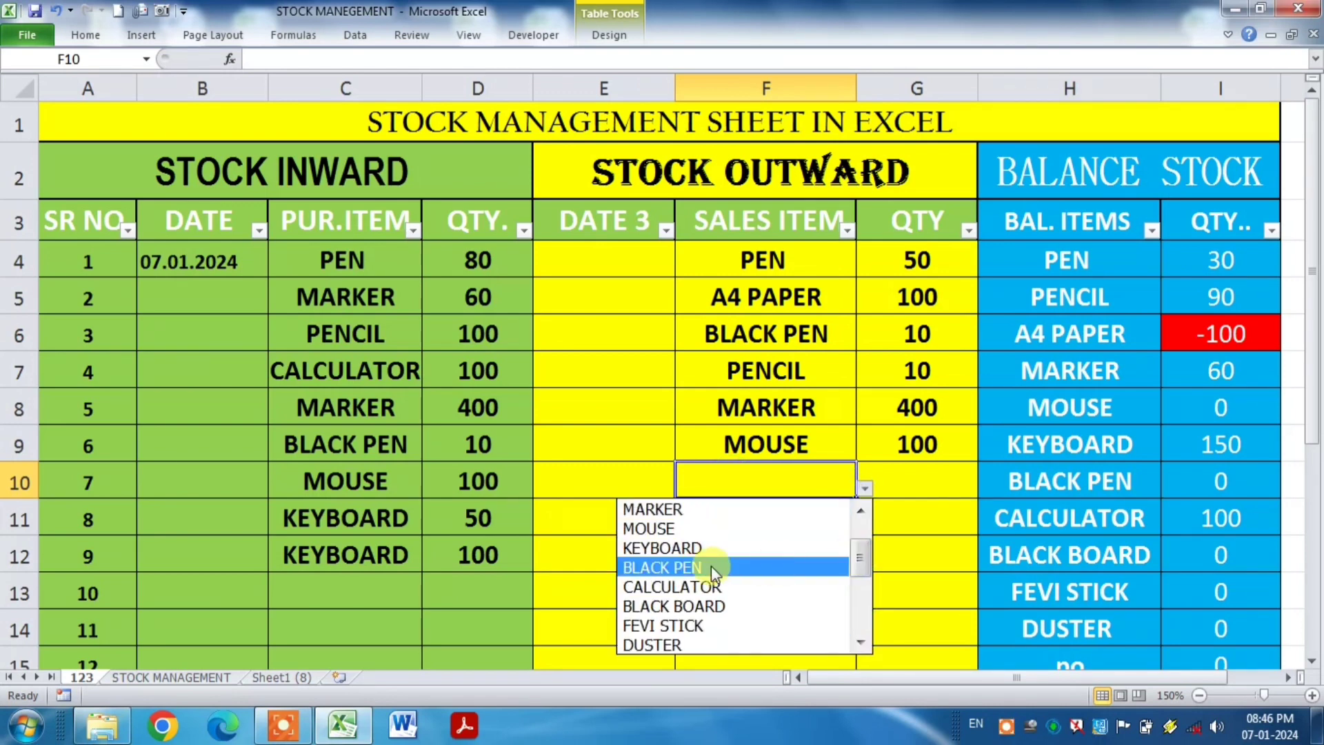
{"action": "left_click", "coordinate": [688, 548]}
{"action": "left_click", "coordinate": [939, 486]}
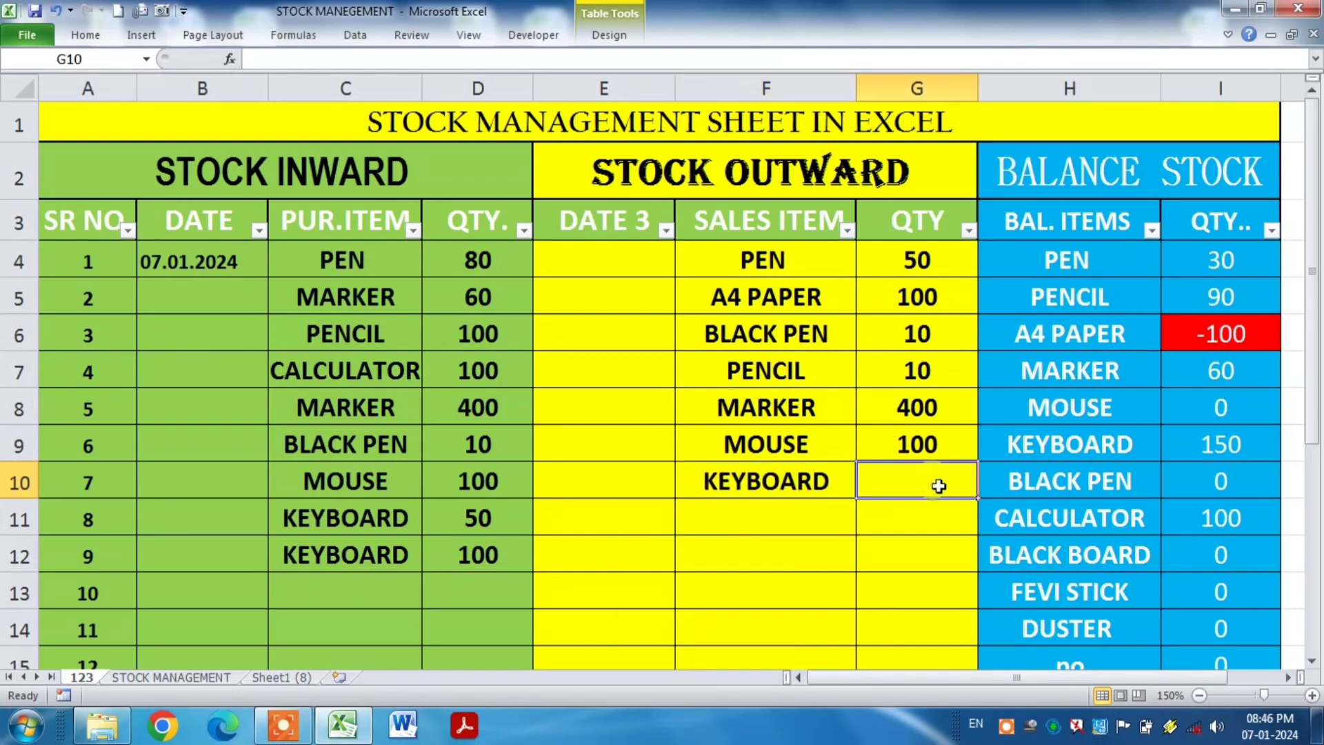
{"action": "type", "text": "50"}
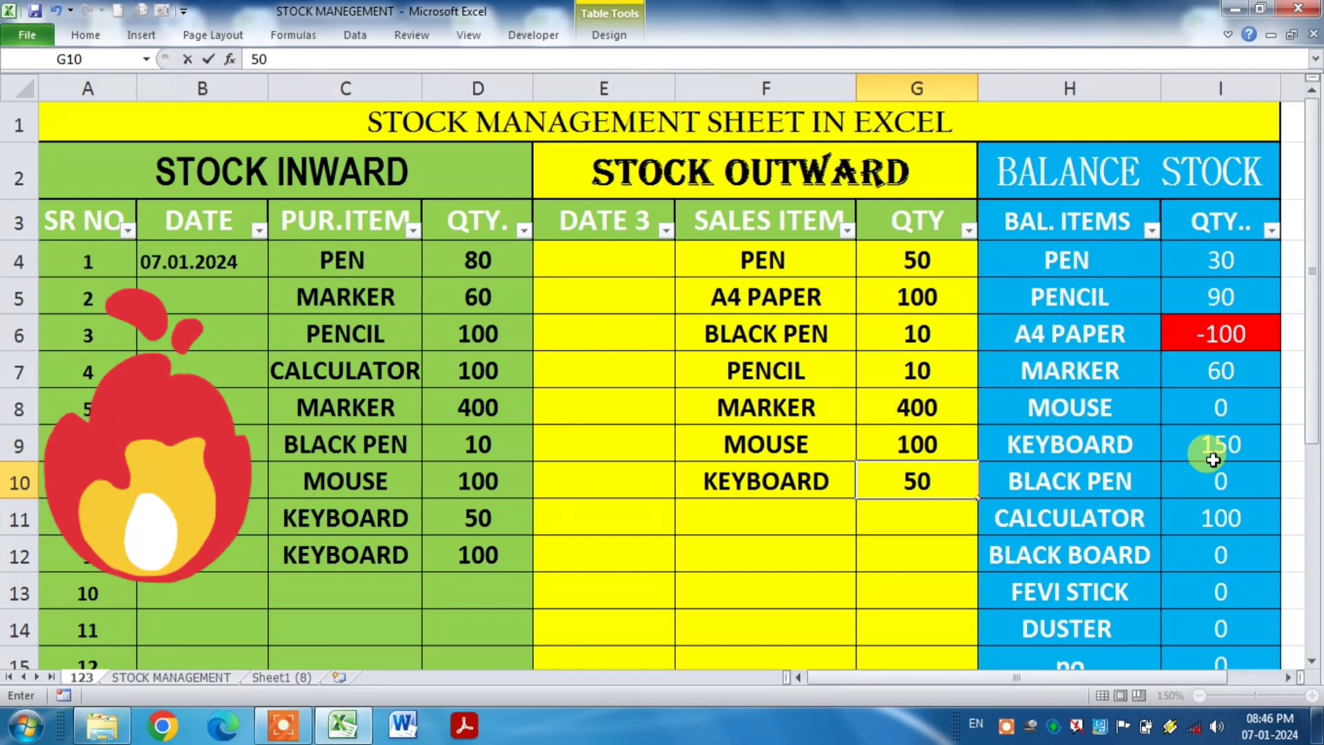
{"action": "key", "text": "Return"}
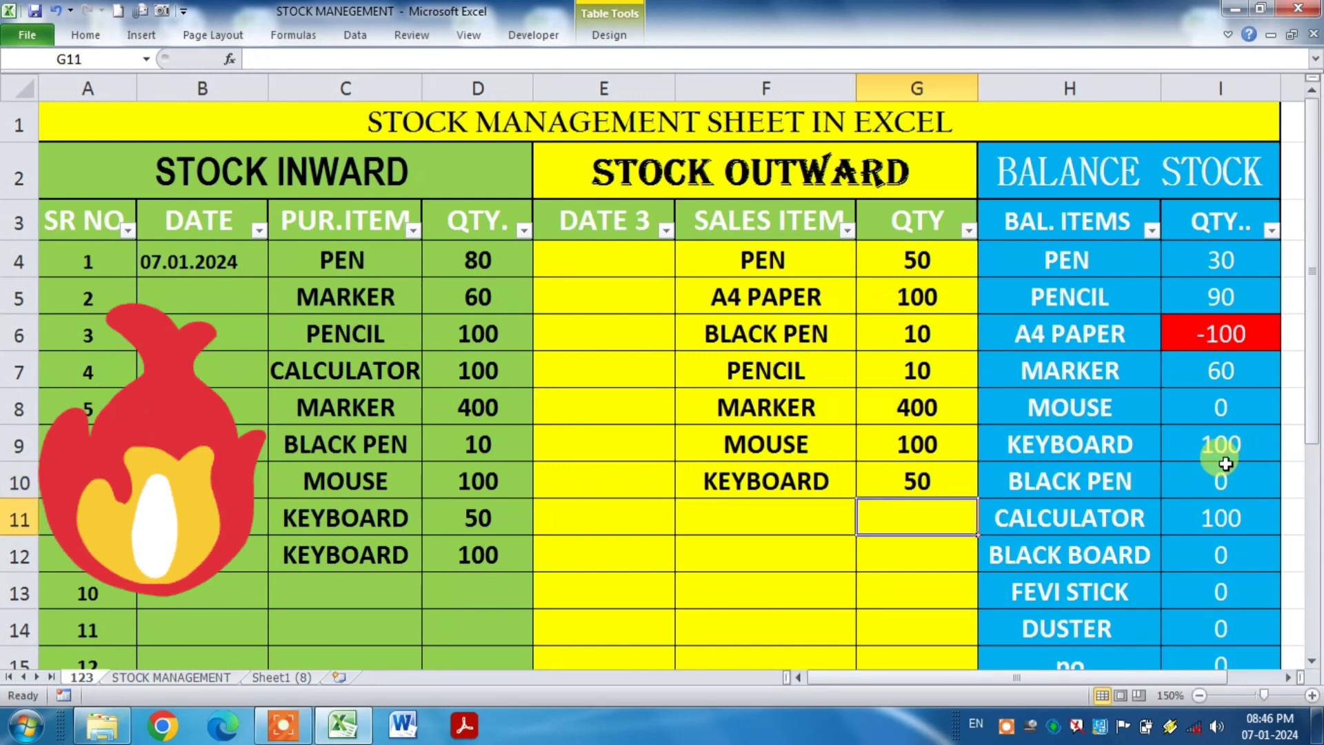
Change the KEYBOARD sales quantity in cell G10 to 250.
{"action": "double_click", "coordinate": [896, 483]}
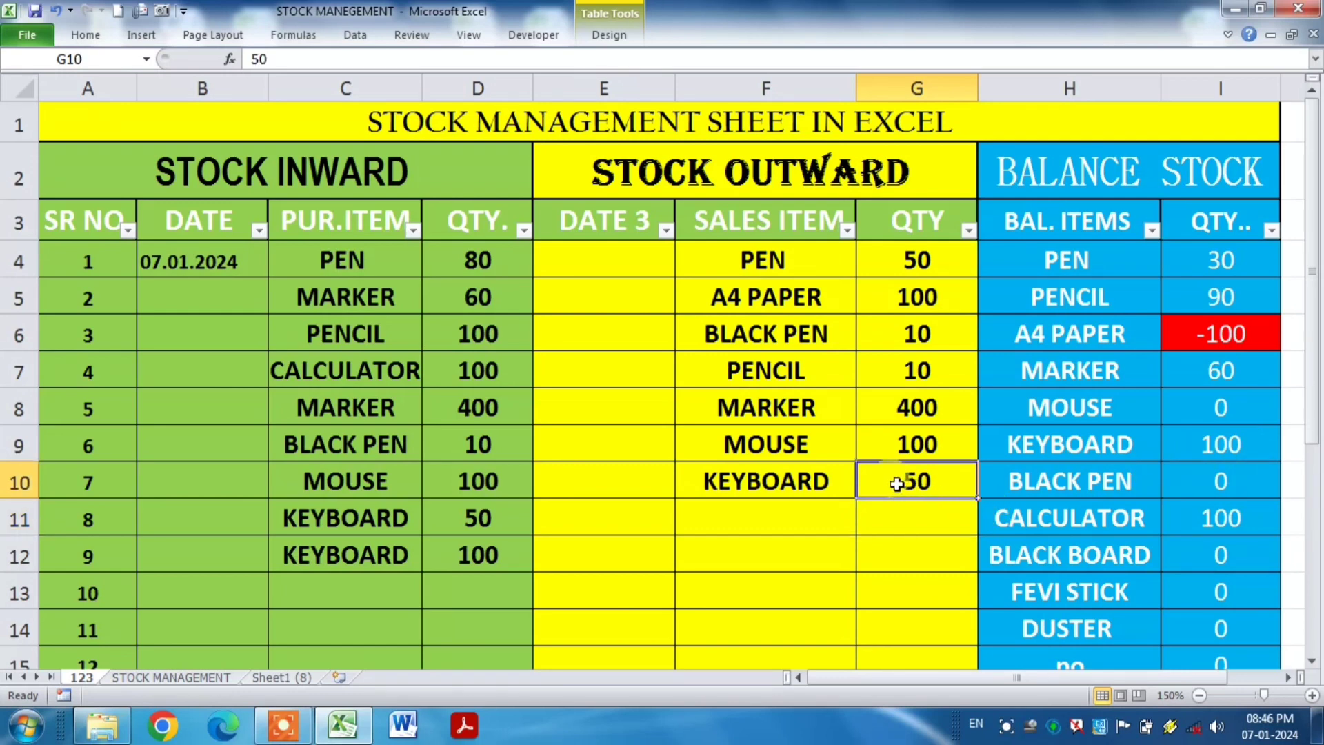
{"action": "type", "text": "1"}
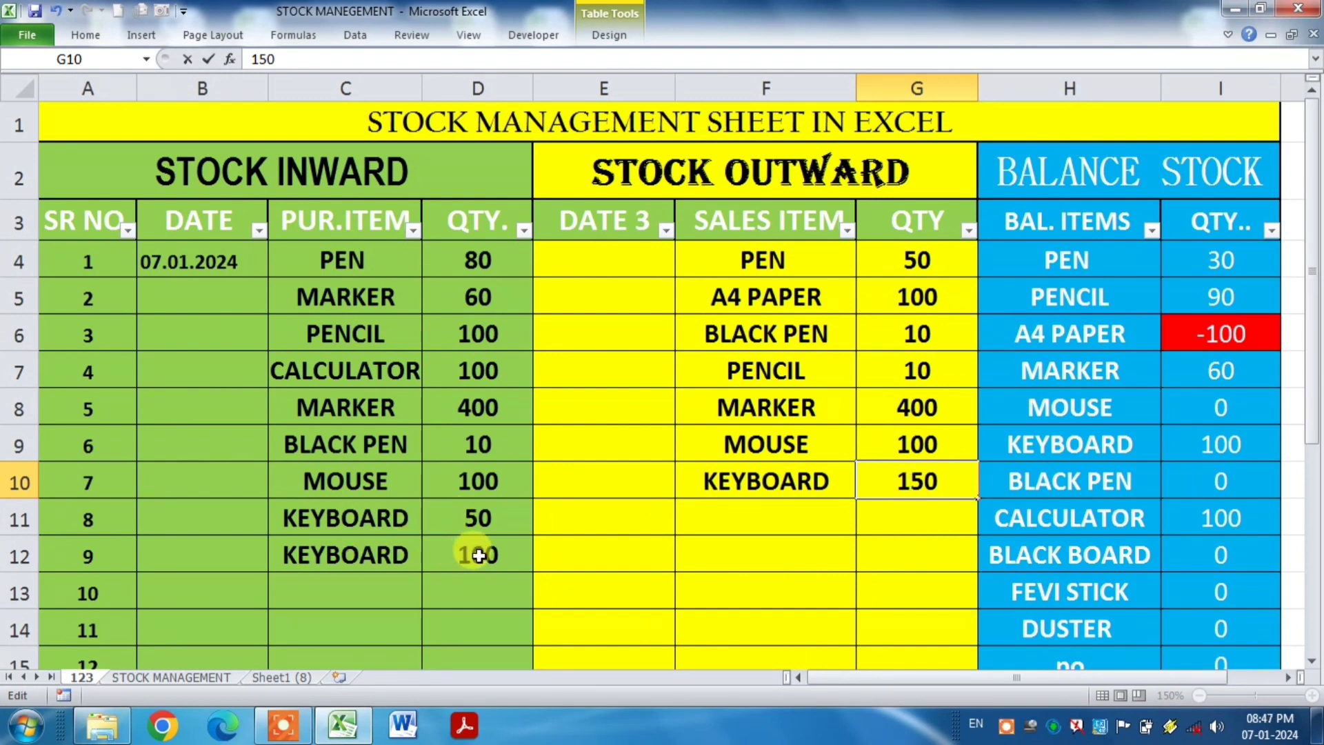
{"action": "key", "text": "BackSpace"}
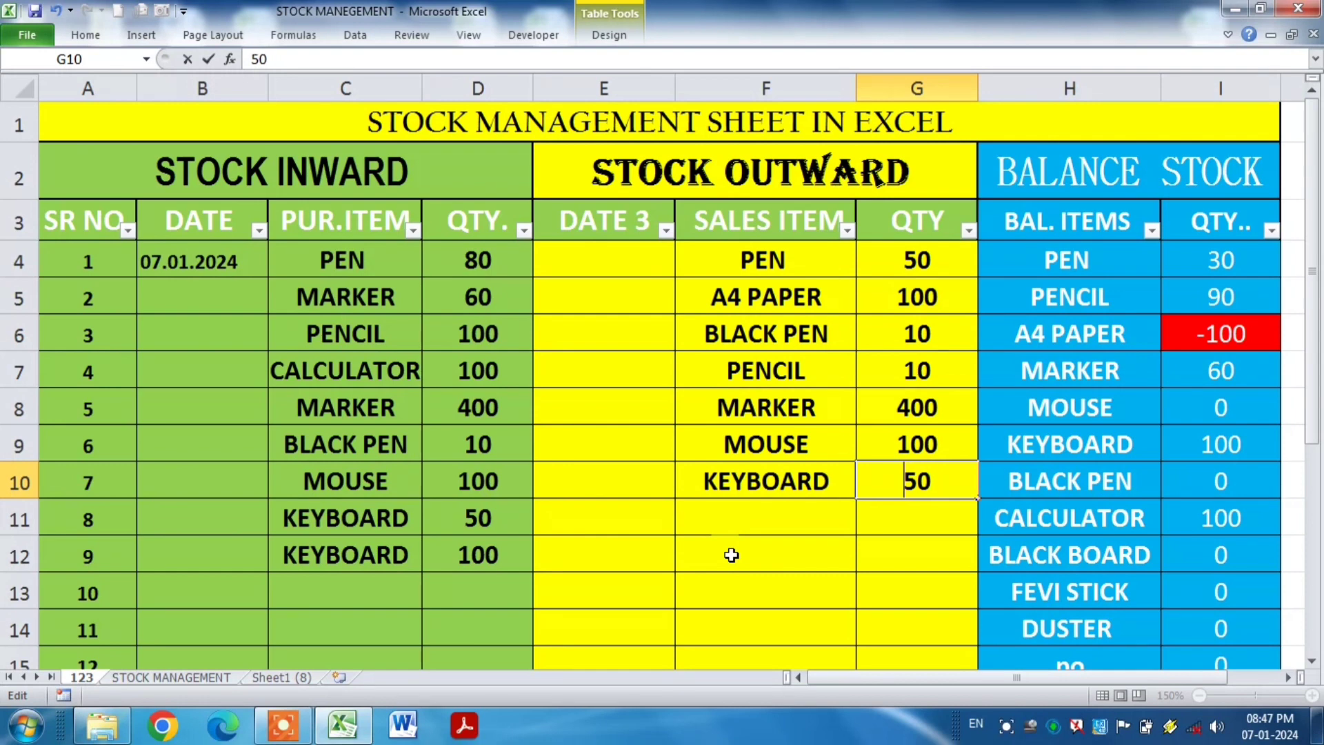
{"action": "type", "text": "2"}
{"action": "key", "text": "Return"}
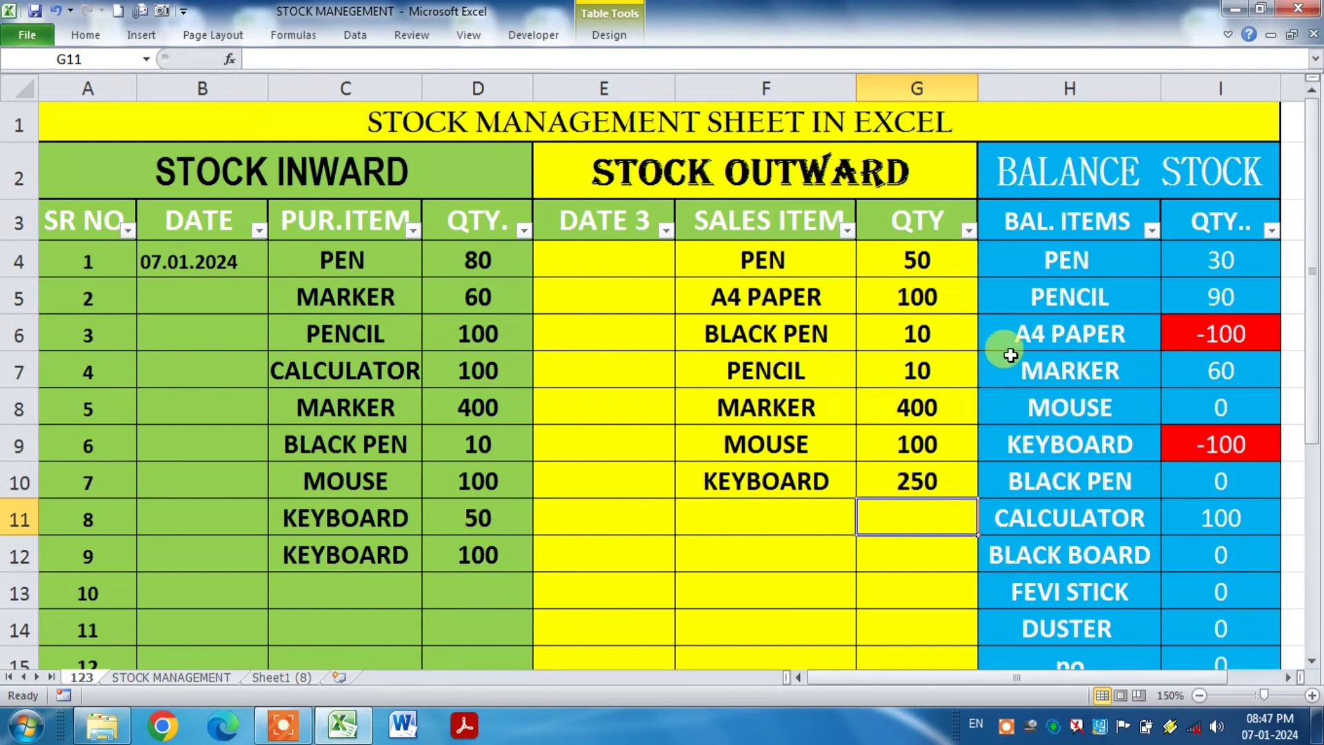
{"action": "left_click", "coordinate": [876, 302]}
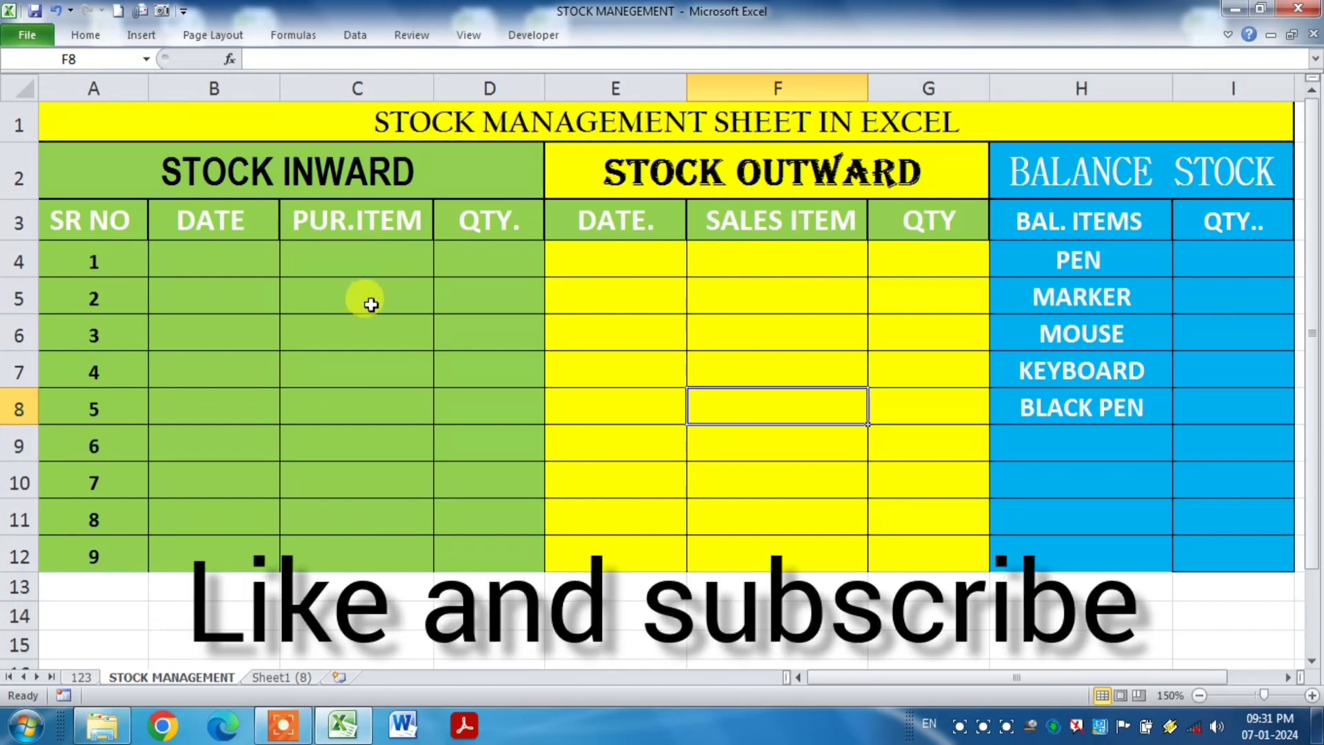
Convert the range A3:I12 of the STOCK MANAGEMENT sheet into a table with headers.
{"action": "left_click_drag", "start_coordinate": [60, 218], "coordinate": [1191, 539]}
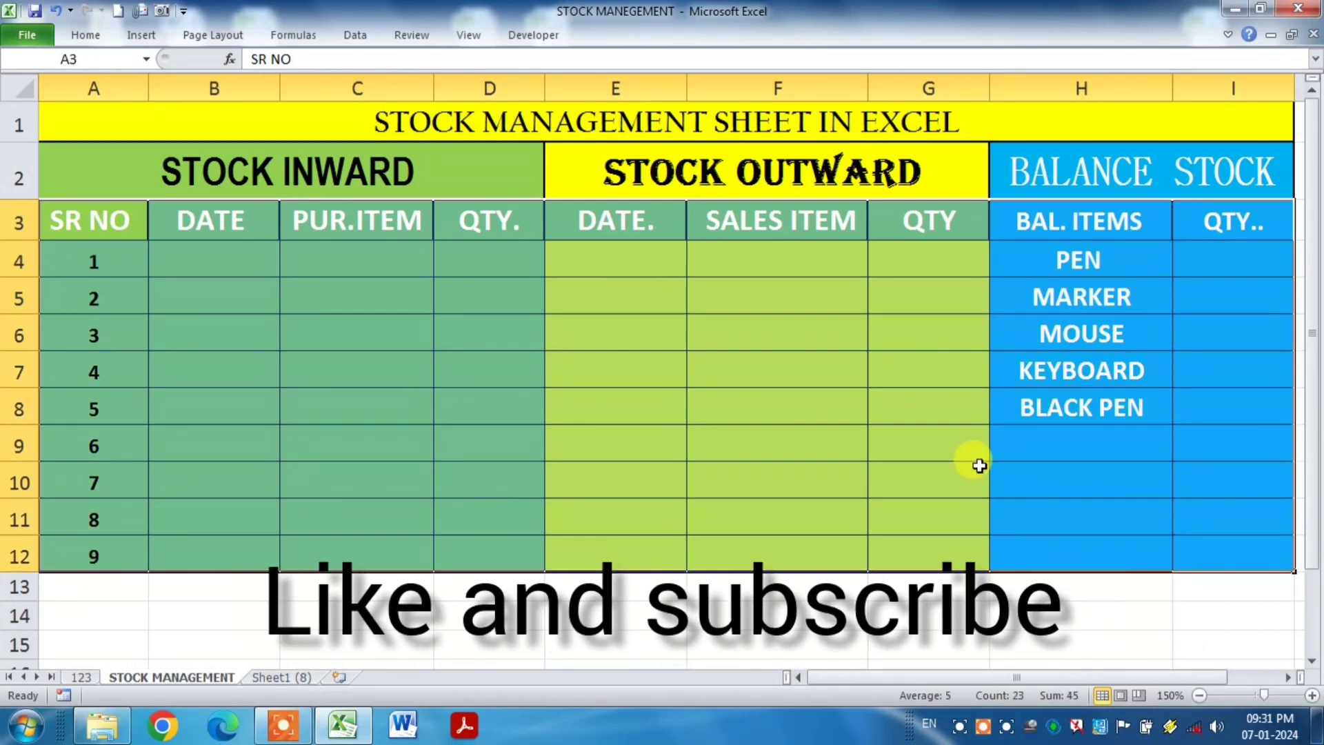
{"action": "key", "text": "ctrl+t"}
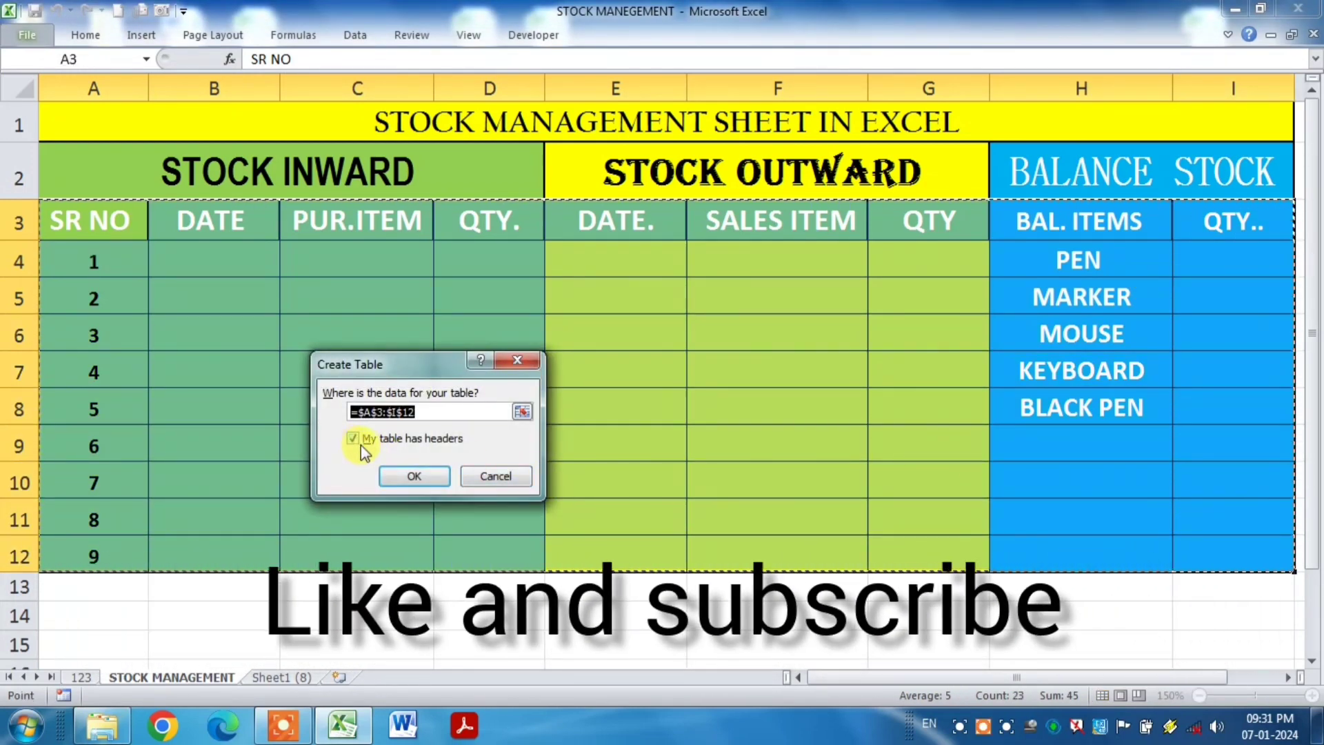
{"action": "left_click", "coordinate": [418, 475]}
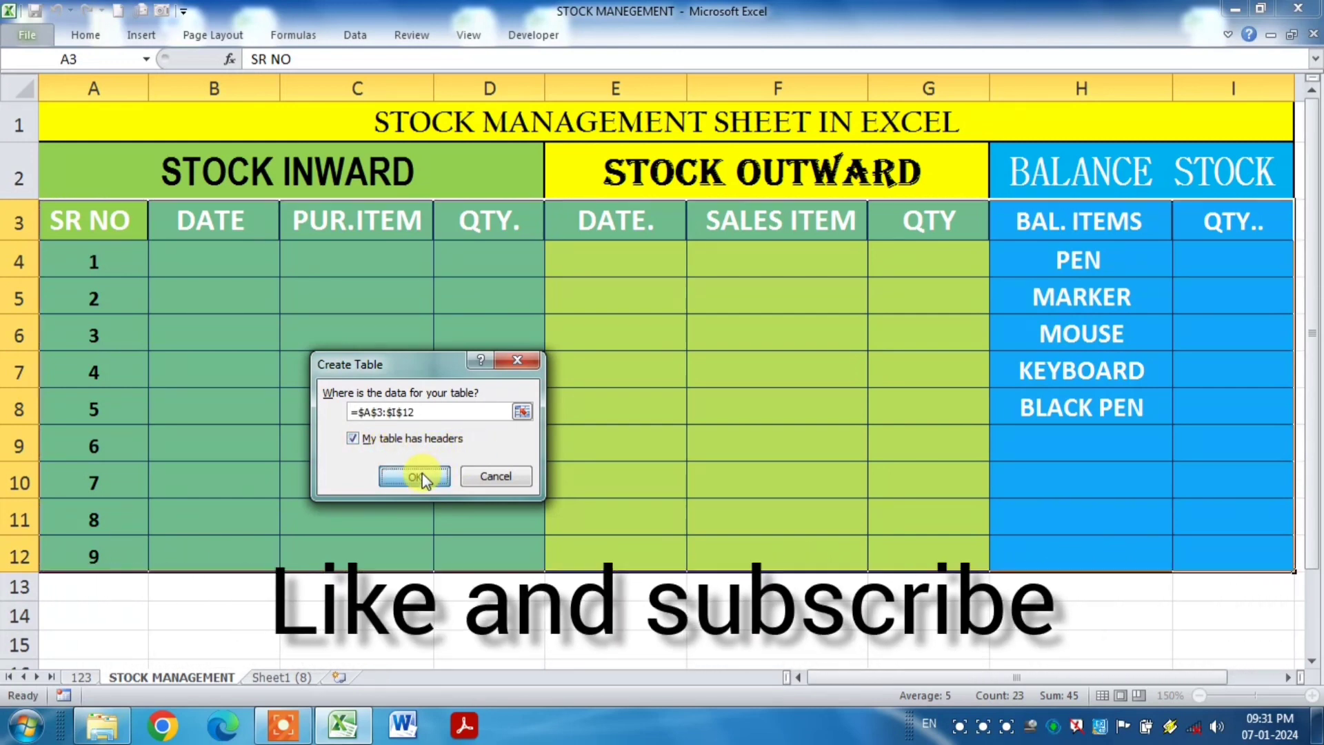
{"action": "left_click", "coordinate": [581, 436]}
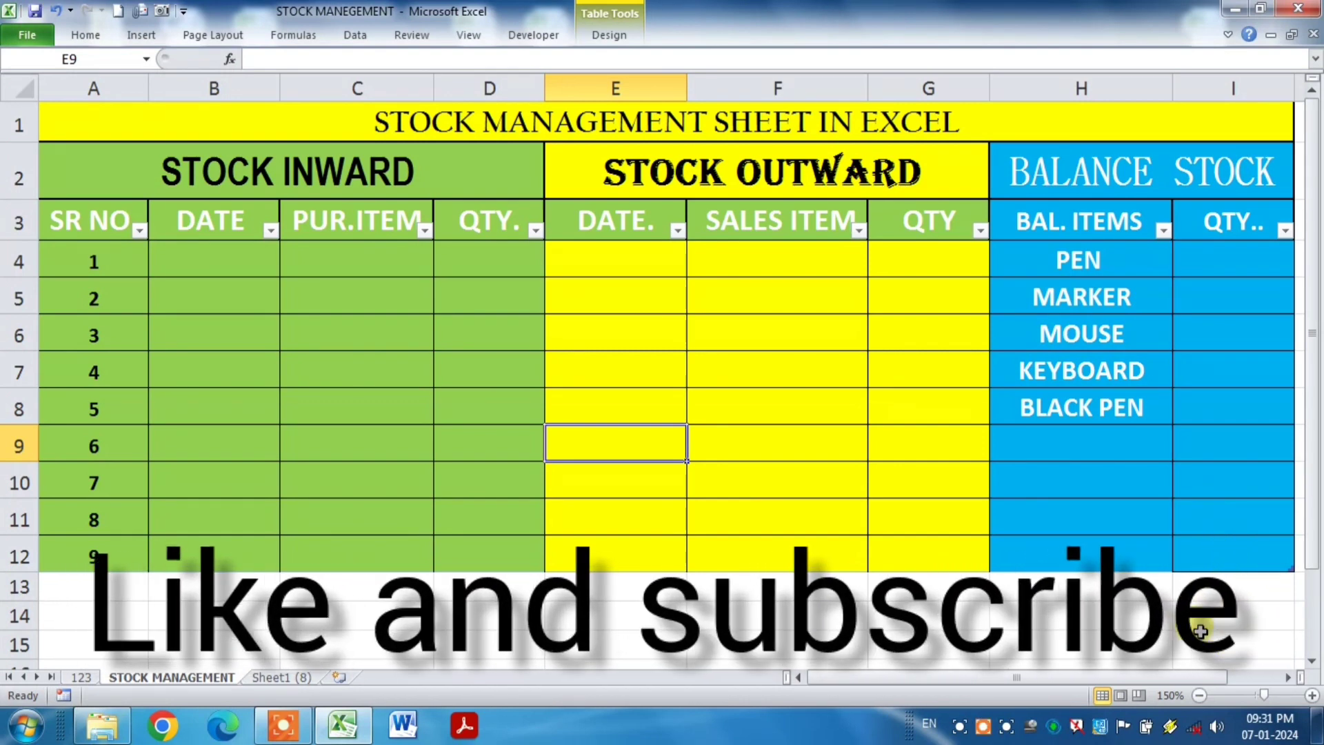
{"action": "left_click", "coordinate": [653, 395]}
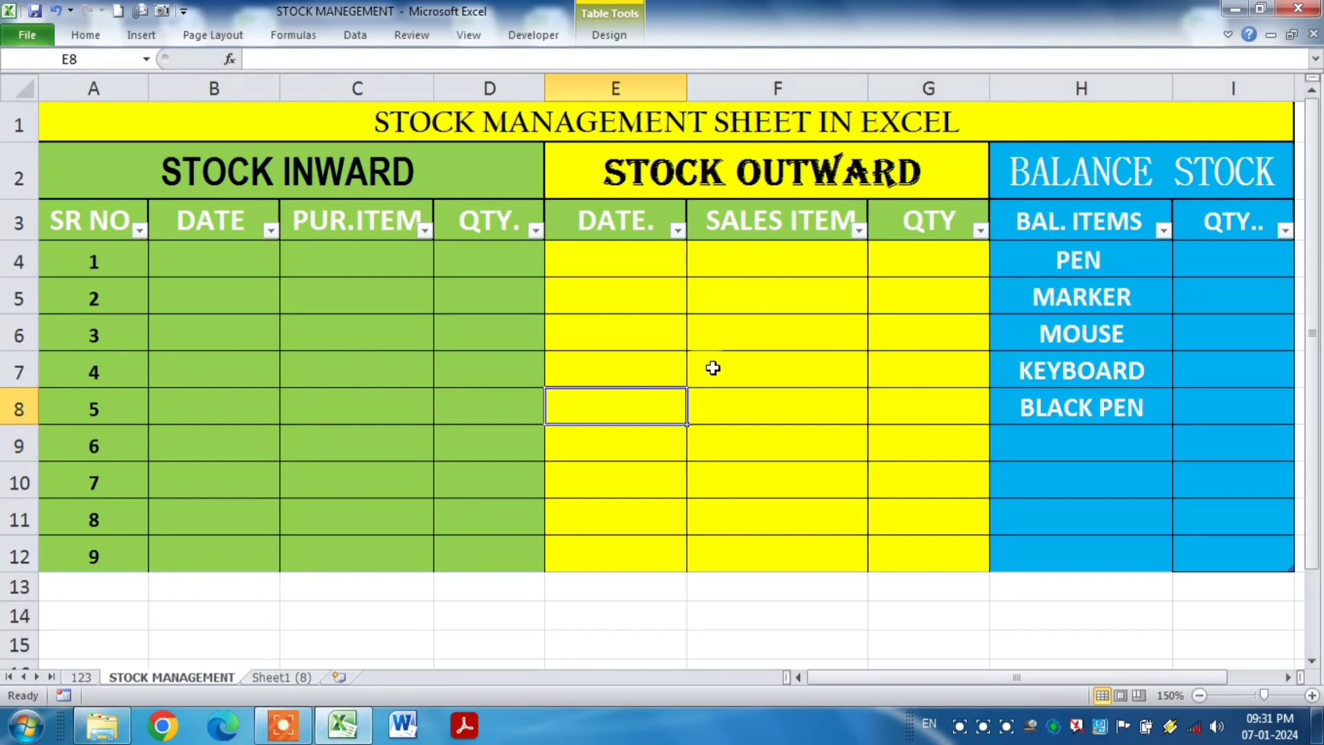
Apply List data validation to the PUR.ITEM column (C) with =$H$4:$H$11 as the source.
{"action": "left_click", "coordinate": [360, 90]}
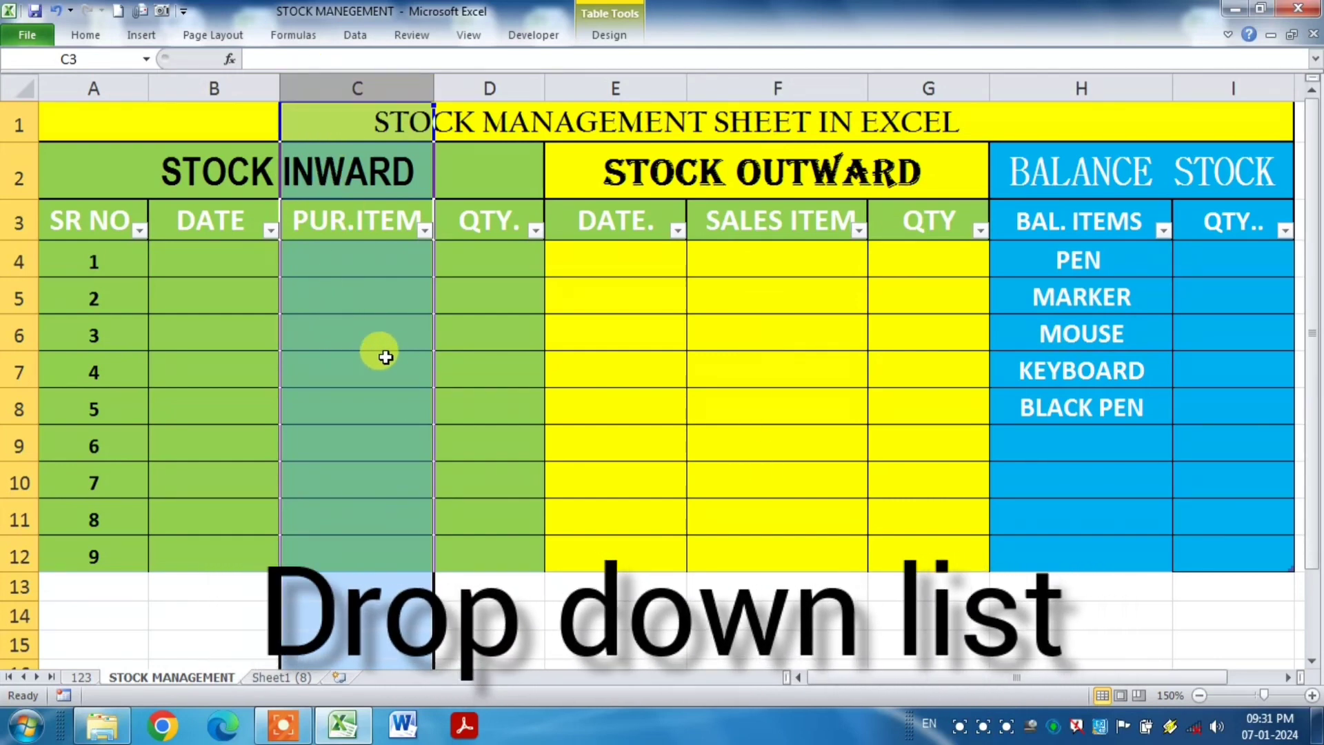
{"action": "left_click", "coordinate": [355, 35]}
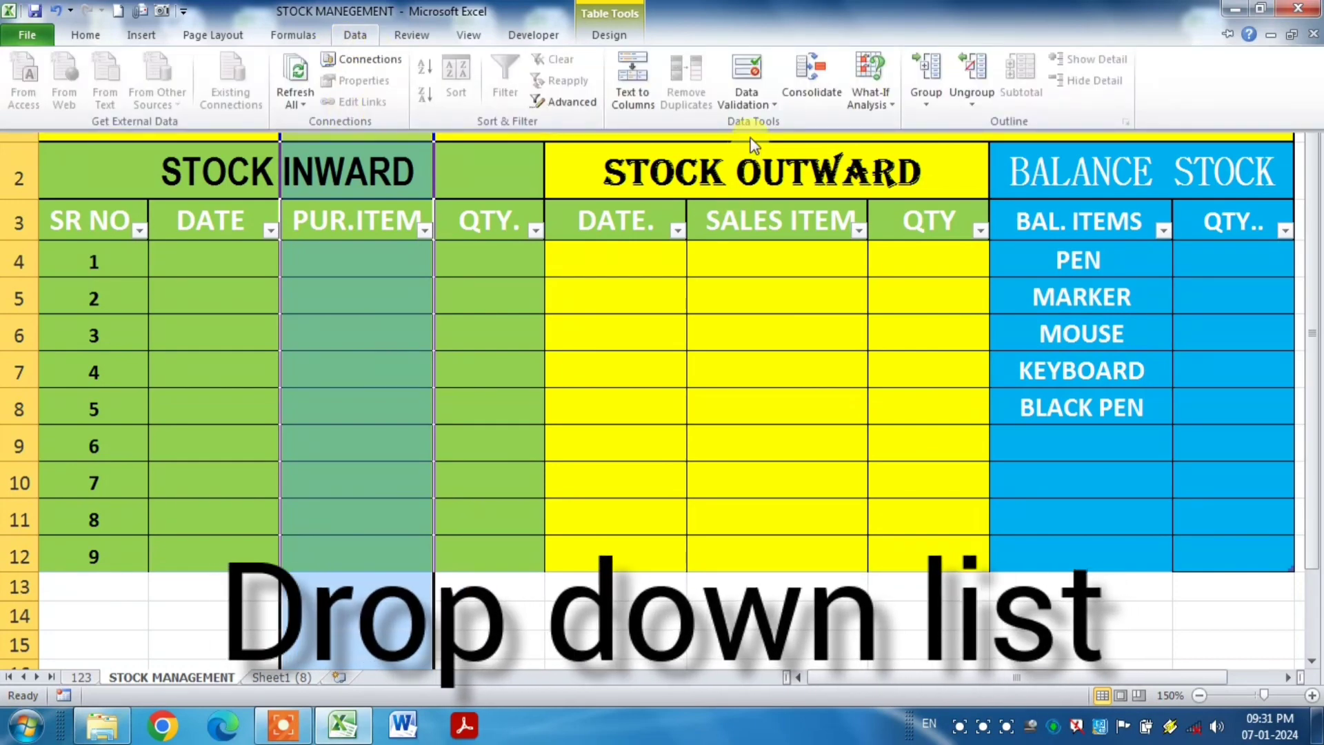
{"action": "left_click", "coordinate": [747, 69]}
{"action": "left_click", "coordinate": [397, 379]}
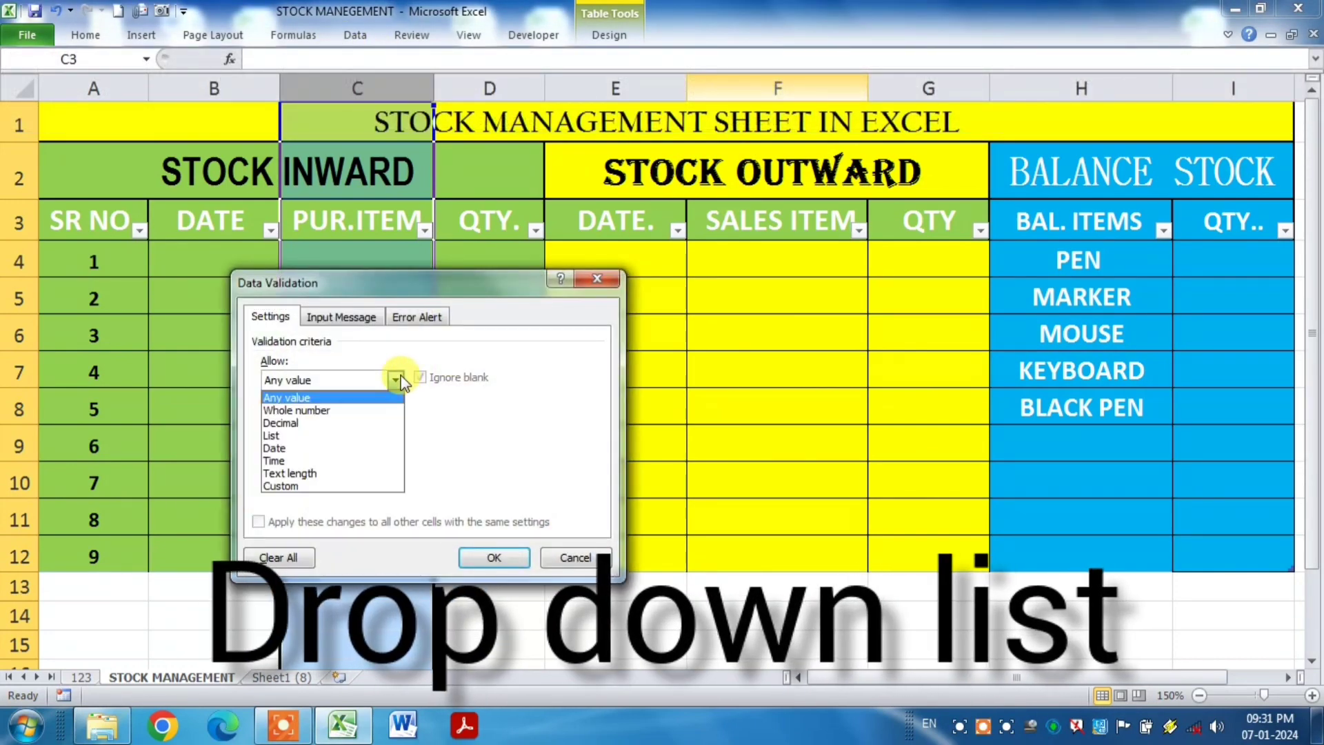
{"action": "left_click", "coordinate": [280, 434]}
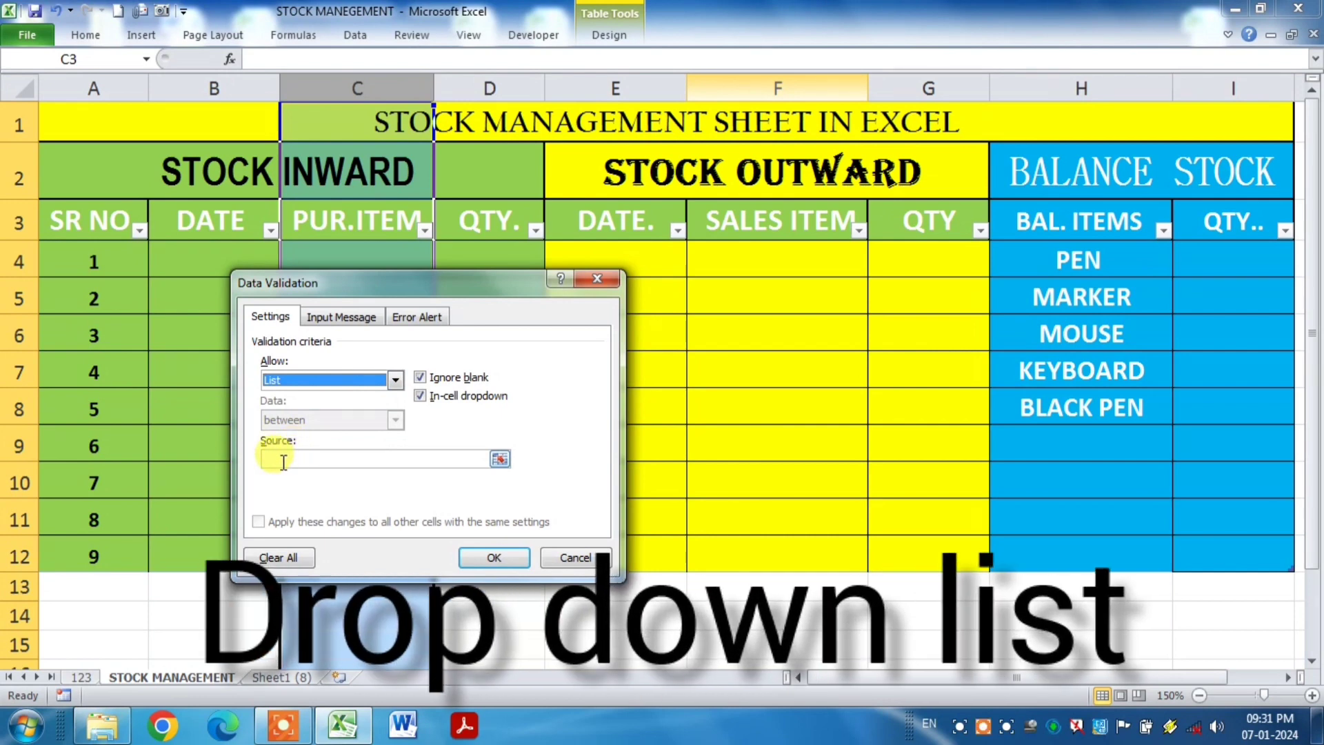
{"action": "left_click", "coordinate": [282, 461]}
{"action": "left_click_drag", "start_coordinate": [1013, 259], "coordinate": [1005, 516]}
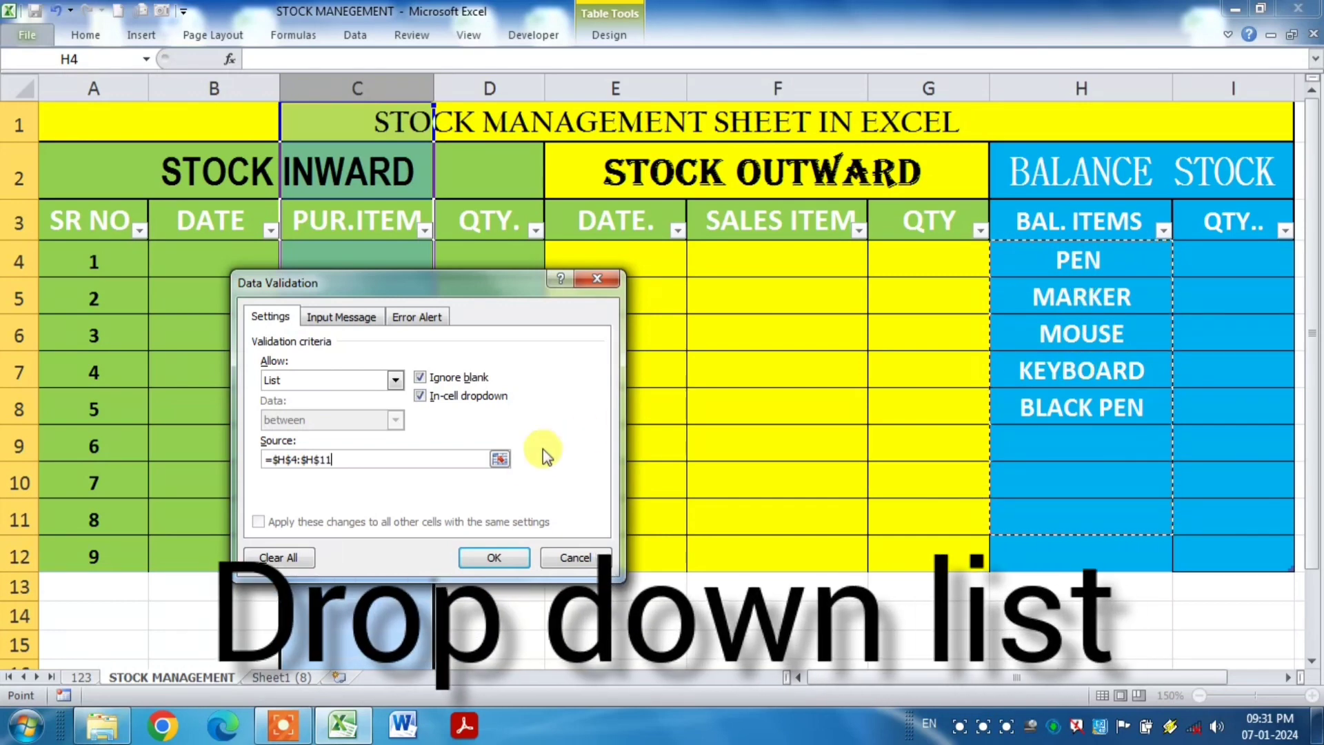
{"action": "left_click", "coordinate": [495, 556]}
Check the item choices offered by the drop-down in cell C4 without picking one.
{"action": "left_click", "coordinate": [397, 430]}
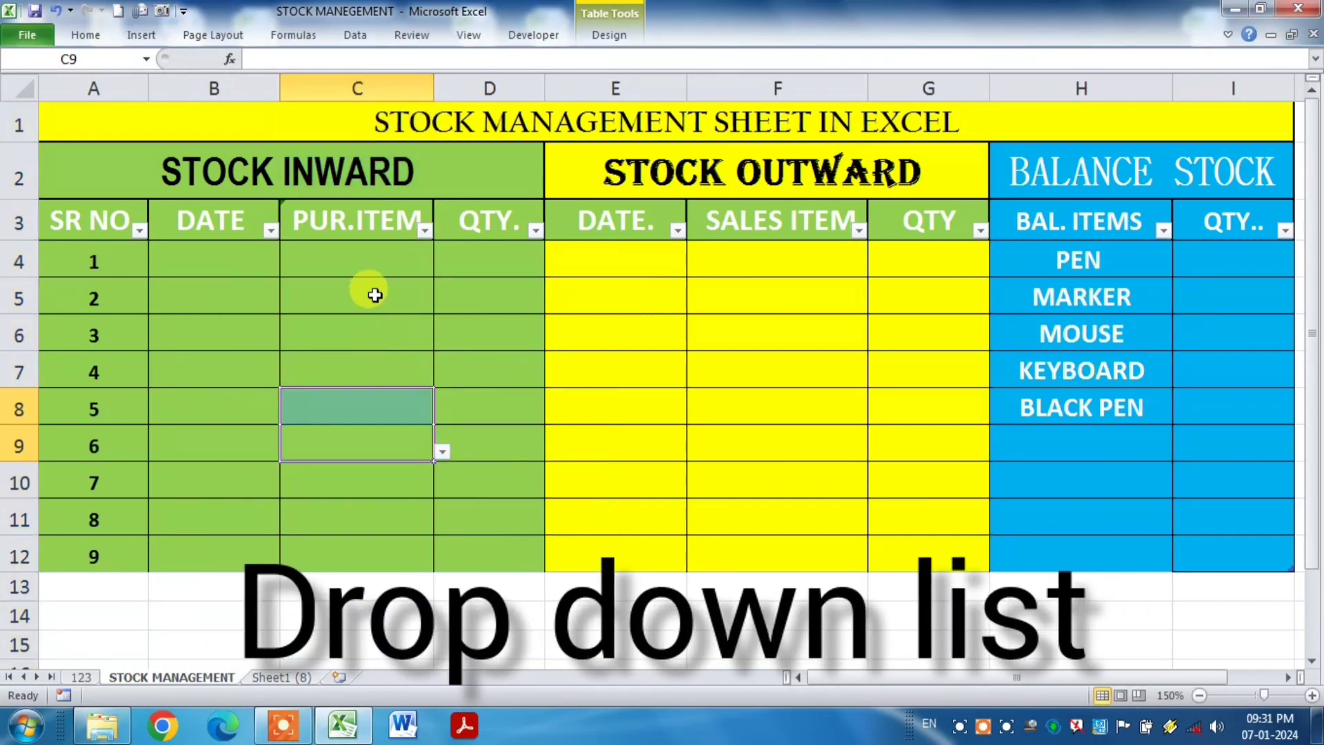
{"action": "left_click", "coordinate": [378, 266]}
{"action": "left_click", "coordinate": [443, 267]}
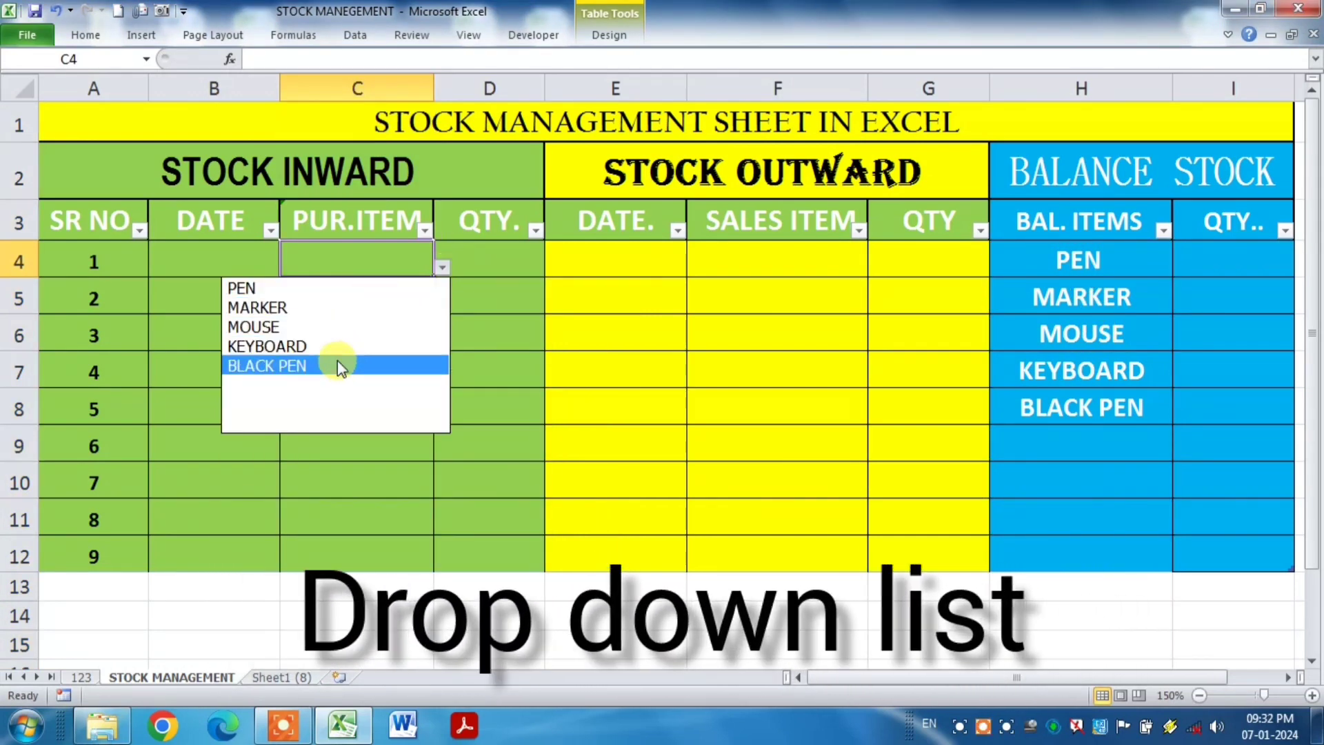
{"action": "left_click", "coordinate": [504, 371]}
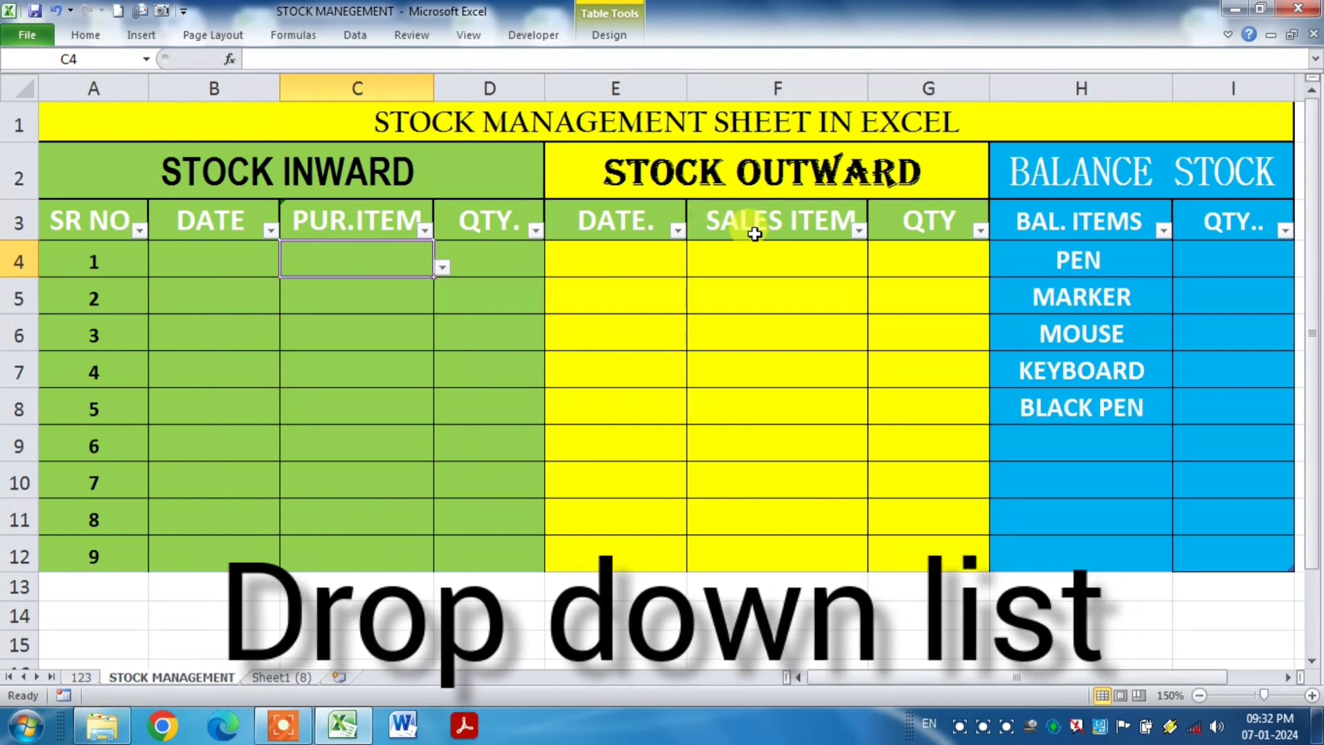
Apply List data validation to the SALES ITEM column (F) with =$H$4:$H$11 as the source.
{"action": "left_click", "coordinate": [769, 87]}
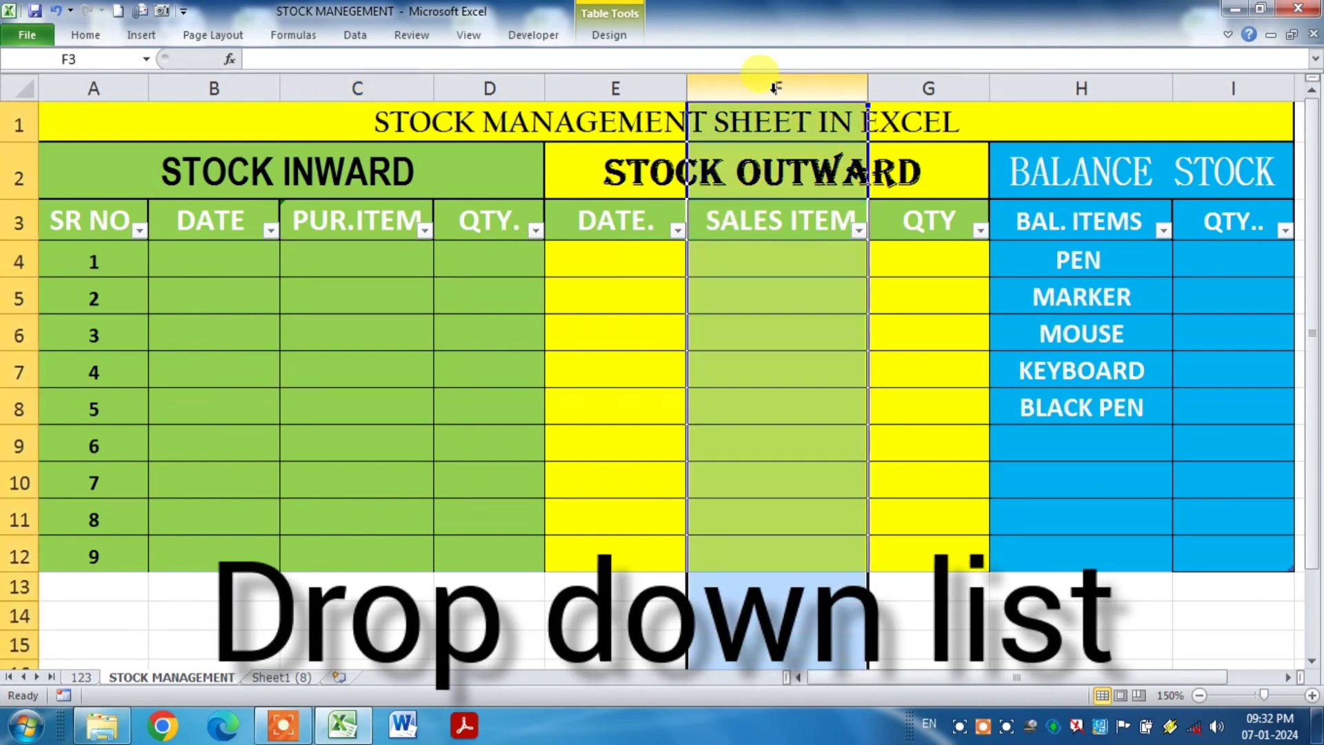
{"action": "left_click", "coordinate": [351, 33]}
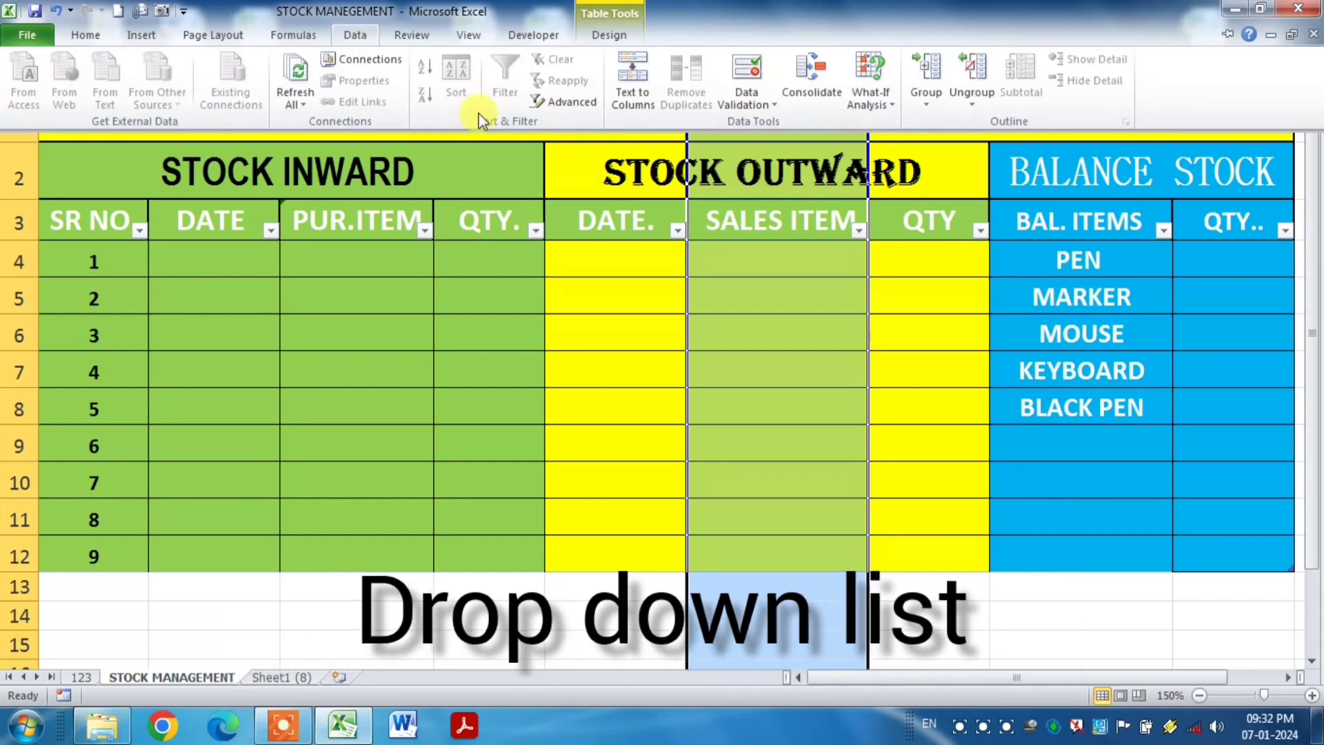
{"action": "left_click", "coordinate": [752, 97]}
{"action": "left_click", "coordinate": [763, 125]}
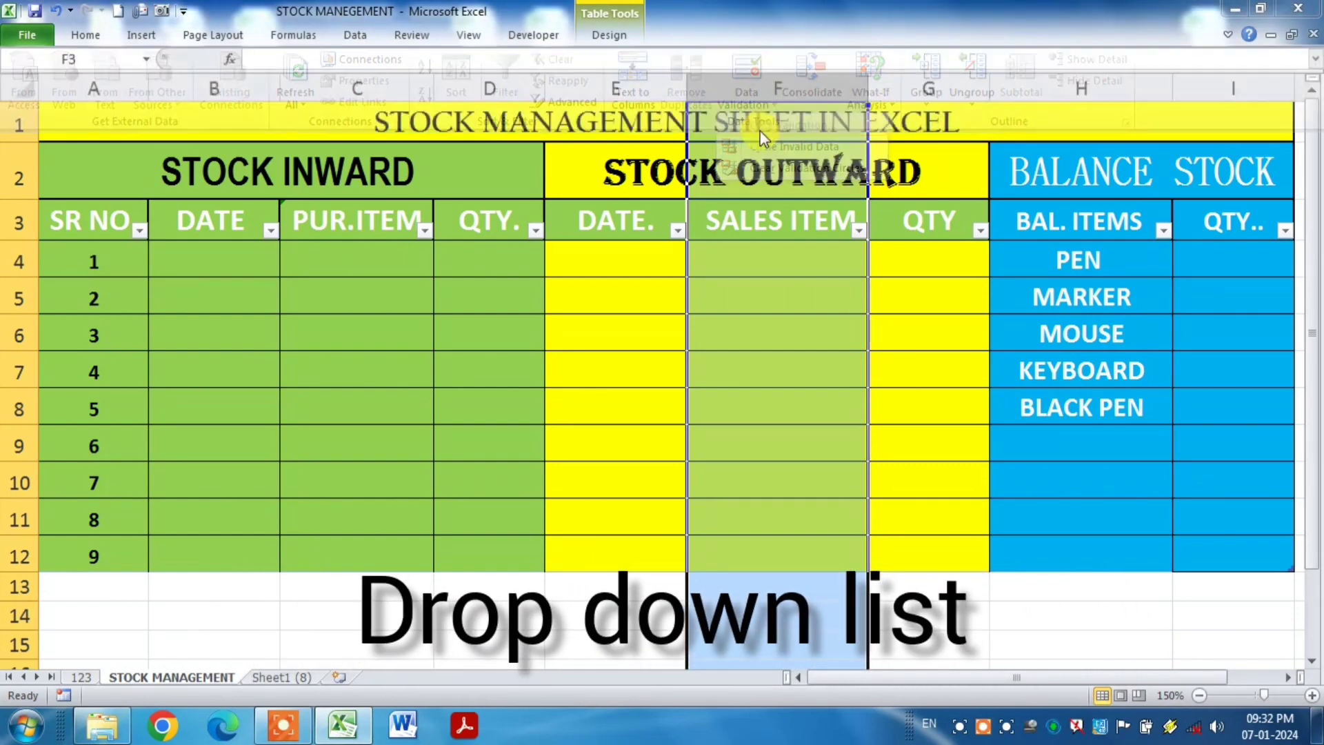
{"action": "left_click", "coordinate": [395, 381]}
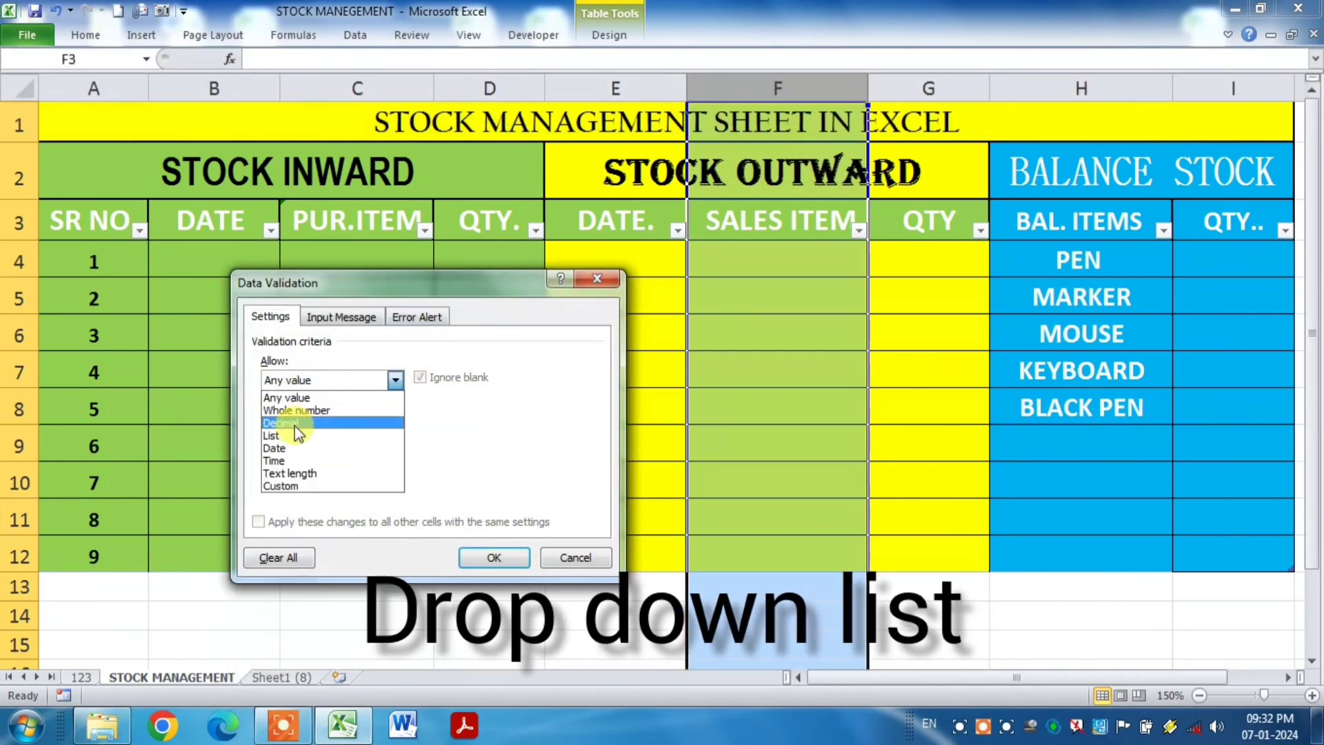
{"action": "left_click", "coordinate": [338, 437]}
{"action": "left_click", "coordinate": [295, 460]}
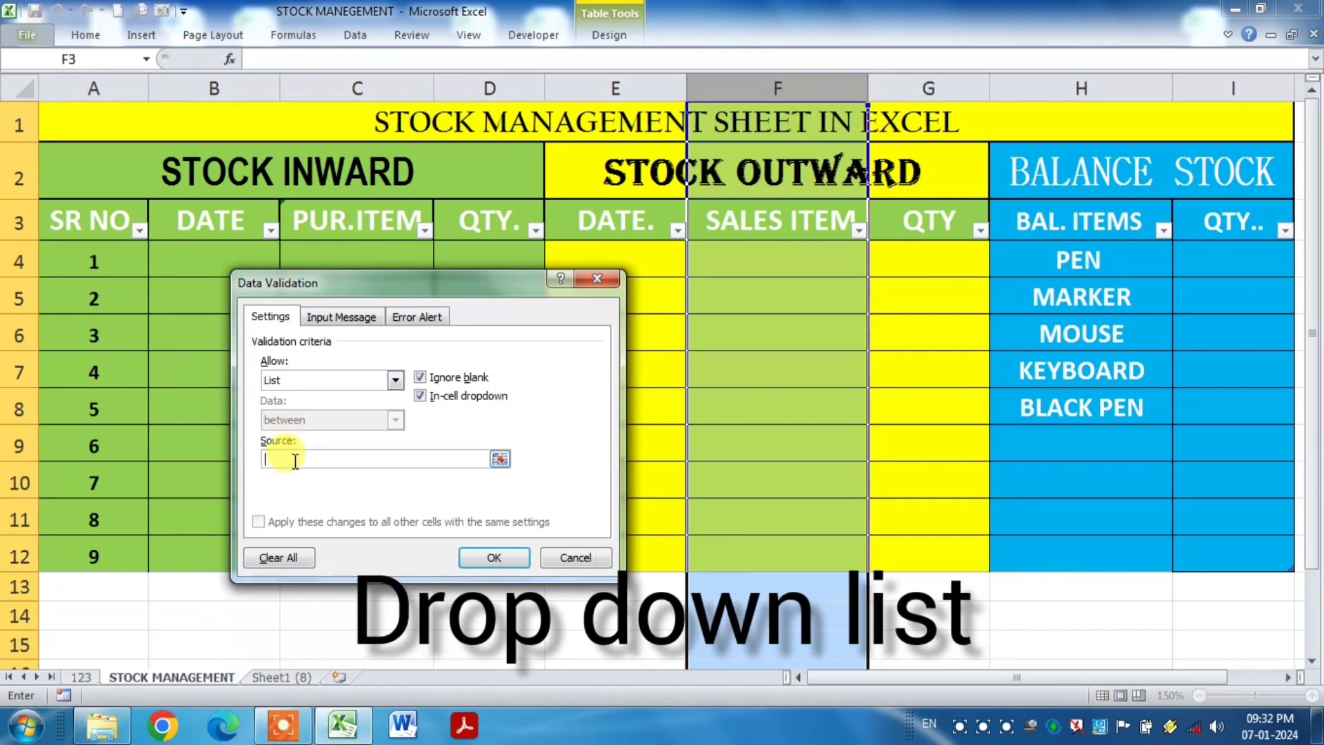
{"action": "left_click_drag", "start_coordinate": [1090, 262], "coordinate": [1086, 520]}
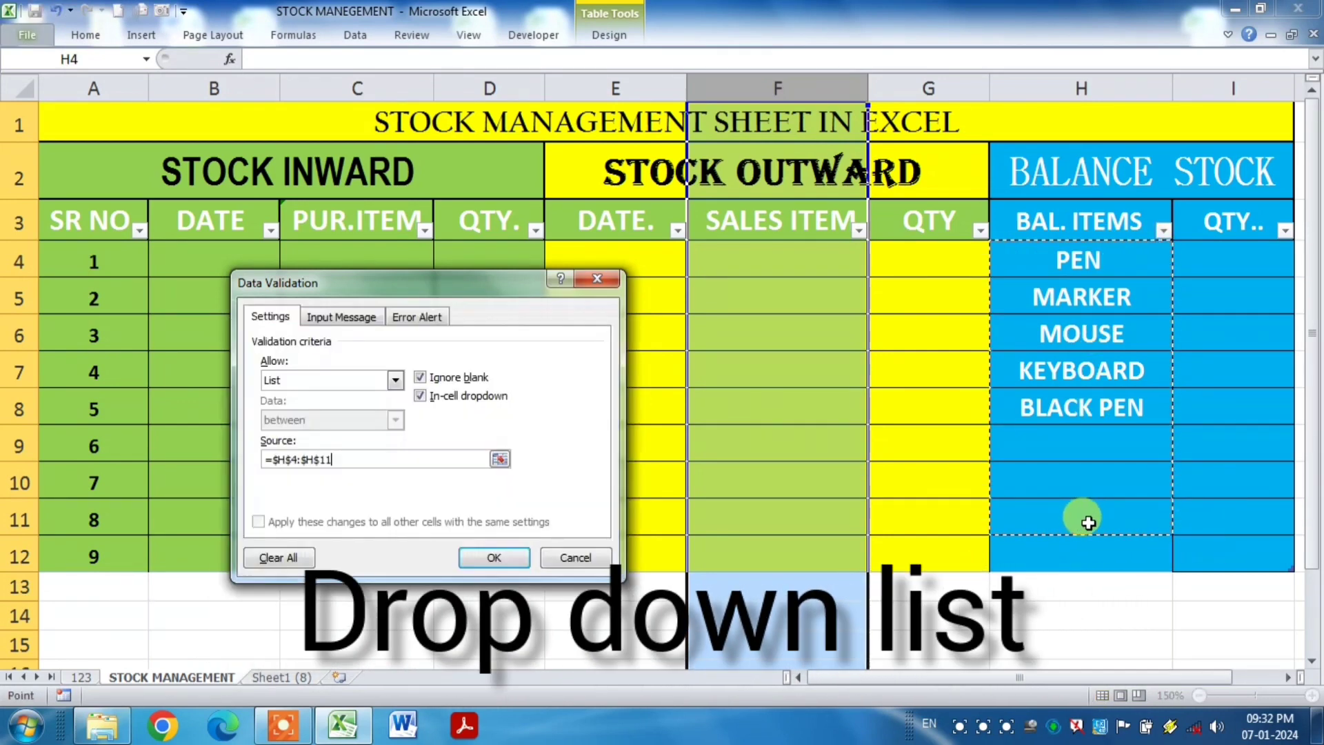
{"action": "left_click", "coordinate": [511, 556]}
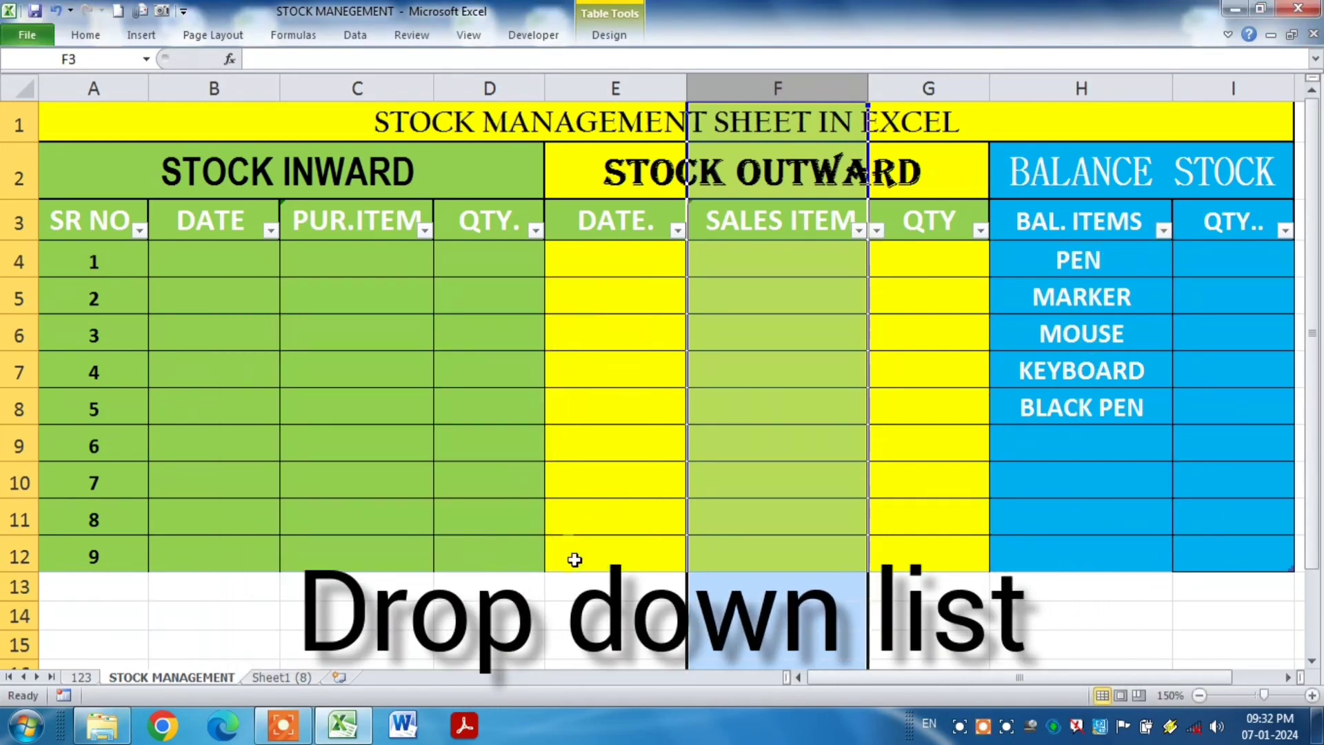
Check the item choices offered by the drop-down in cell F4 without picking one.
{"action": "left_click", "coordinate": [966, 407]}
{"action": "left_click", "coordinate": [783, 286]}
{"action": "left_click", "coordinate": [783, 267]}
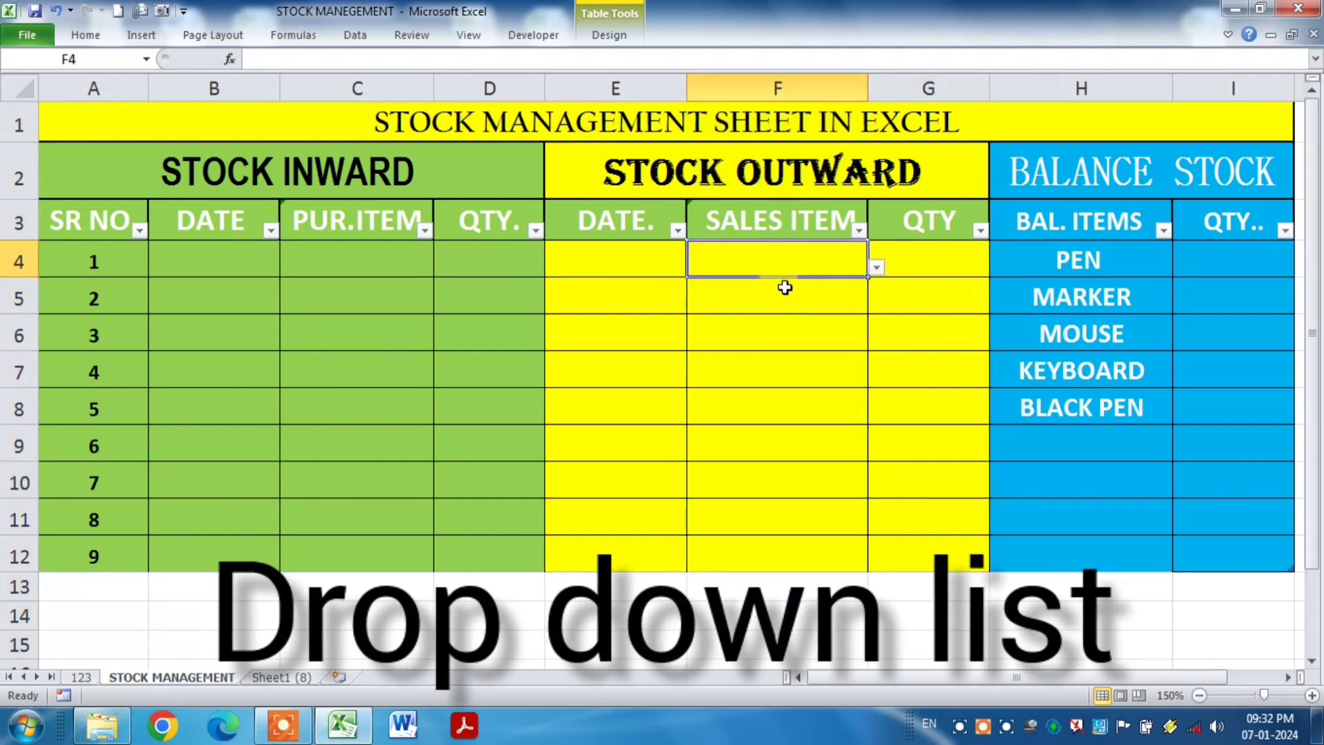
{"action": "left_click", "coordinate": [877, 268]}
{"action": "left_click", "coordinate": [920, 345]}
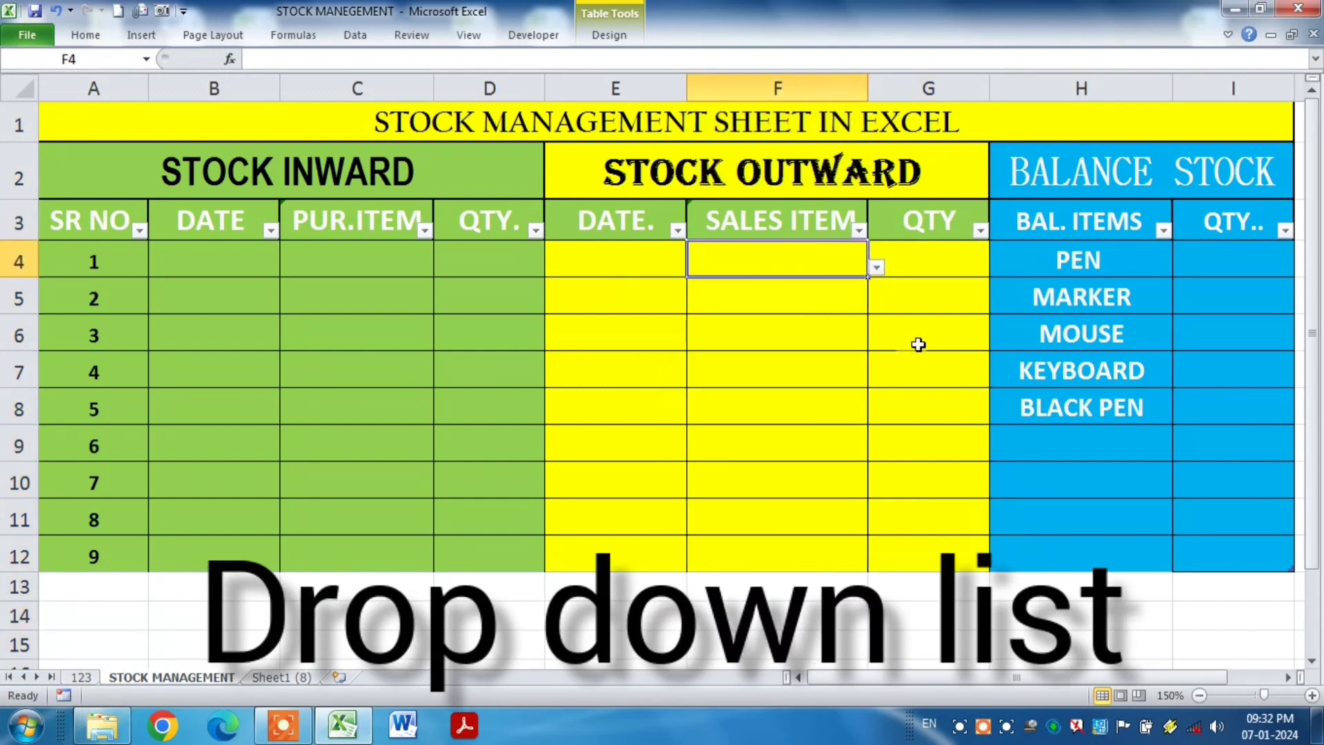
{"action": "left_click", "coordinate": [348, 261]}
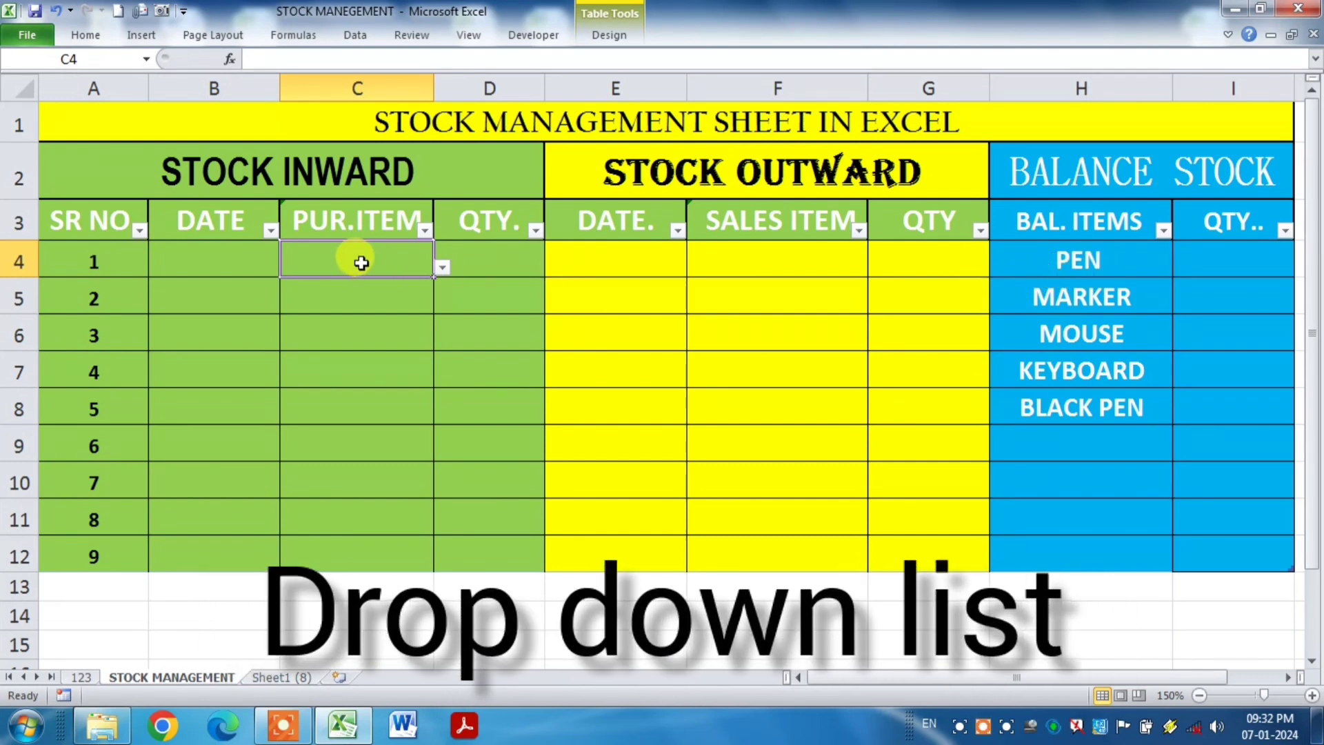
{"action": "type", "text": "pan"}
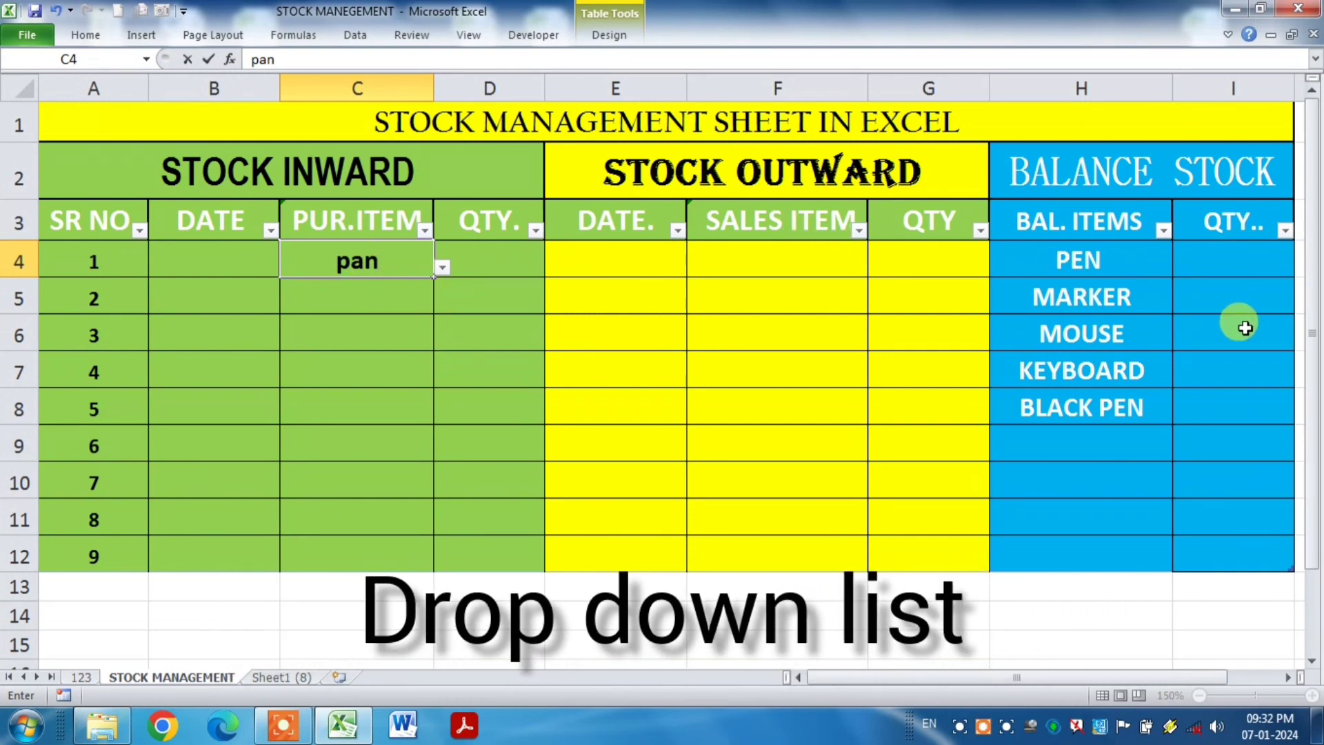
{"action": "key", "text": "Escape"}
Choose PEN as the purchase item in cell C4 and enter its quantity 100 in D4.
{"action": "left_click", "coordinate": [441, 268]}
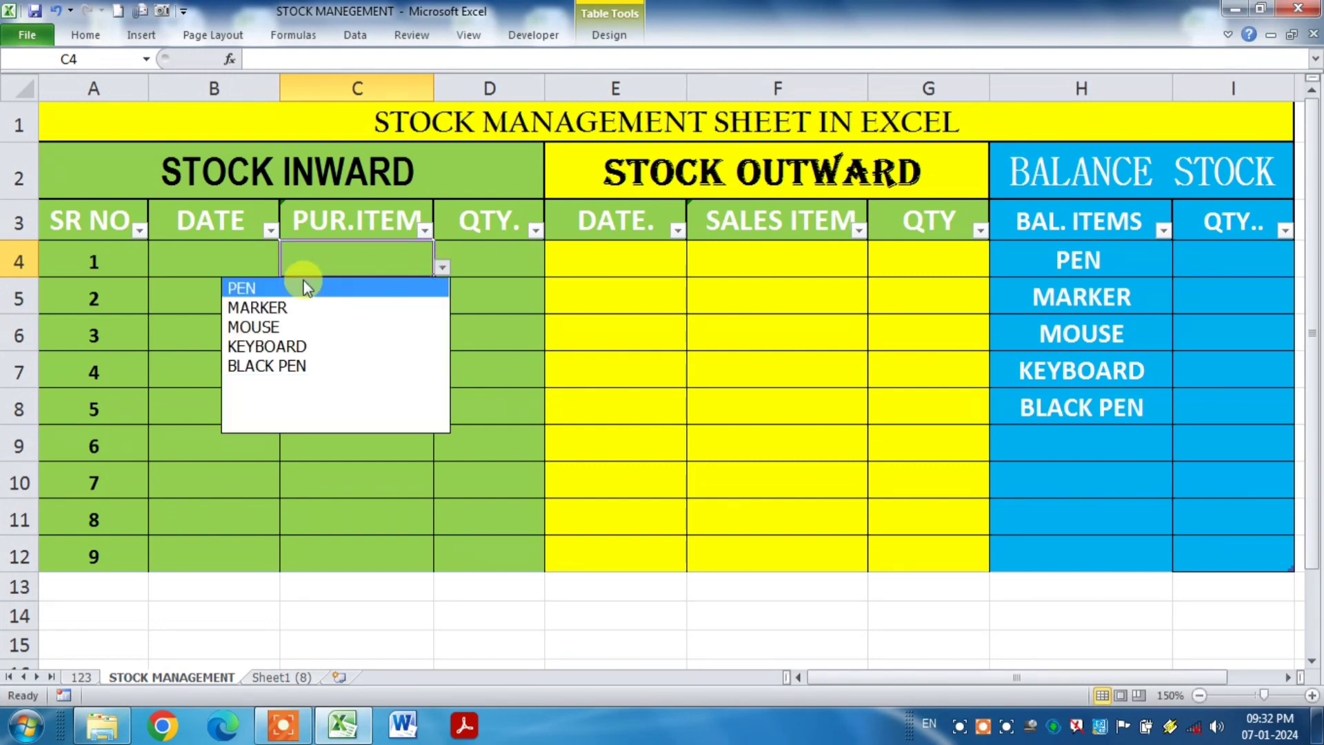
{"action": "left_click", "coordinate": [252, 287]}
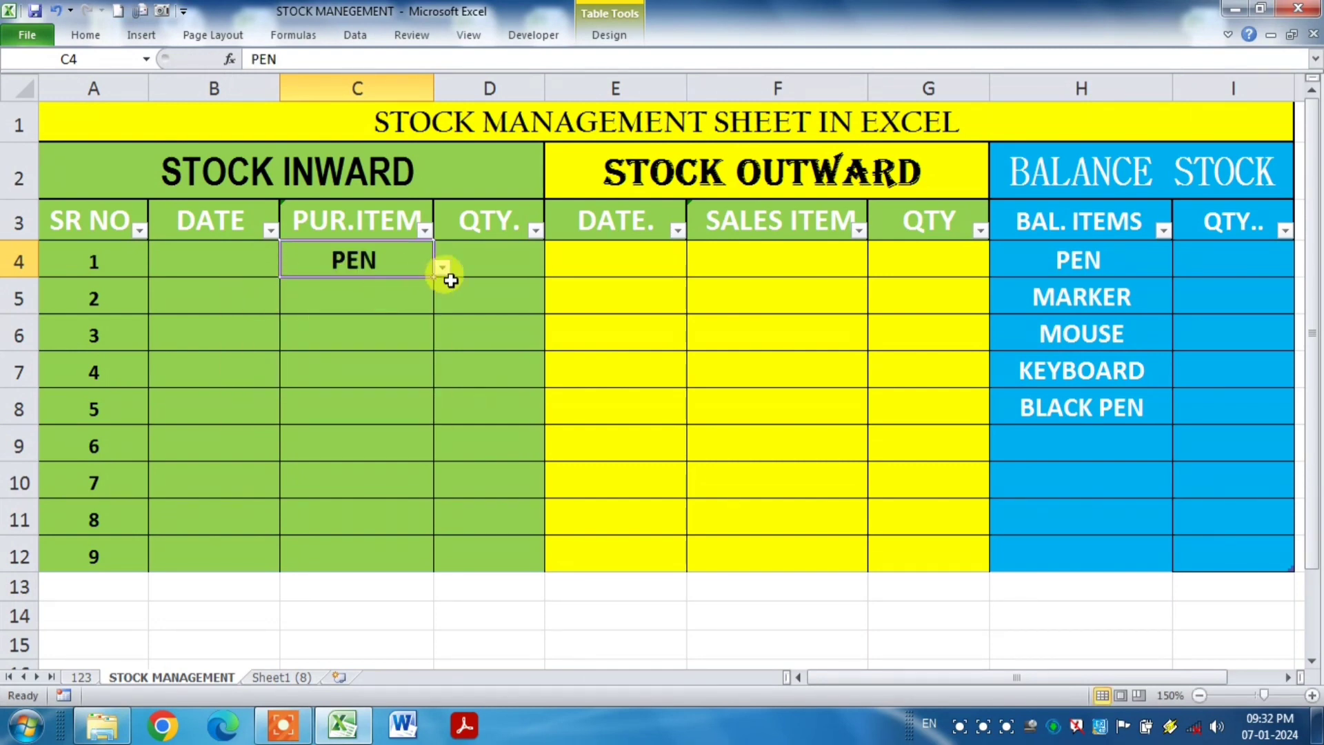
{"action": "left_click", "coordinate": [529, 257]}
{"action": "type", "text": "1"}
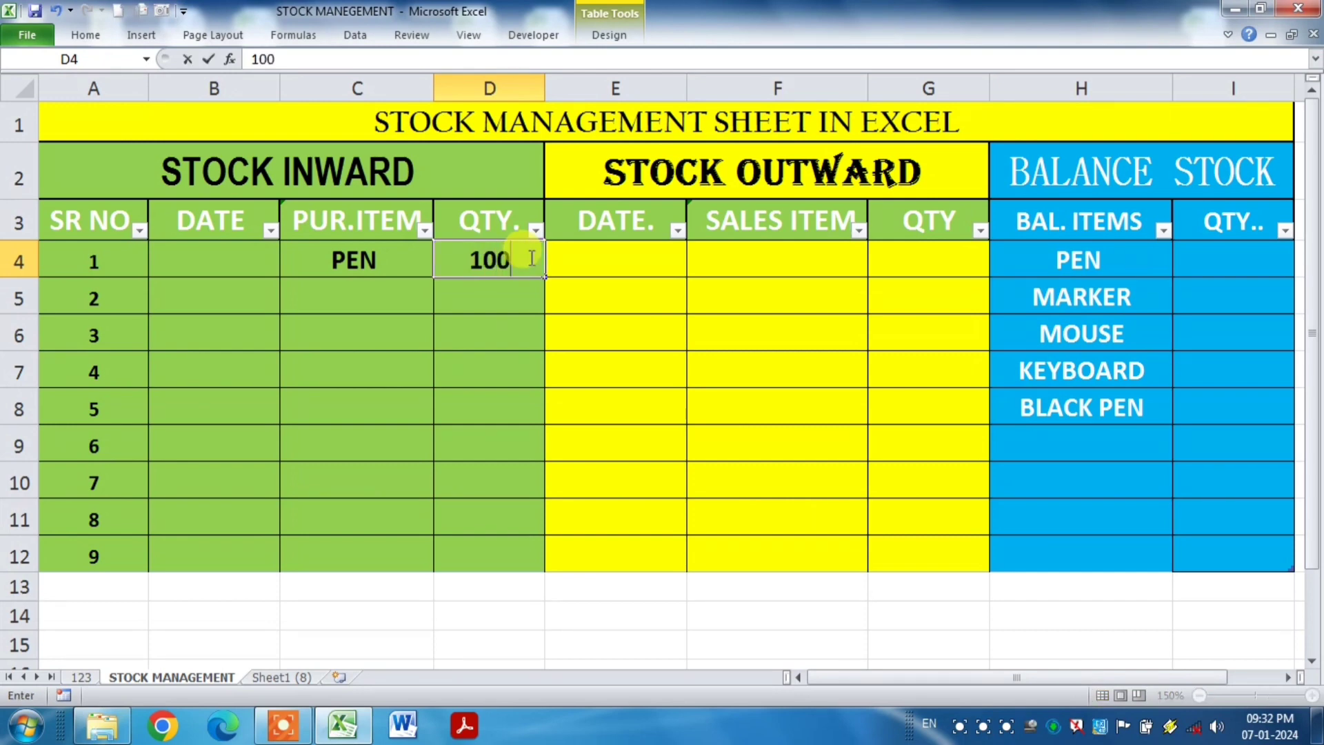
{"action": "type", "text": "00"}
{"action": "key", "text": "Return"}
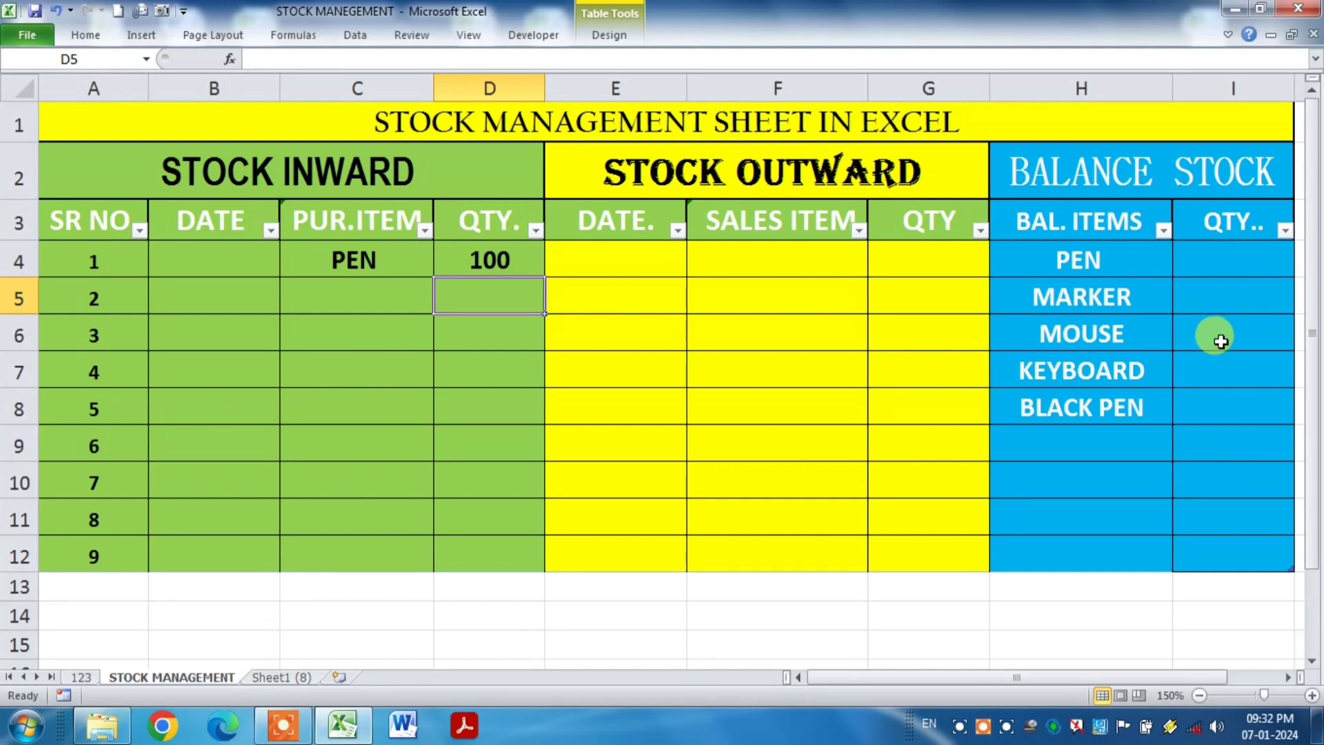
Enter the formula =SUMIF($C$4:$C$13,$H$4:$H$13,$D$4:$D$13) in the balance quantity cell I4.
{"action": "left_click", "coordinate": [1209, 266]}
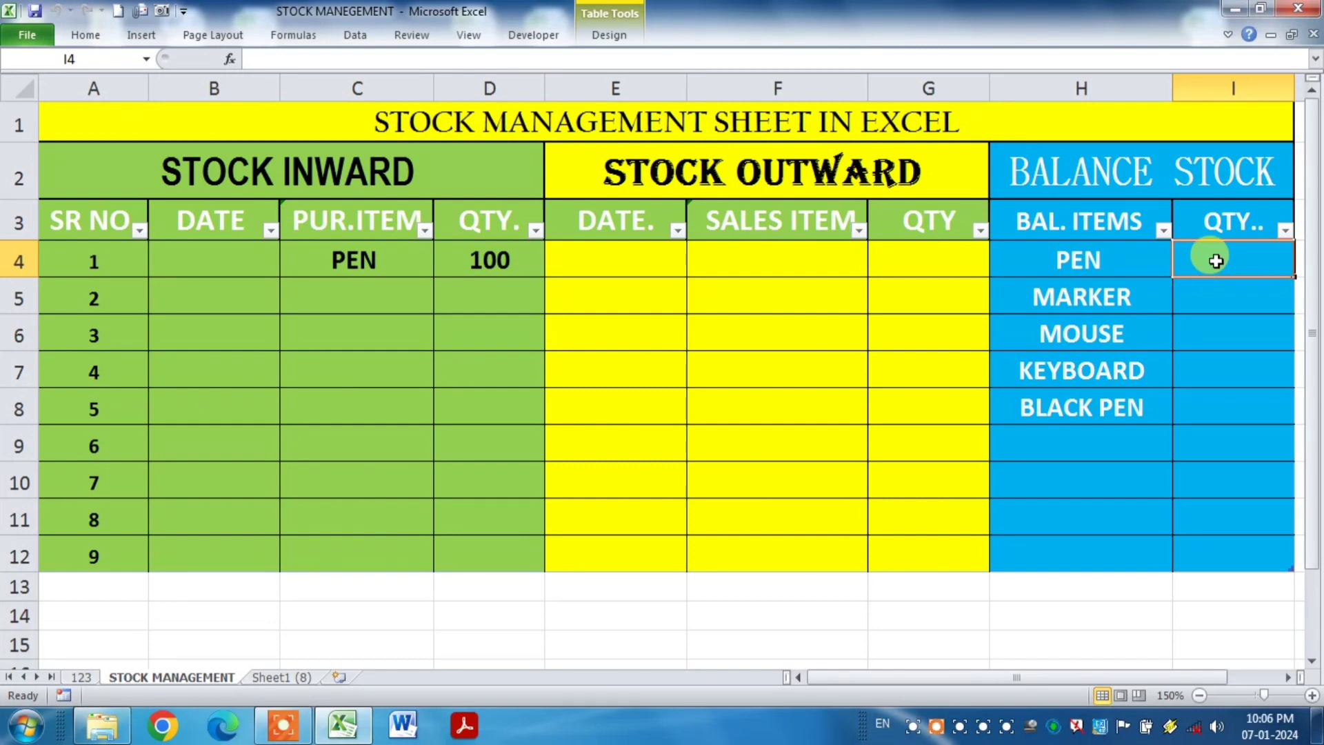
{"action": "type", "text": "="}
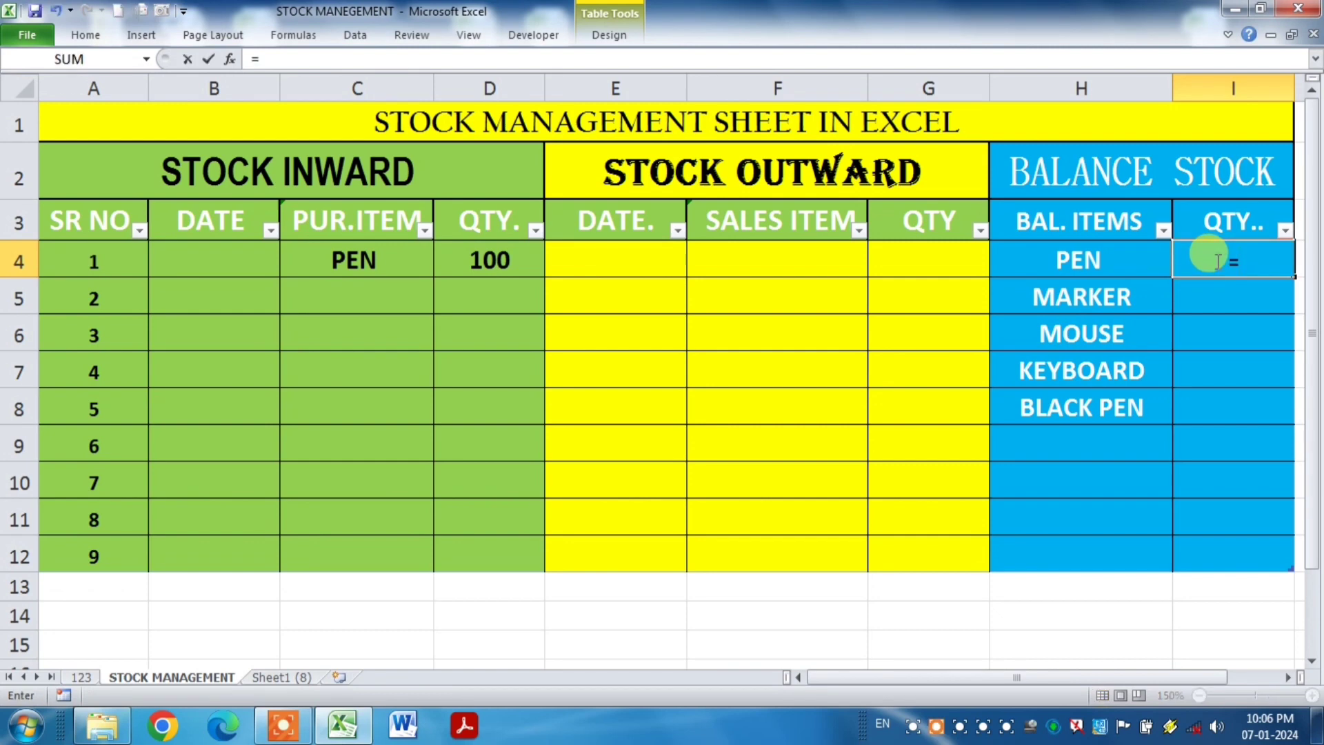
{"action": "type", "text": "sumif"}
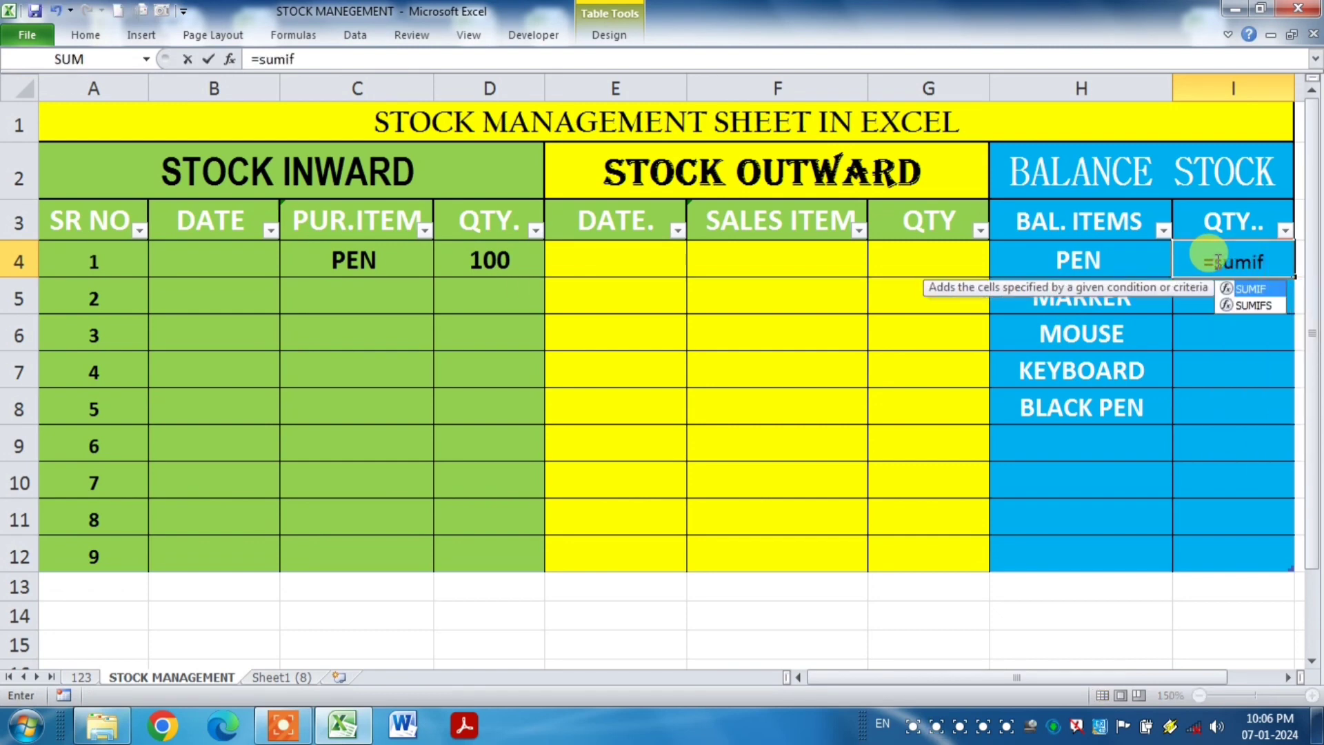
{"action": "key", "text": "Tab"}
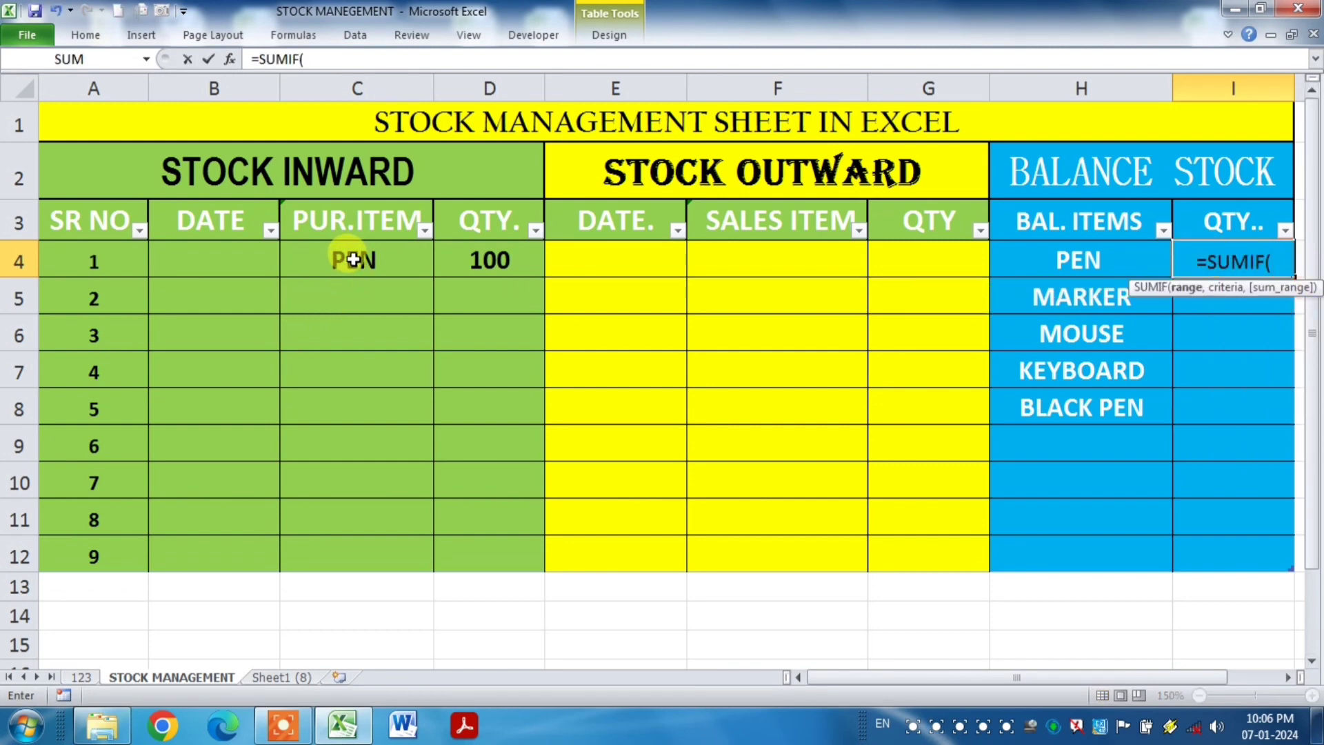
{"action": "left_click_drag", "start_coordinate": [353, 259], "coordinate": [376, 599]}
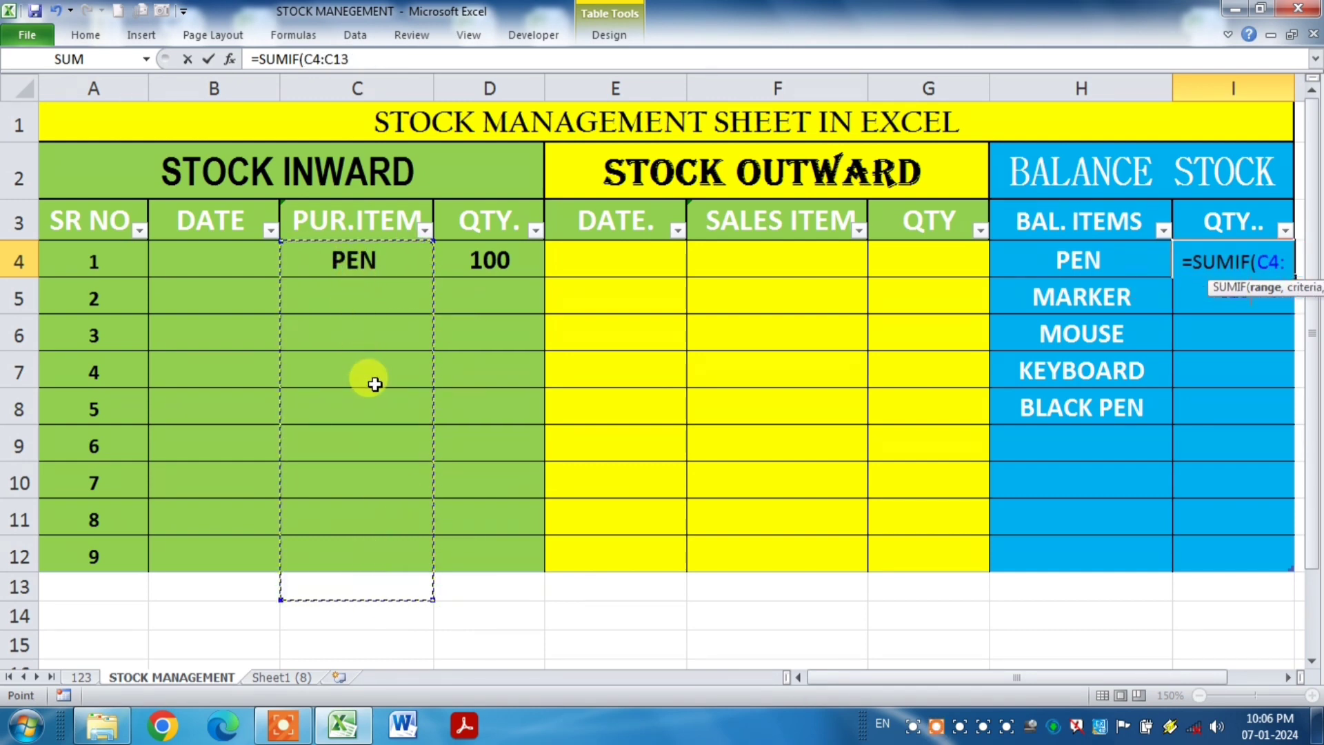
{"action": "key", "text": "F4"}
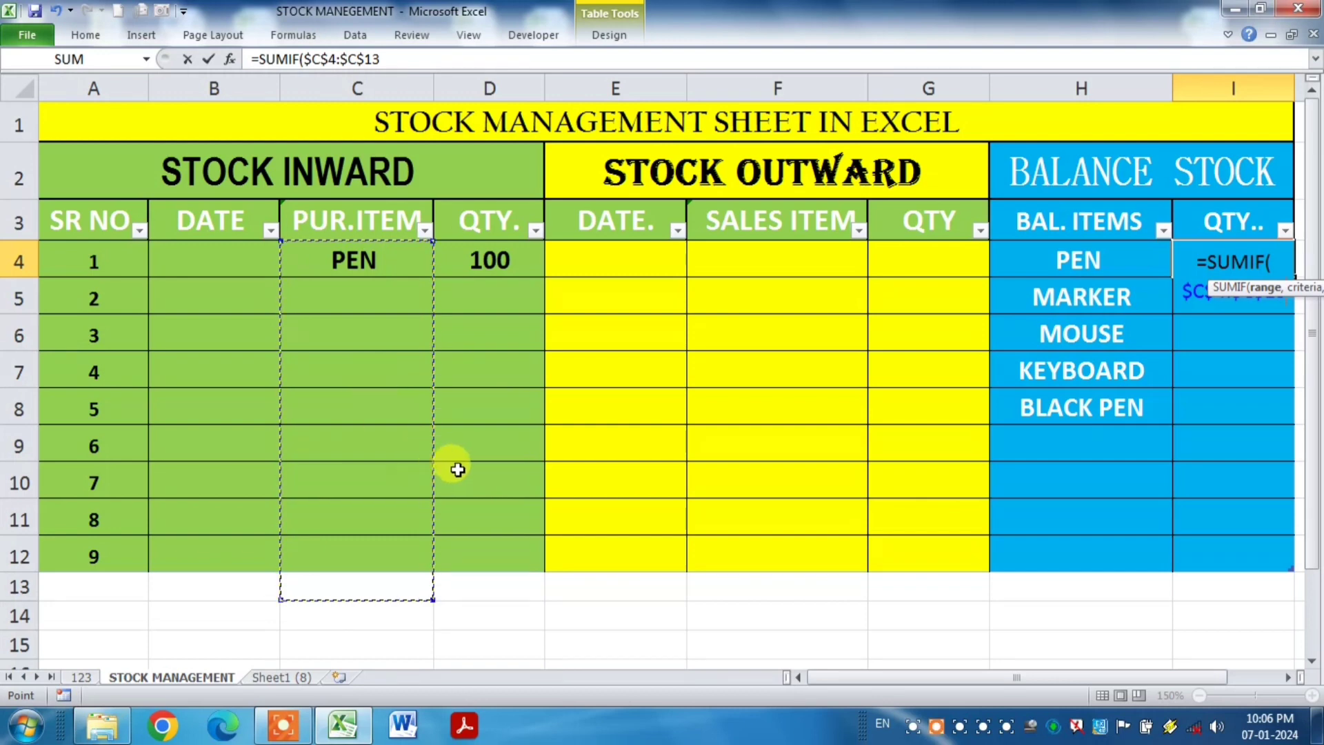
{"action": "type", "text": ","}
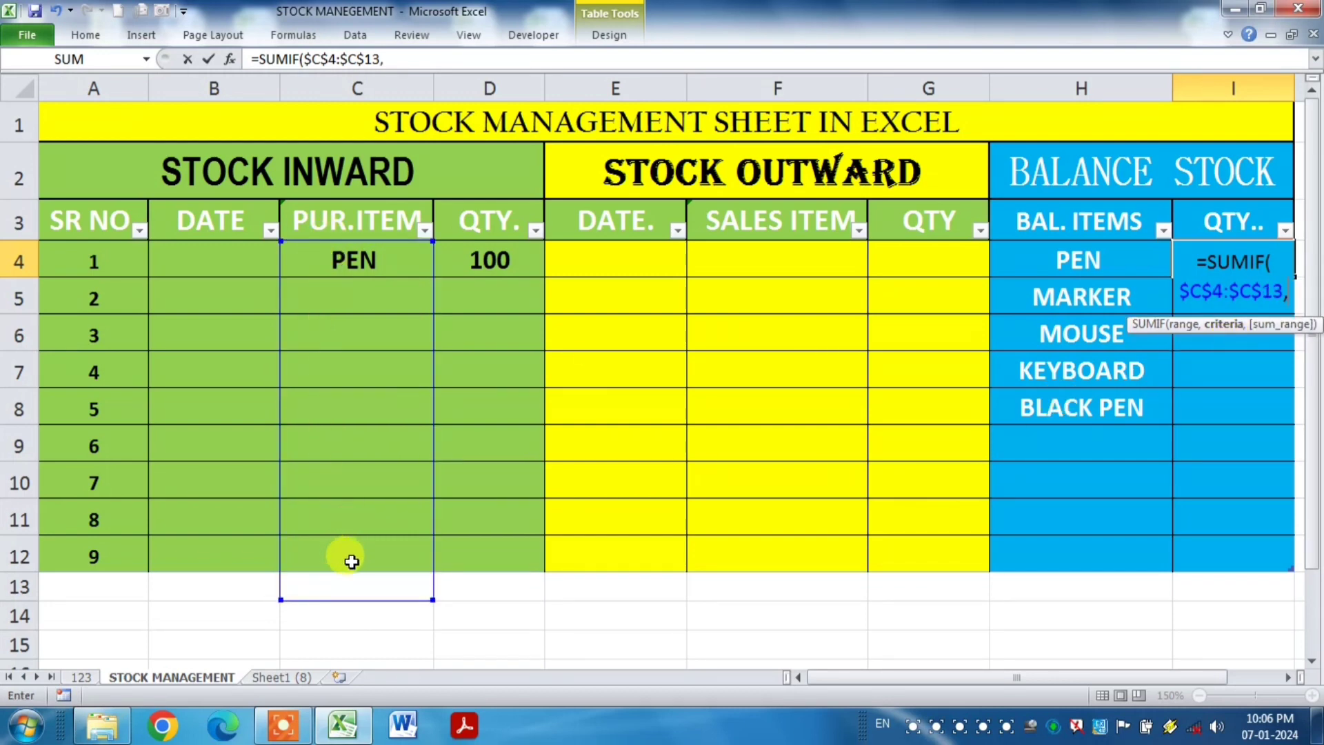
{"action": "left_click_drag", "start_coordinate": [1087, 260], "coordinate": [1055, 576]}
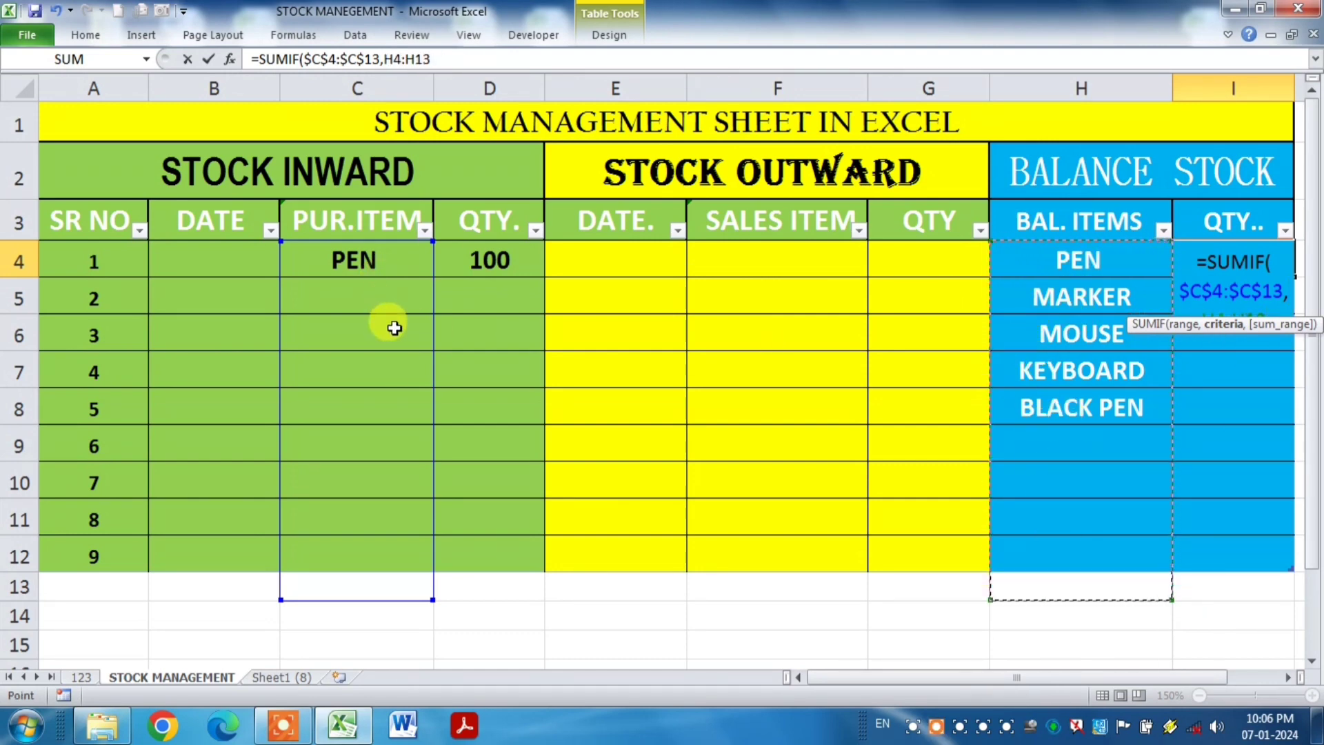
{"action": "key", "text": "F4"}
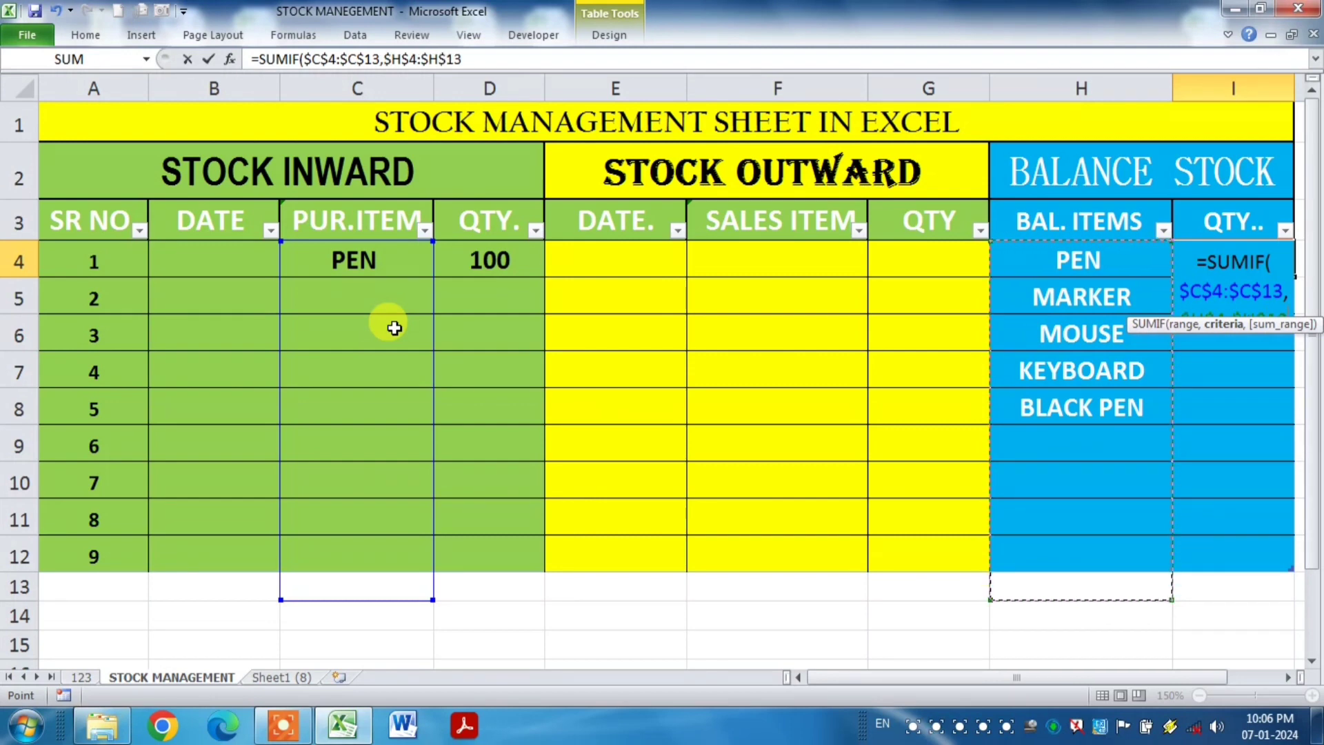
{"action": "type", "text": ","}
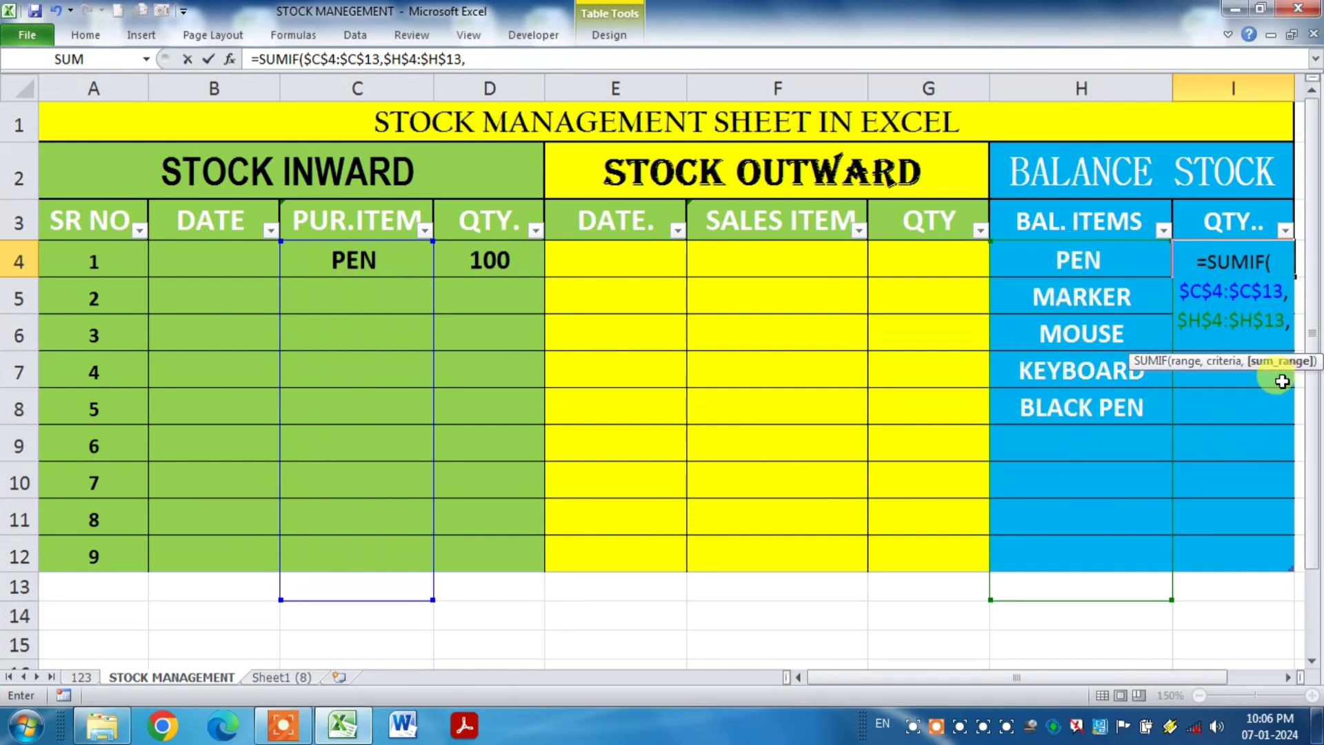
{"action": "left_click_drag", "start_coordinate": [473, 251], "coordinate": [455, 576]}
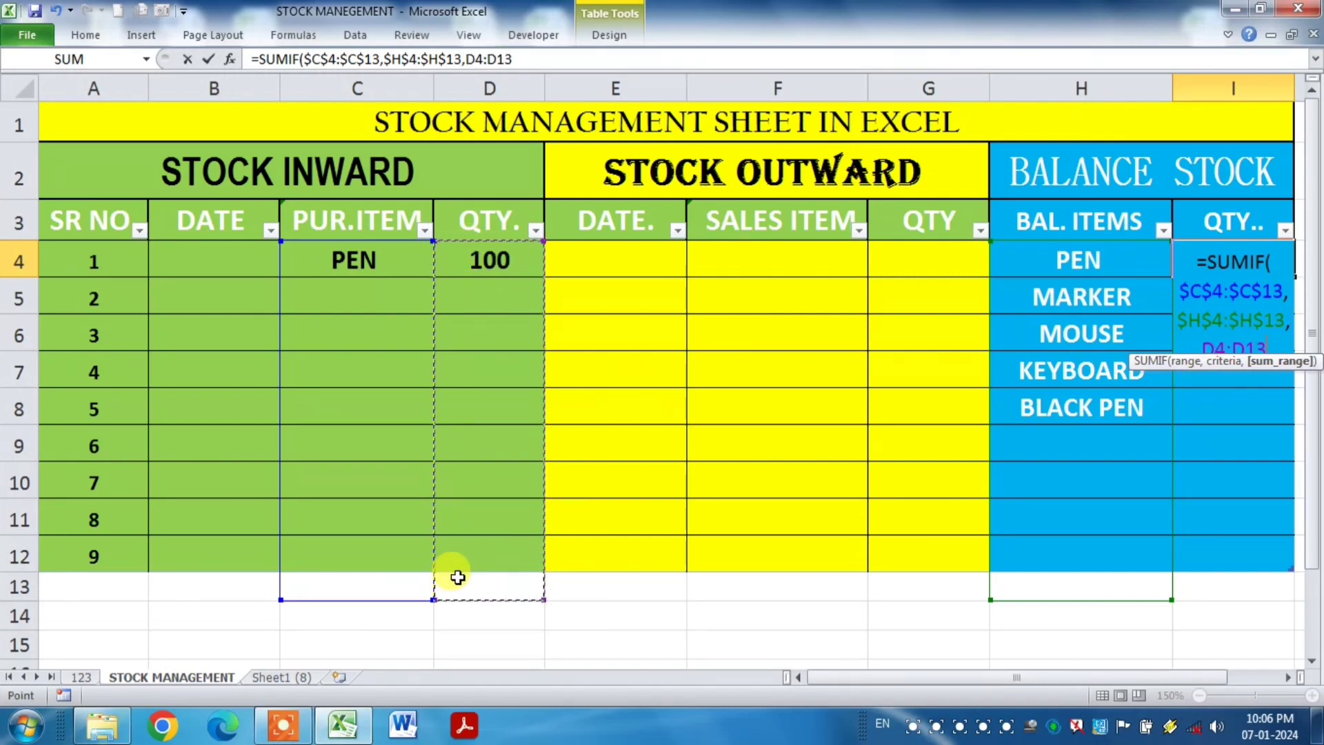
{"action": "key", "text": "F4"}
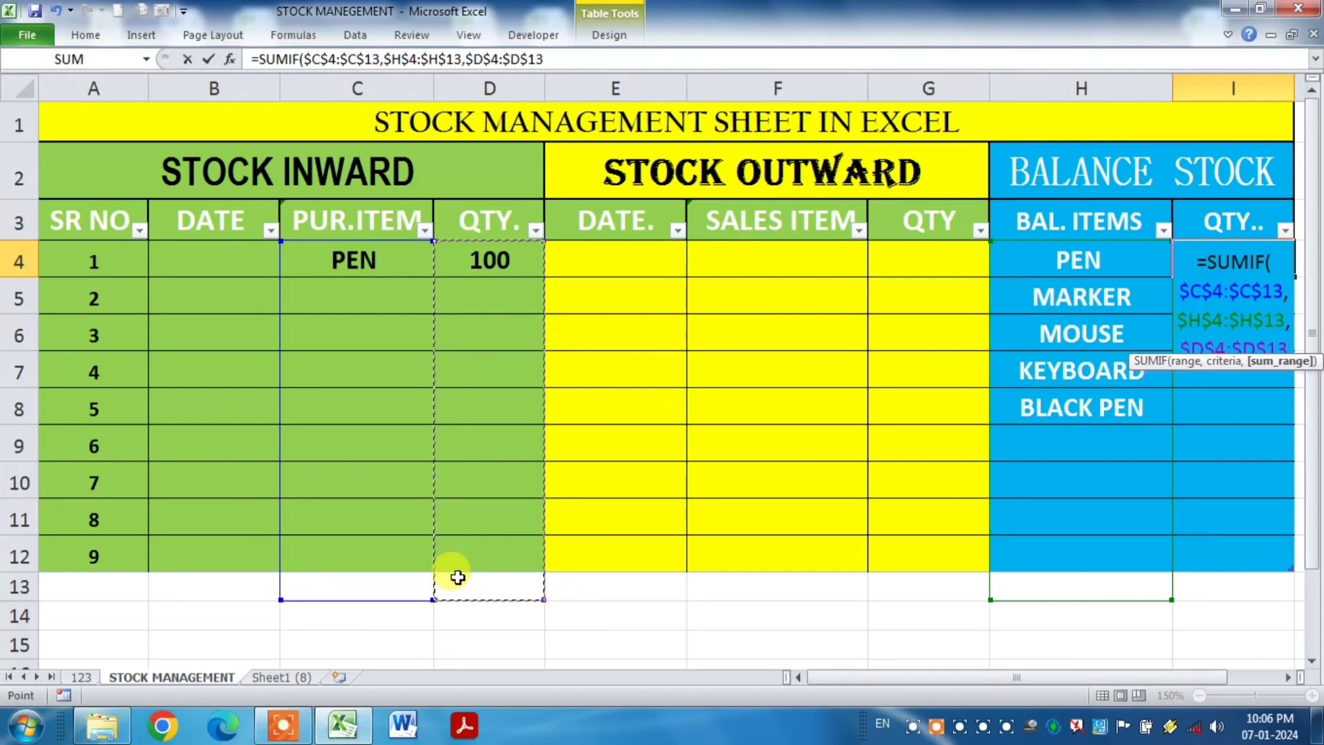
{"action": "type", "text": ")"}
{"action": "key", "text": "Return"}
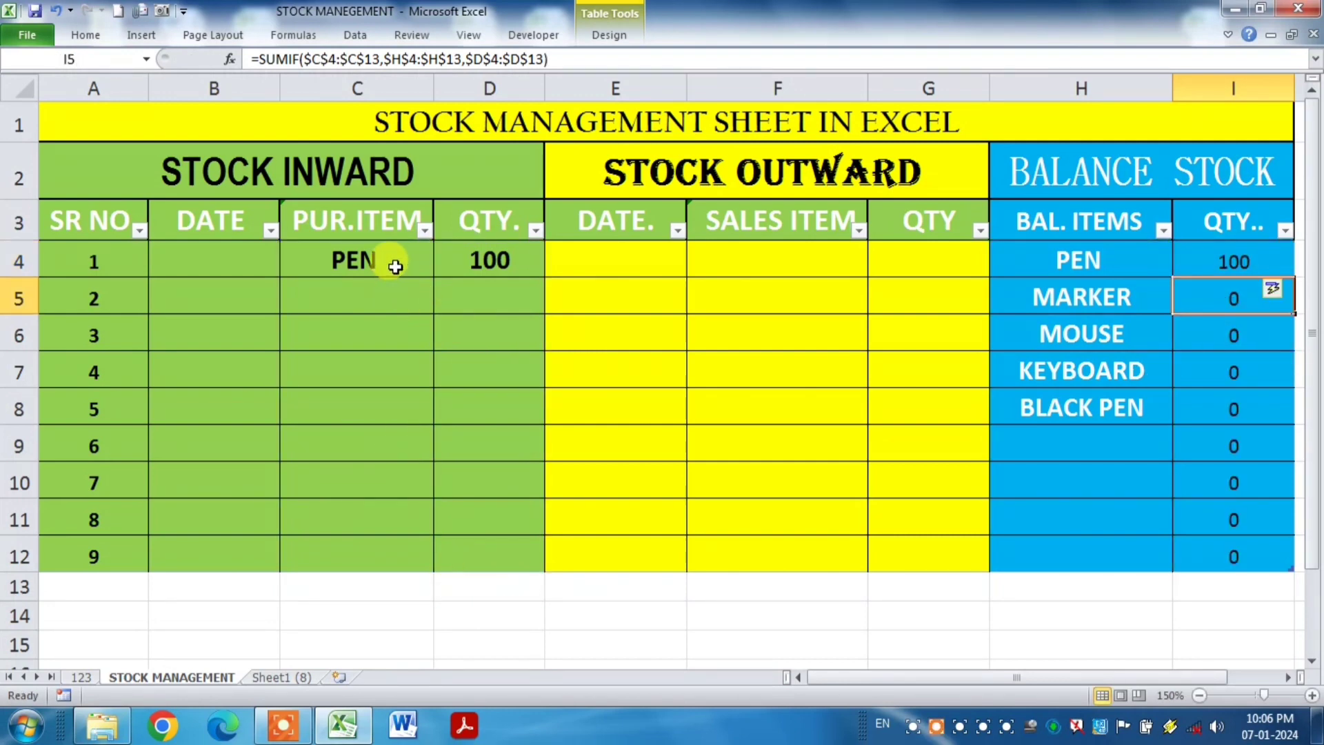
Choose KEYBOARD as the purchase item in C5, enter quantity 500 in D5, and check its balance in I7.
{"action": "left_click", "coordinate": [455, 261]}
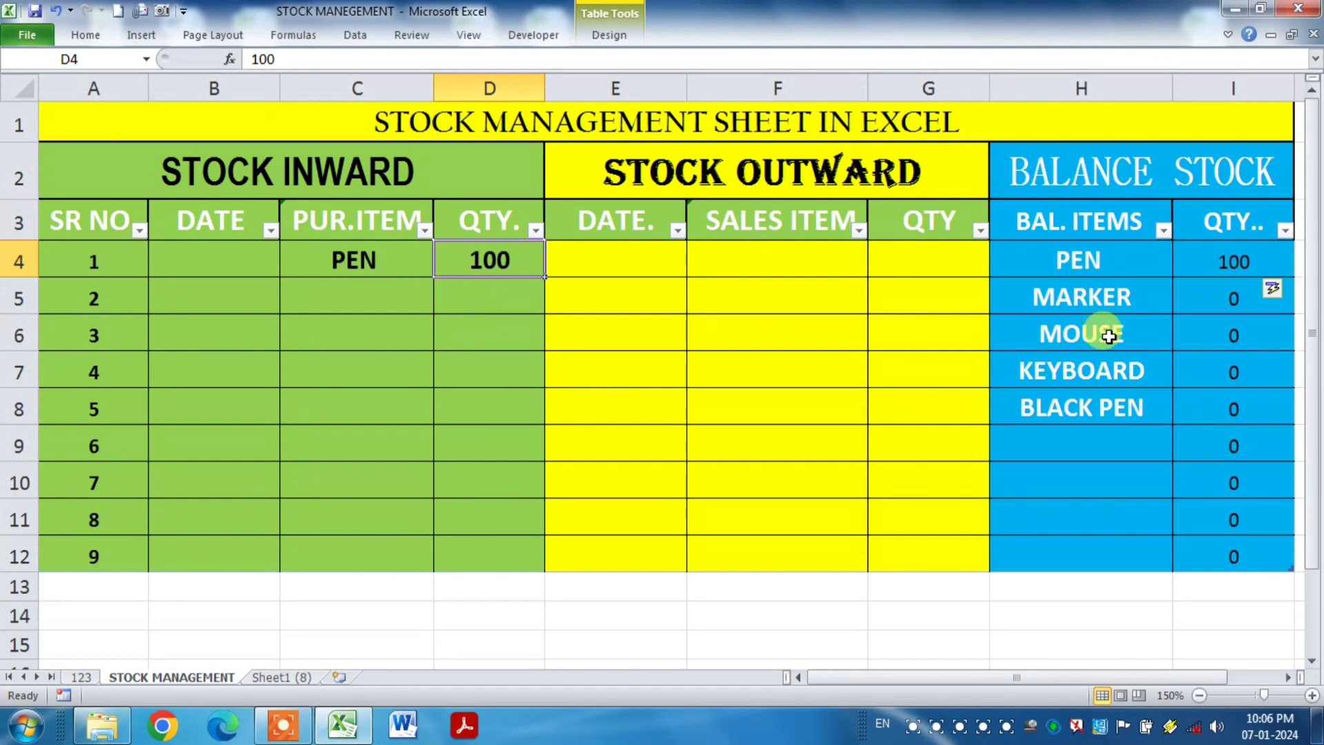
{"action": "left_click", "coordinate": [407, 308]}
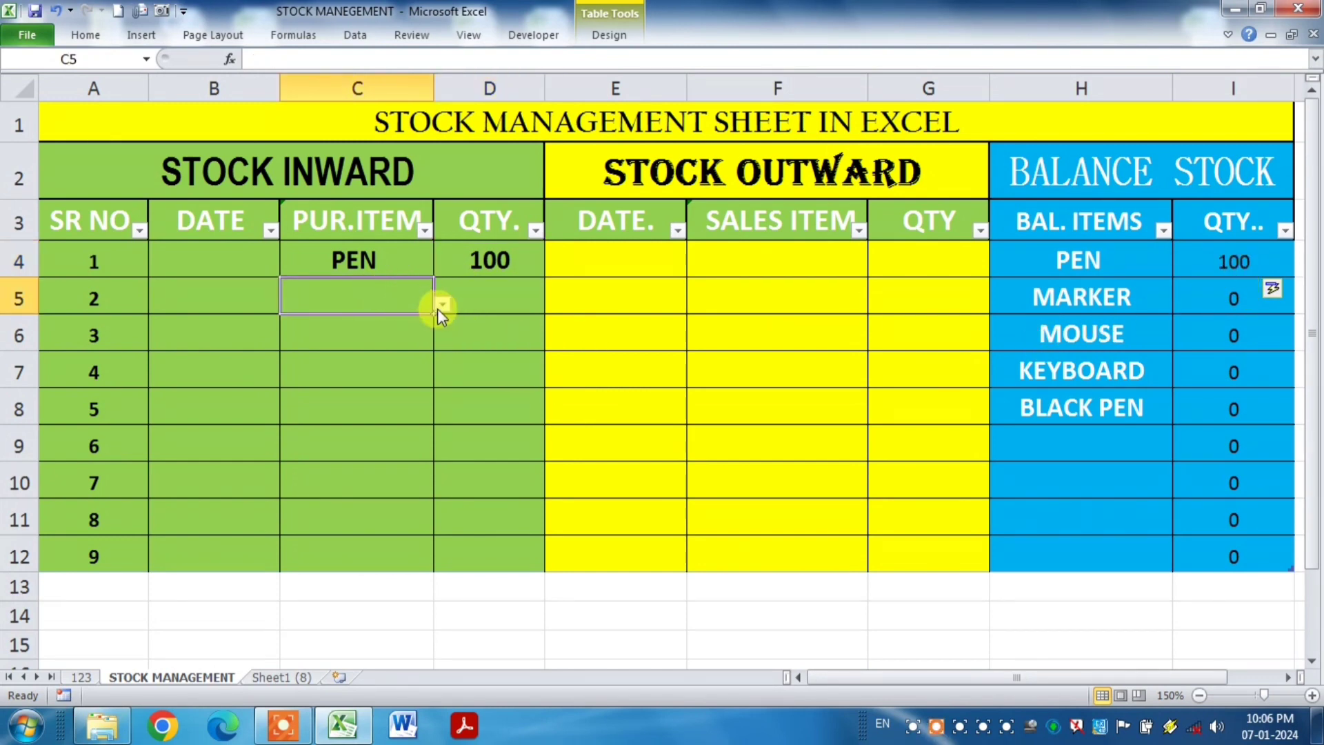
{"action": "left_click", "coordinate": [441, 306]}
{"action": "left_click", "coordinate": [293, 358]}
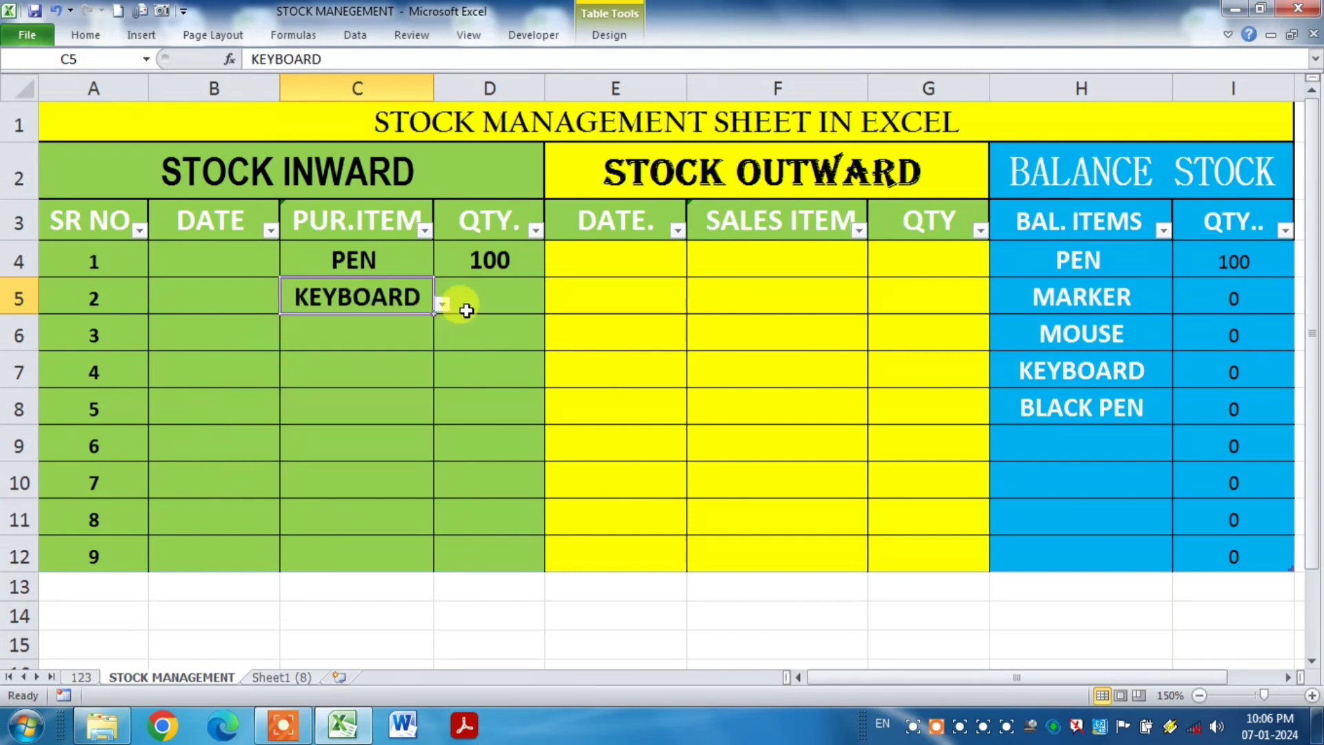
{"action": "left_click", "coordinate": [468, 305]}
{"action": "type", "text": "500"}
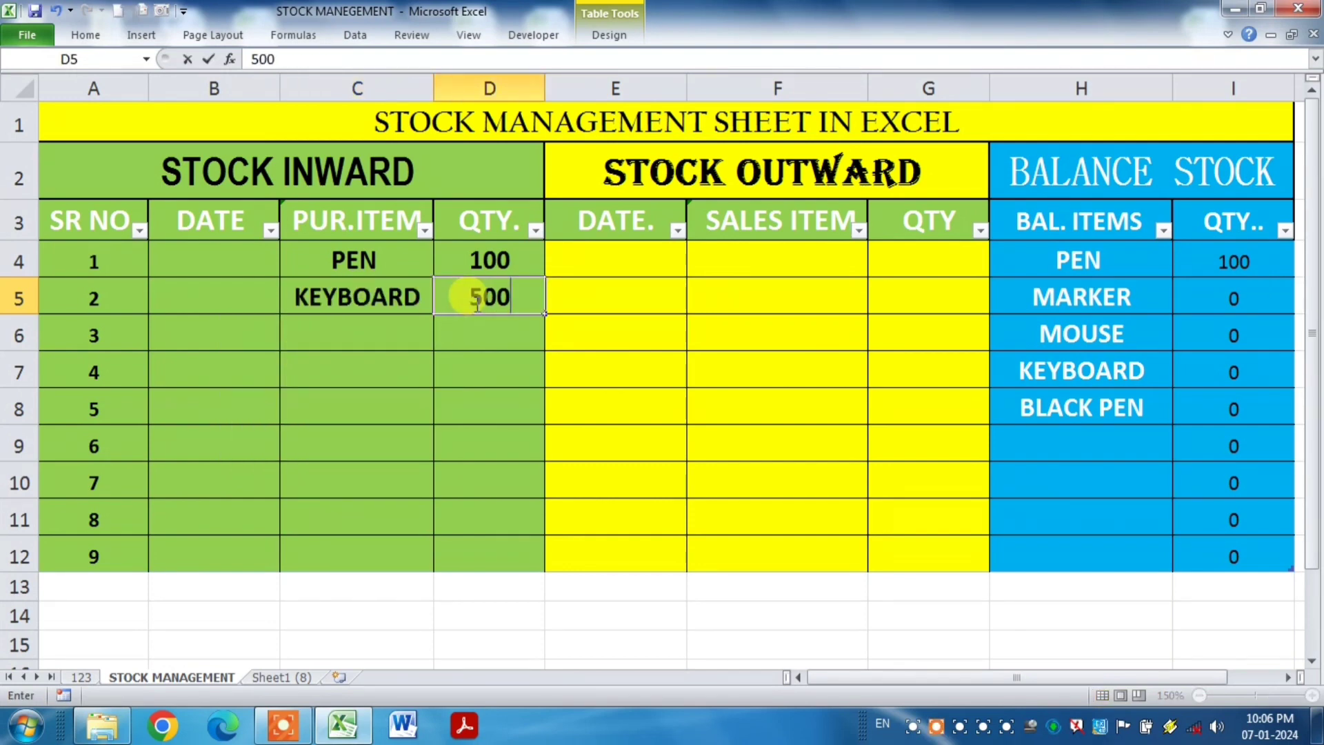
{"action": "key", "text": "Return"}
{"action": "left_click", "coordinate": [1209, 378]}
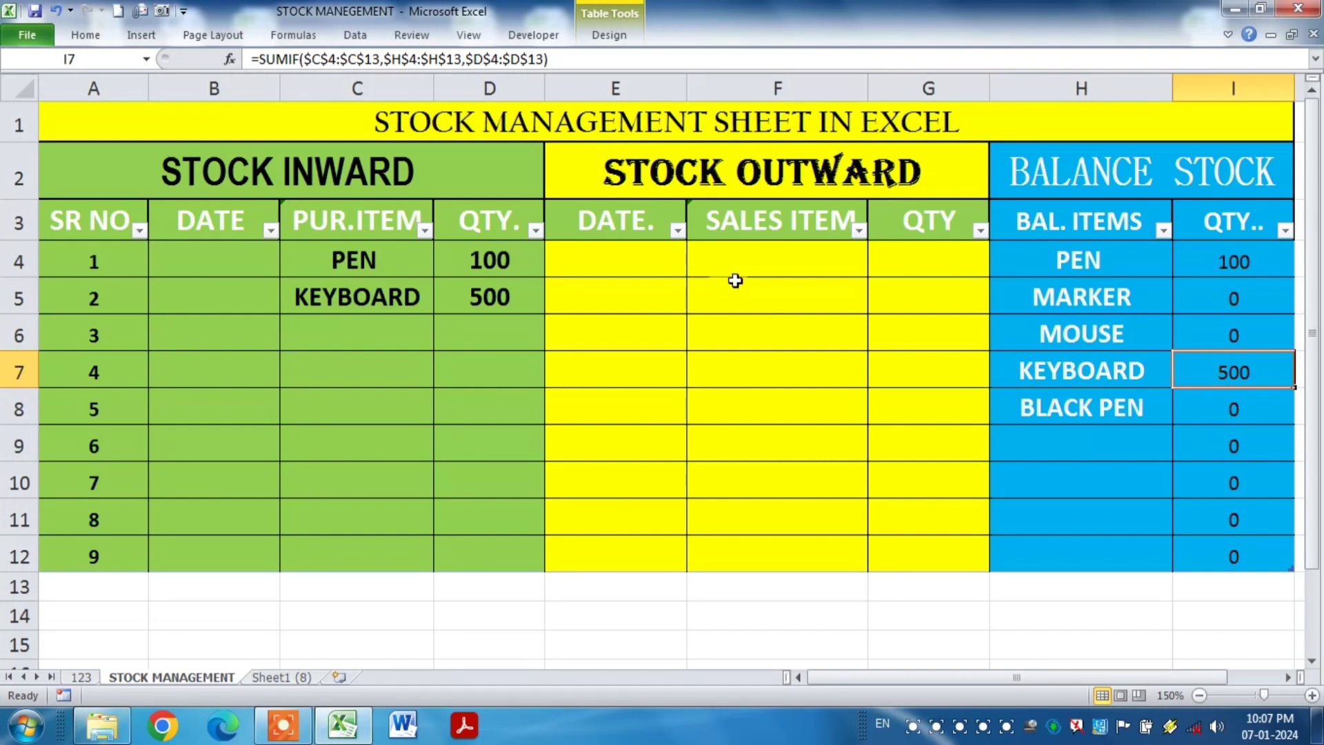
Choose BLACK PEN as the sales item in cell F4 and enter its quantity 100 in G4.
{"action": "left_click", "coordinate": [768, 265]}
{"action": "left_click", "coordinate": [877, 267]}
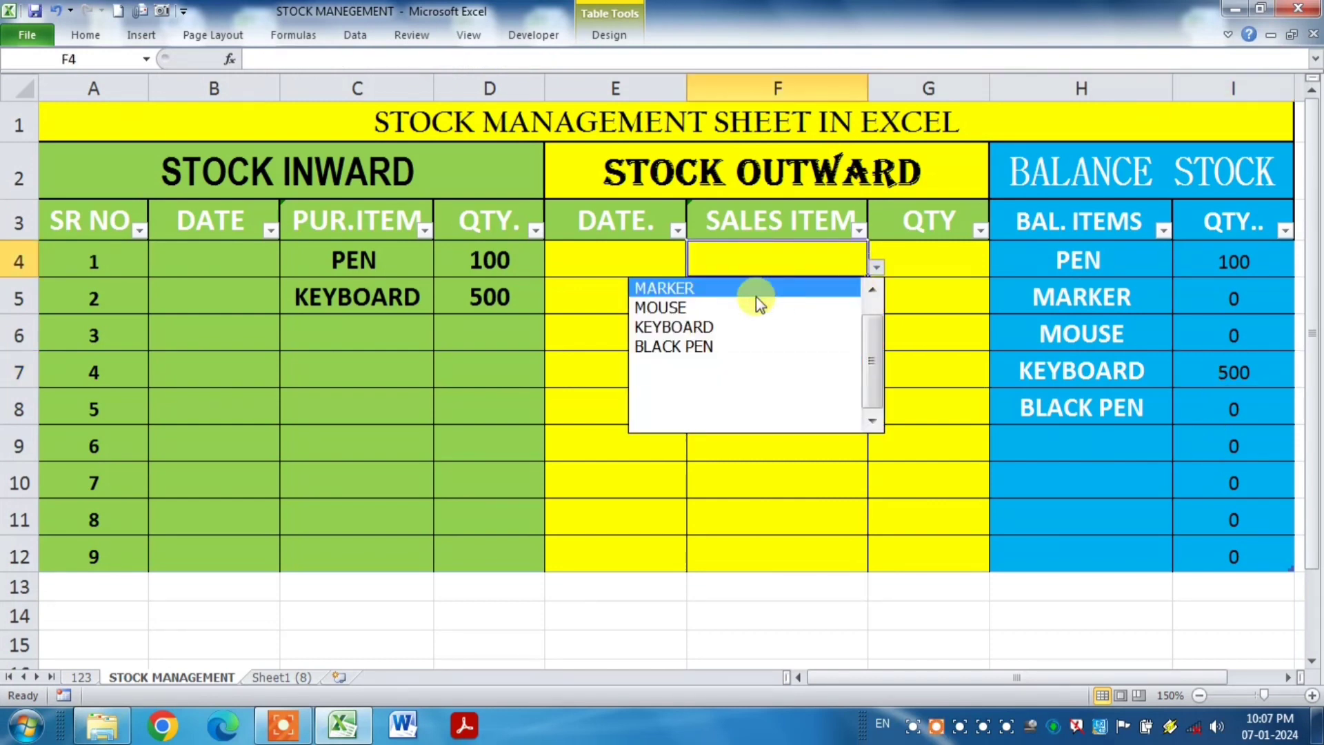
{"action": "left_click", "coordinate": [693, 342]}
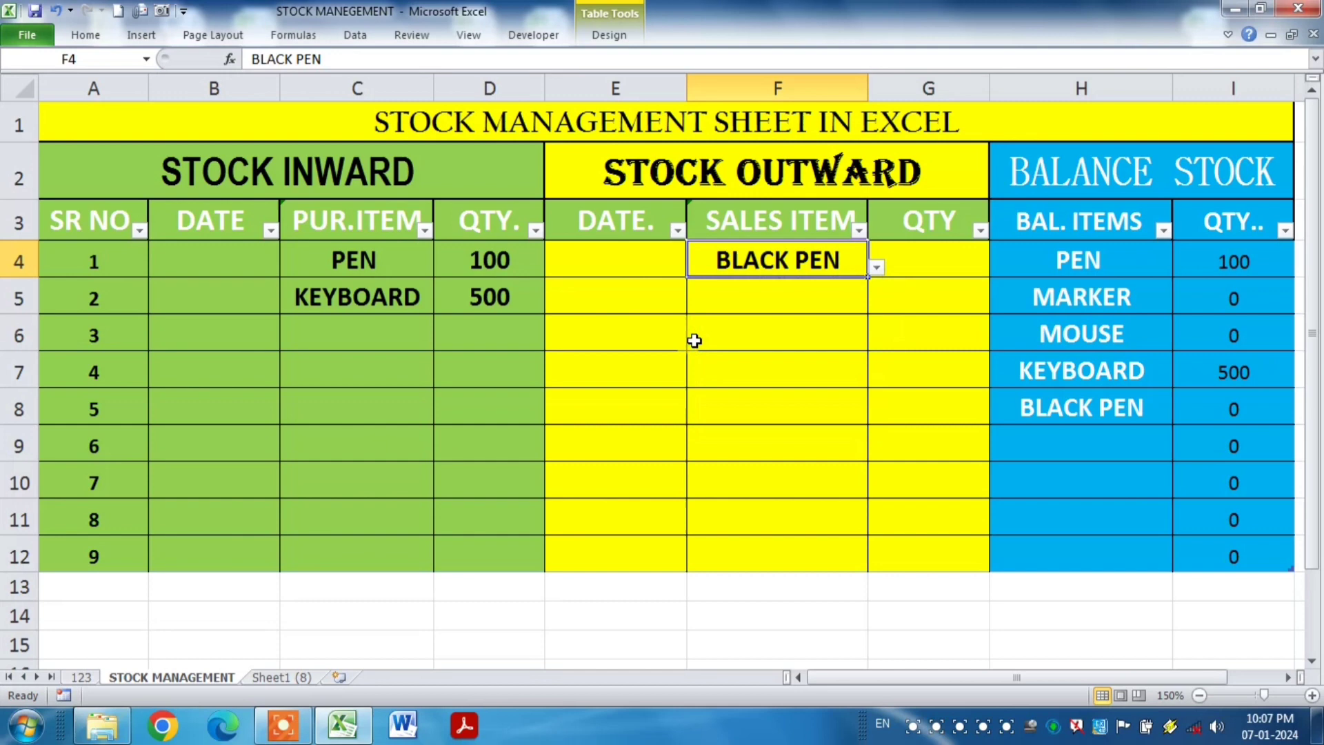
{"action": "left_click", "coordinate": [912, 271]}
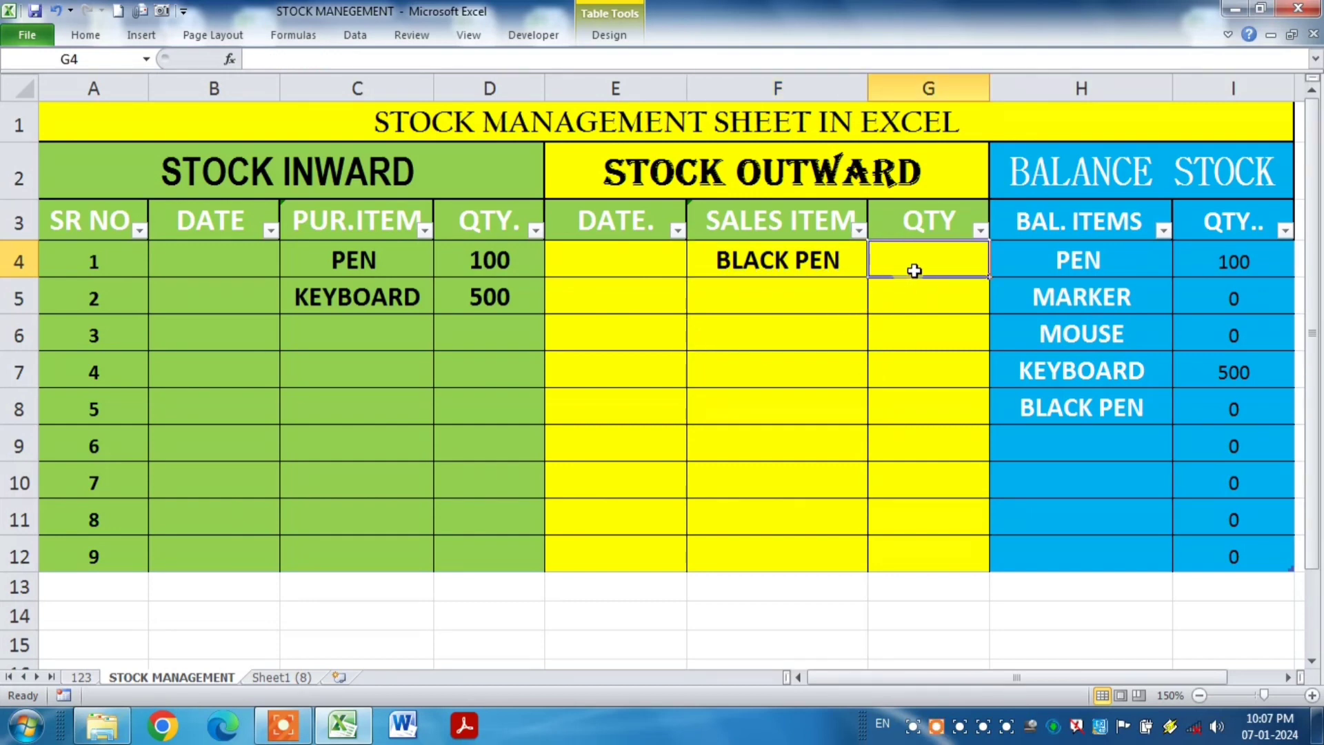
{"action": "type", "text": "100"}
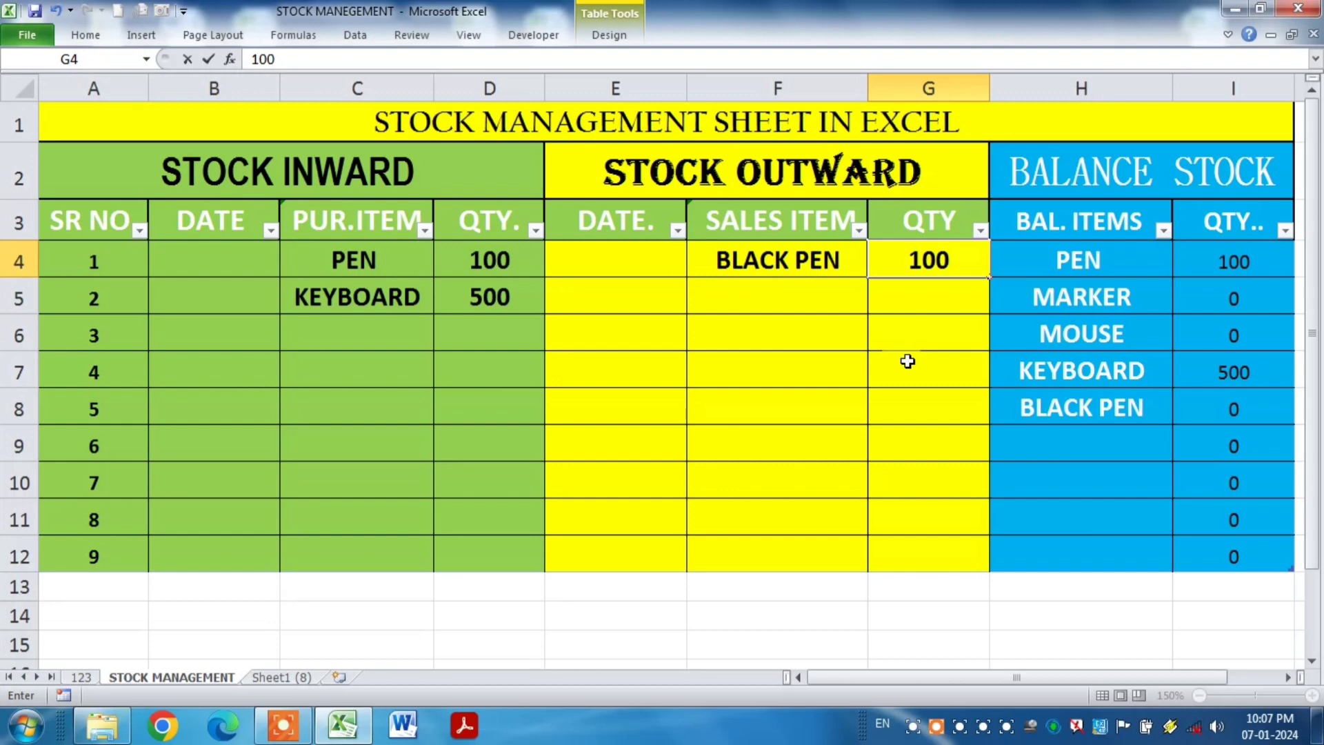
{"action": "key", "text": "Return"}
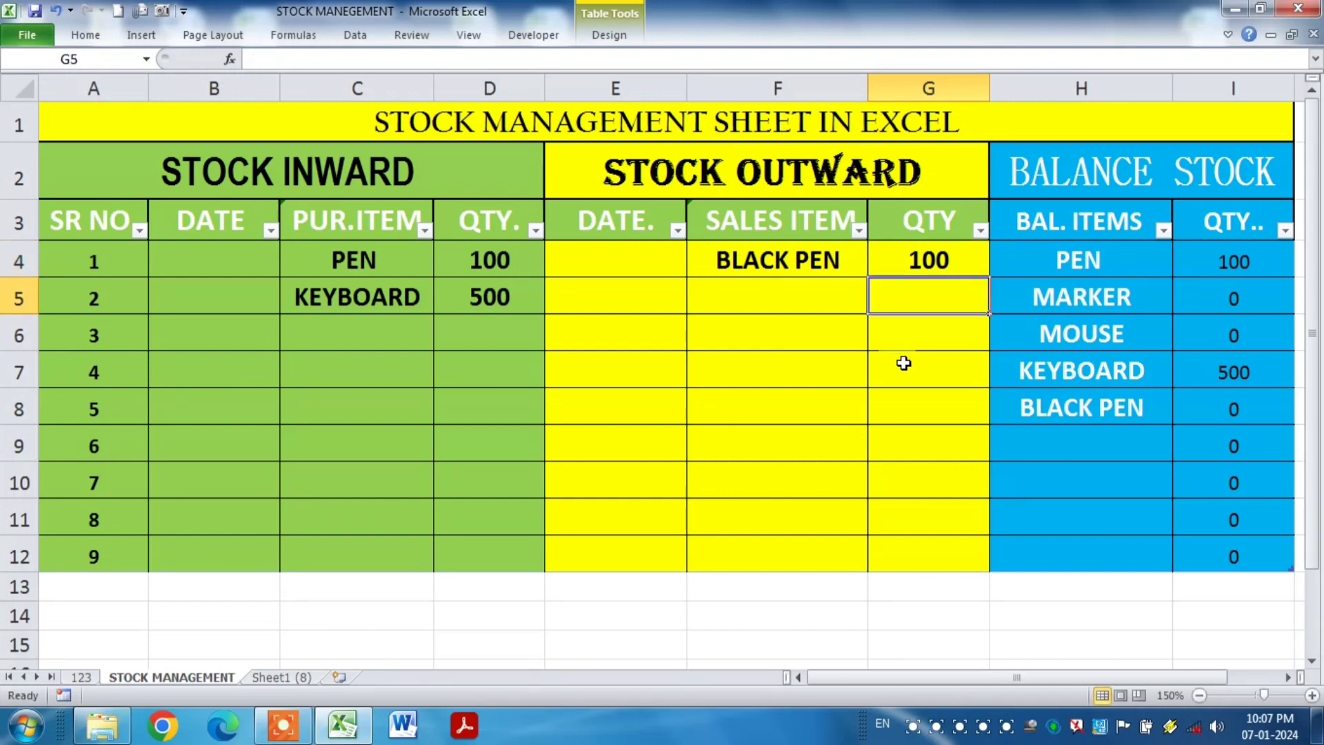
{"action": "left_click", "coordinate": [903, 363]}
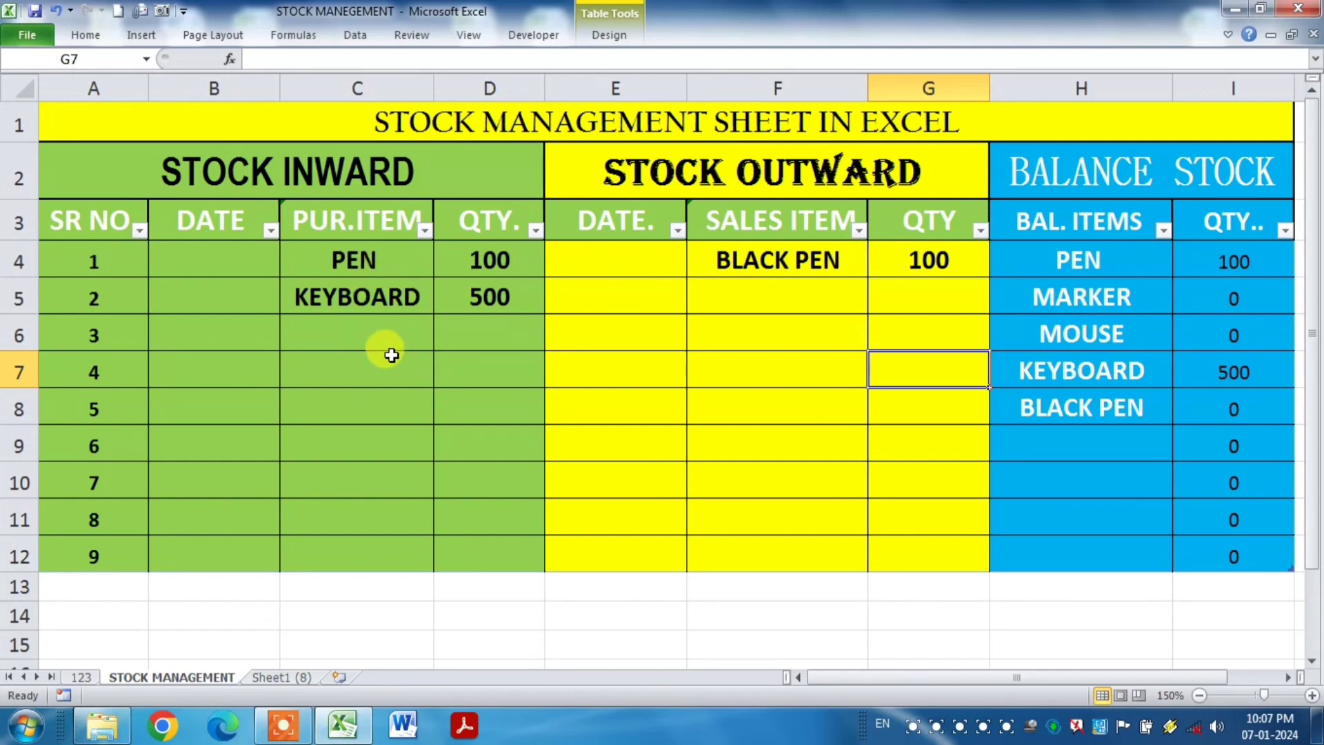
Choose PEN as the sales item in cell F5 and enter its quantity 50 in G5.
{"action": "left_click", "coordinate": [796, 297]}
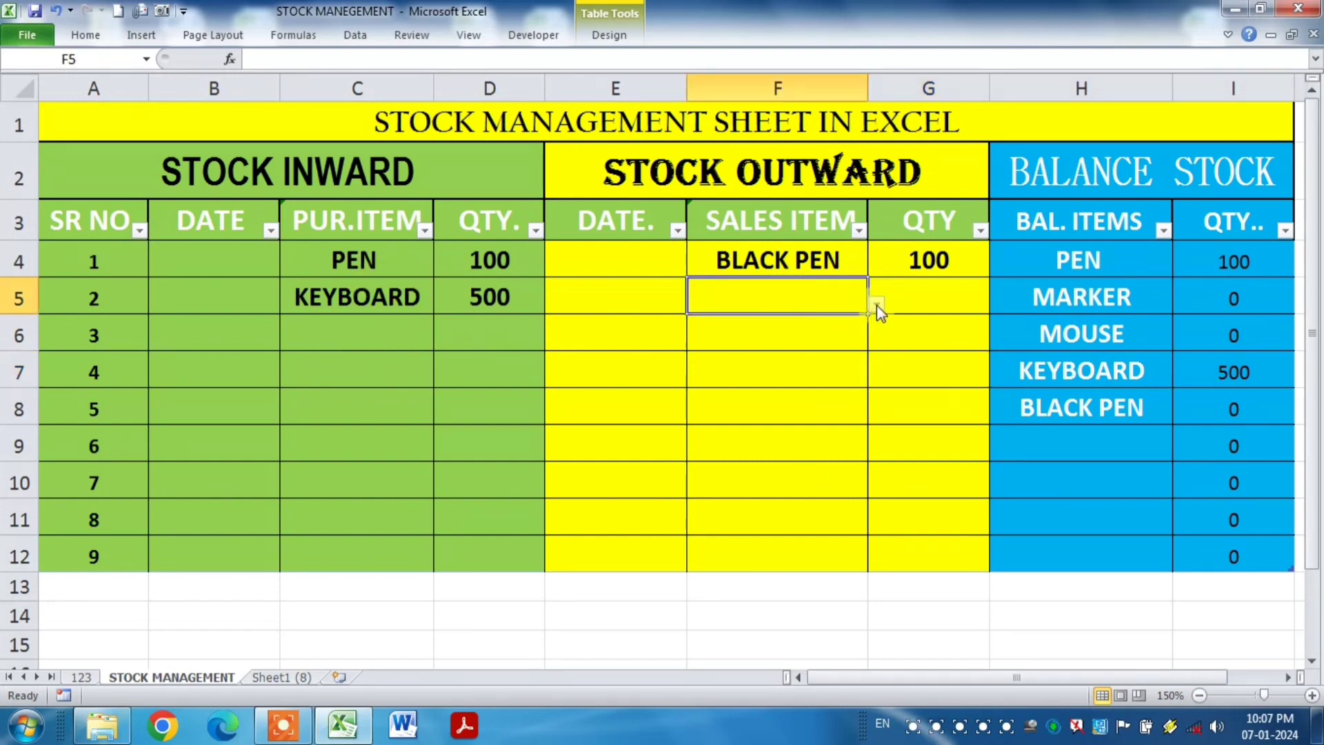
{"action": "left_click", "coordinate": [877, 305]}
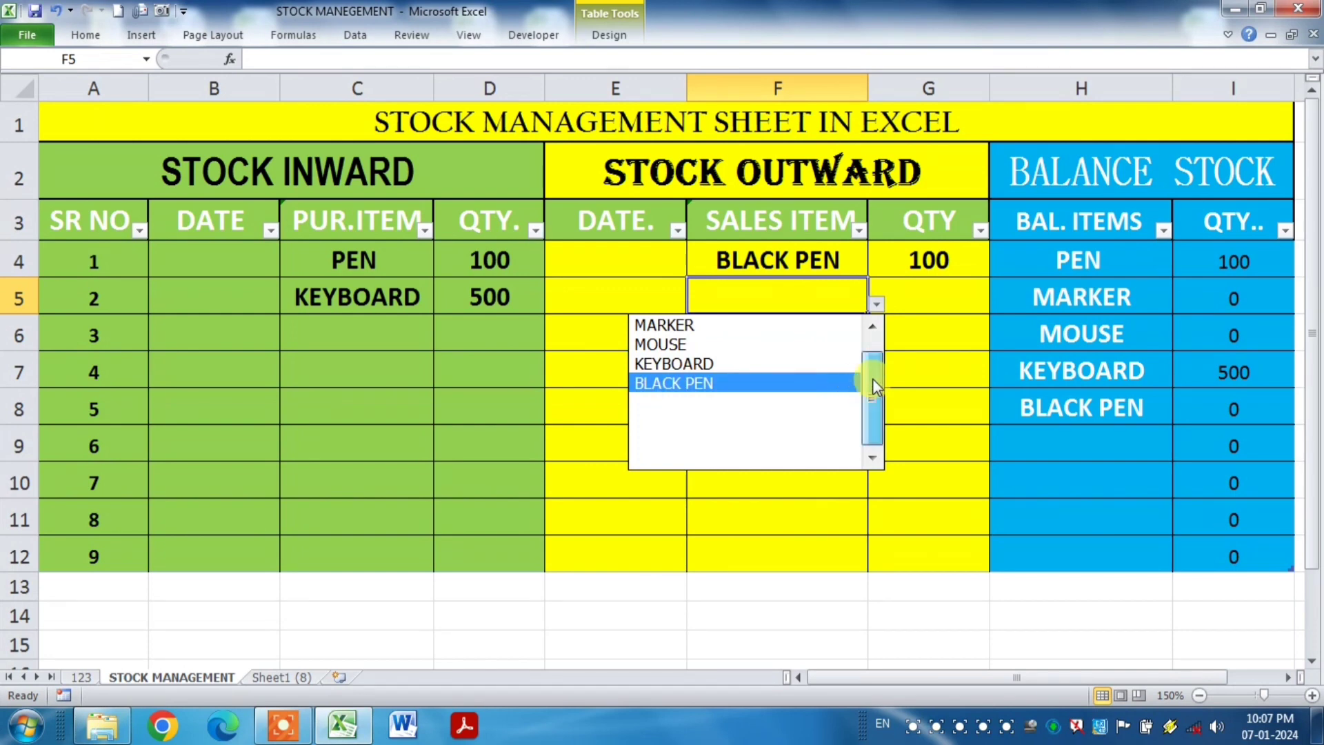
{"action": "left_click_drag", "start_coordinate": [872, 384], "coordinate": [872, 371]}
{"action": "left_click", "coordinate": [680, 327]}
{"action": "left_click", "coordinate": [897, 297]}
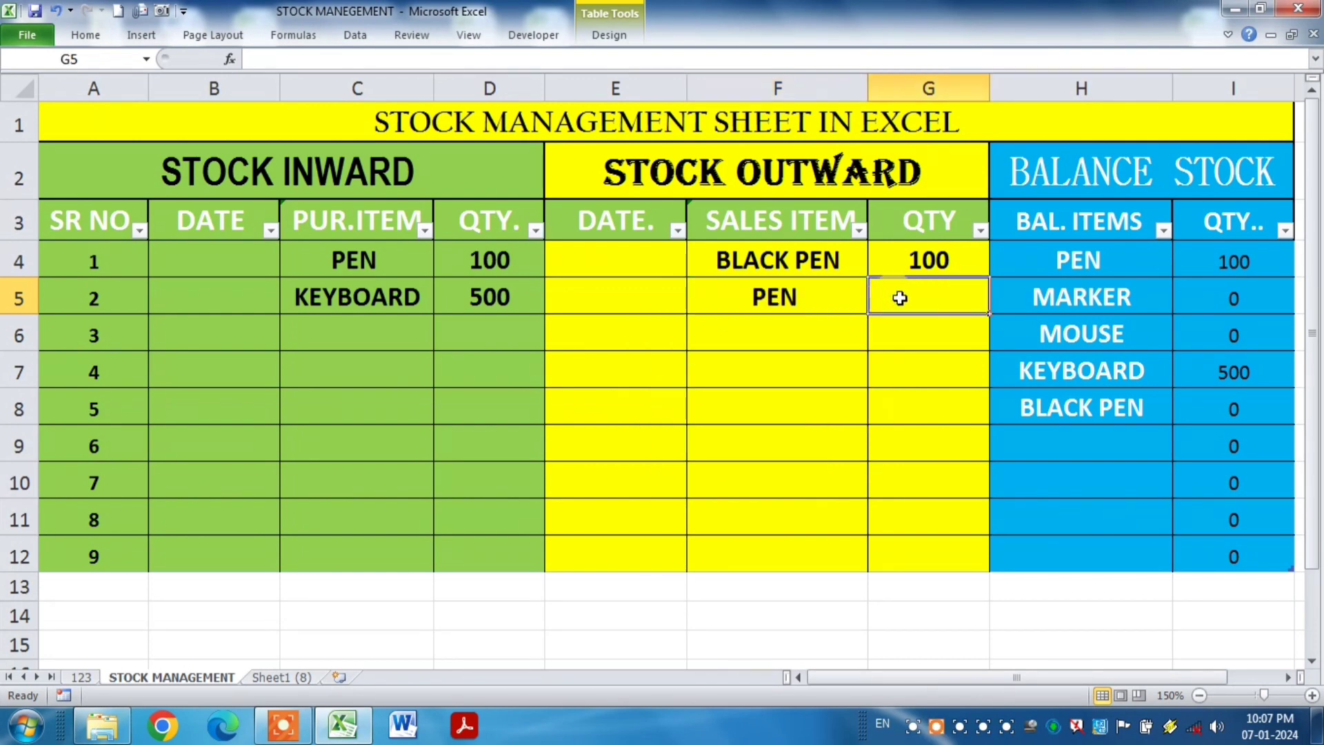
{"action": "type", "text": "50"}
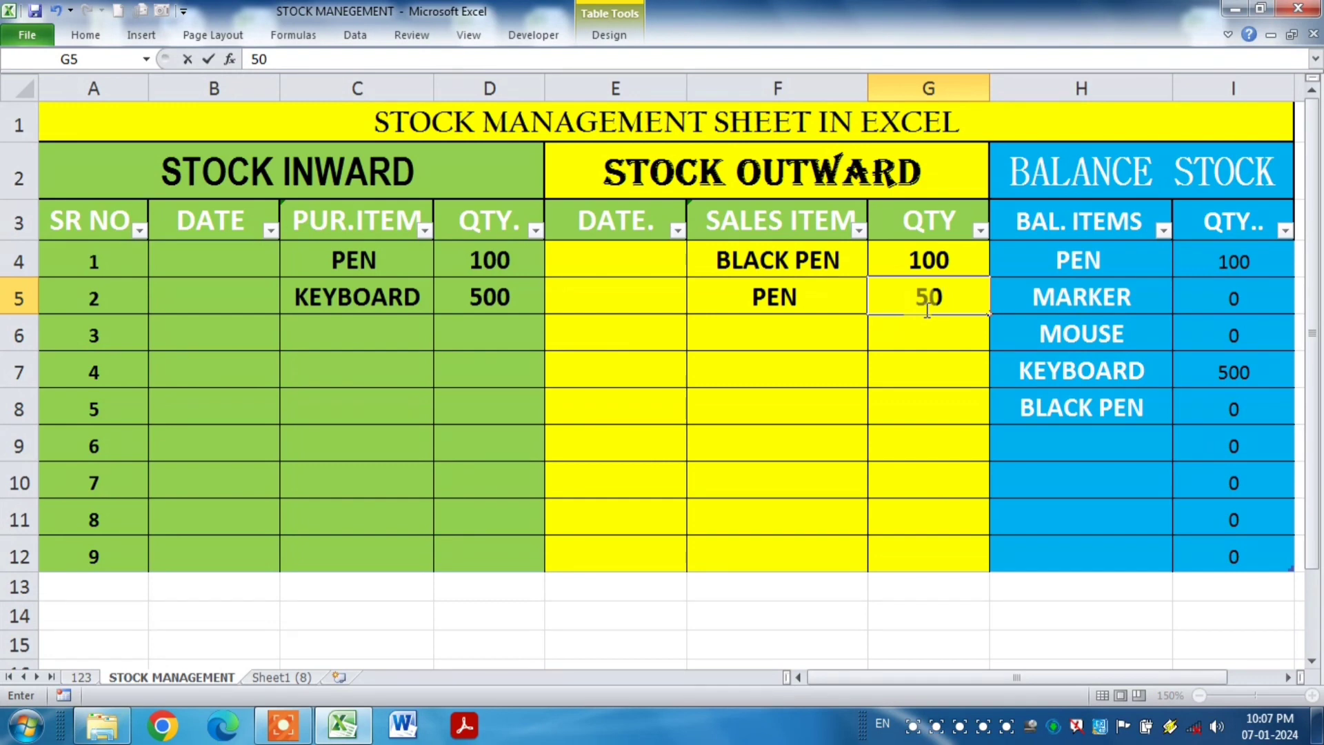
{"action": "key", "text": "Return"}
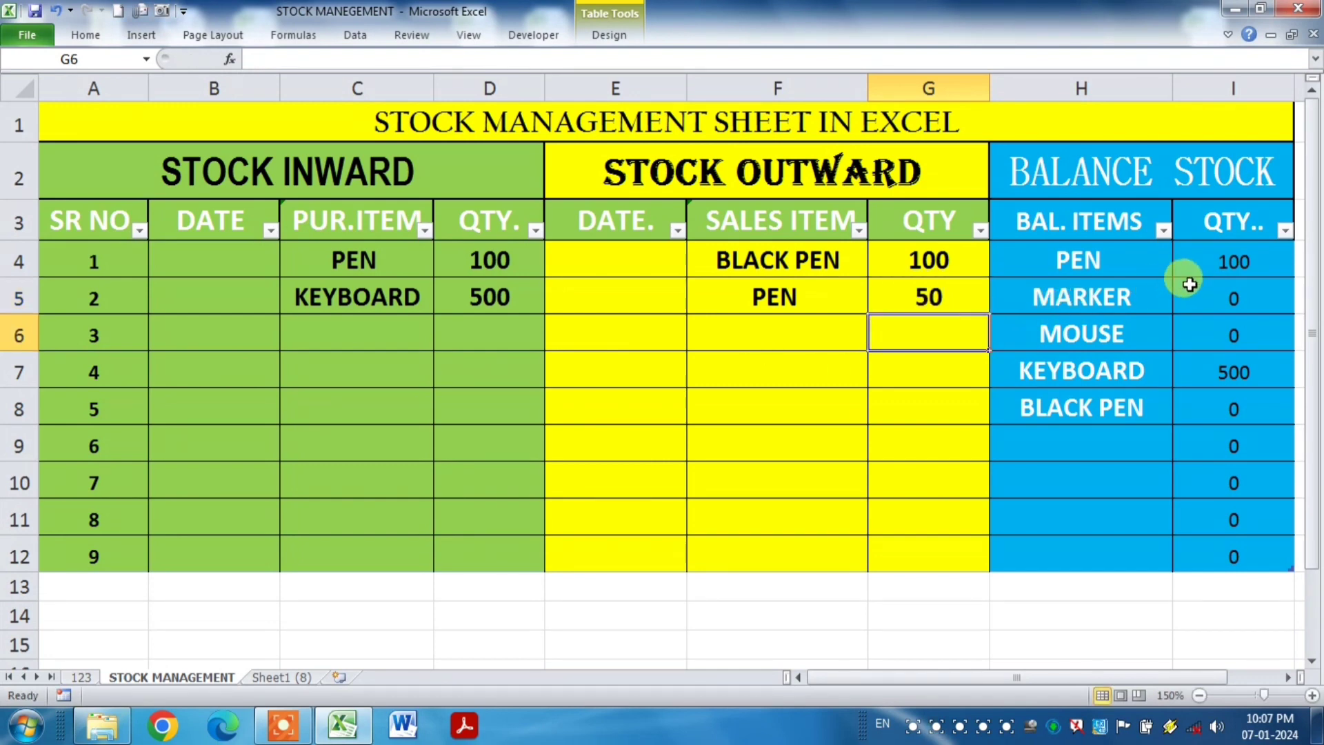
Extend the balance formula in I4 by appending -SUMIF($F$4:$F$13,$H$4:$H$13,$G$4:$G$13) to subtract the sold quantities.
{"action": "left_click", "coordinate": [1207, 263]}
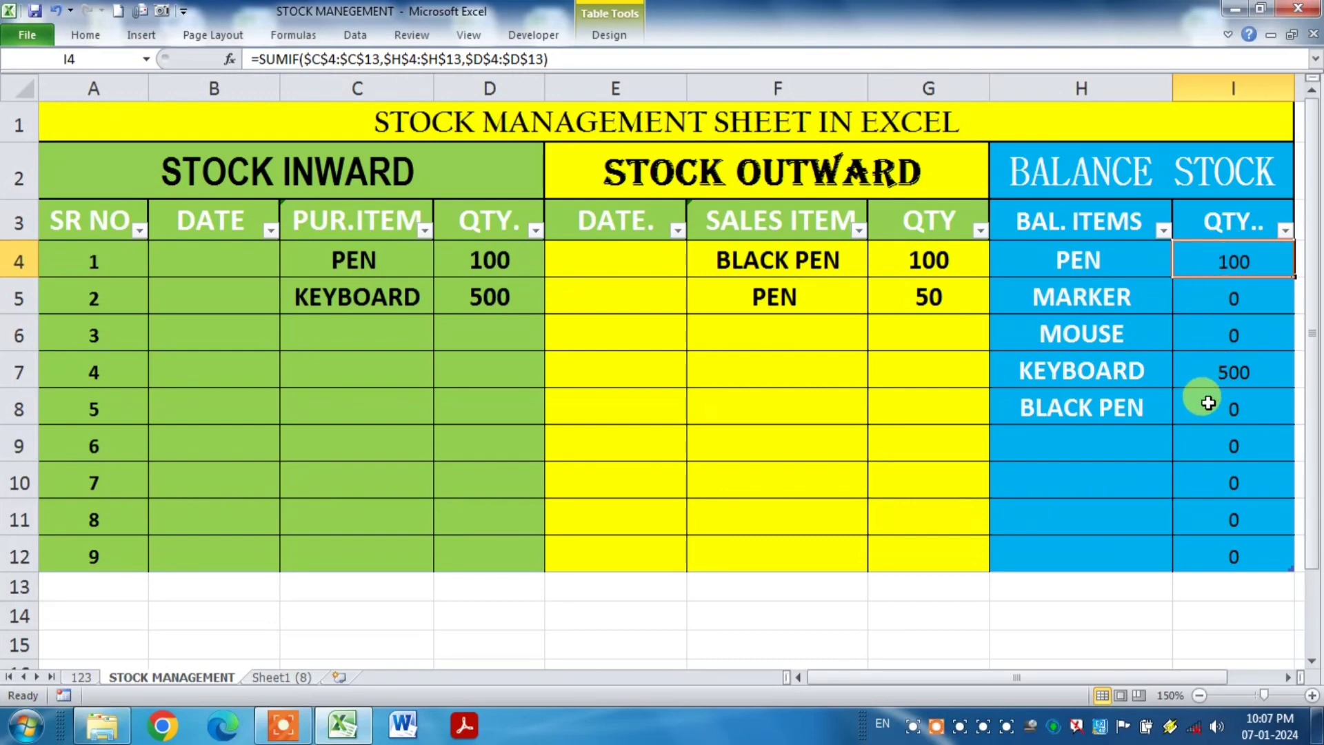
{"action": "left_click", "coordinate": [583, 57]}
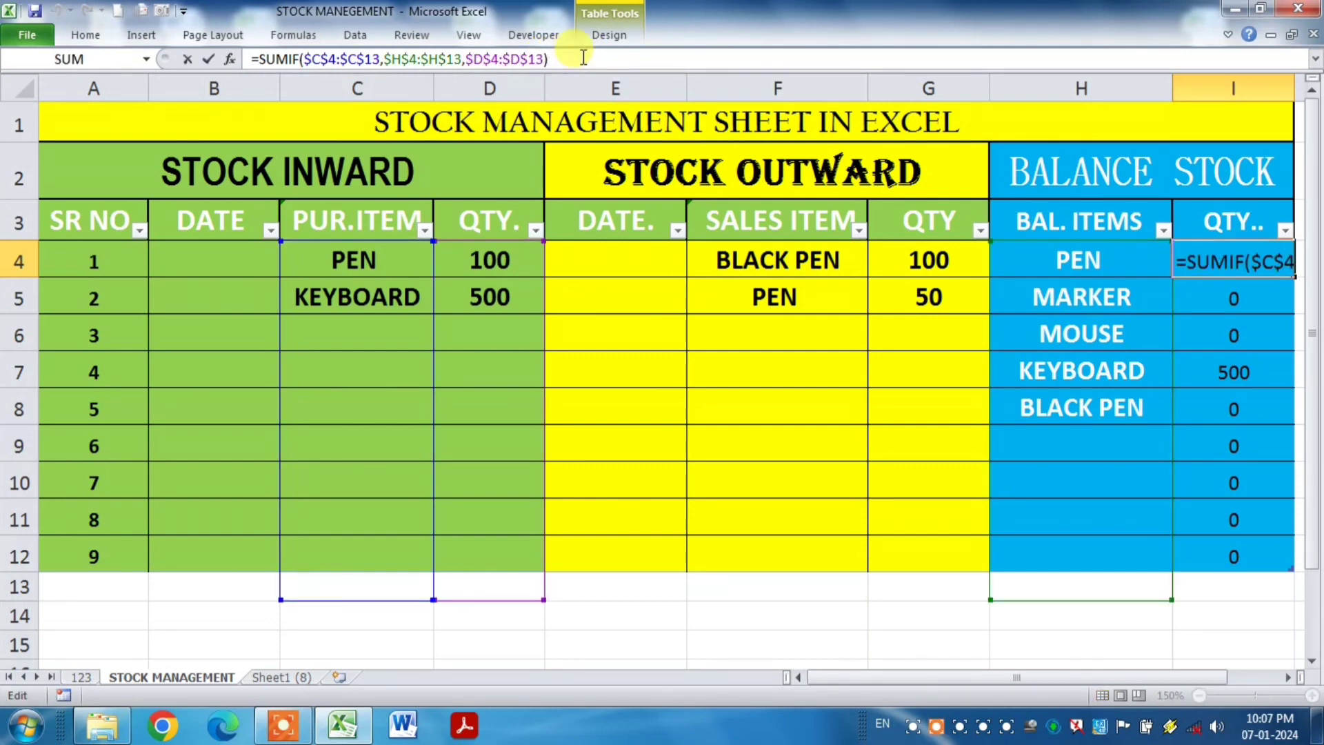
{"action": "type", "text": "-"}
{"action": "type", "text": "sumif"}
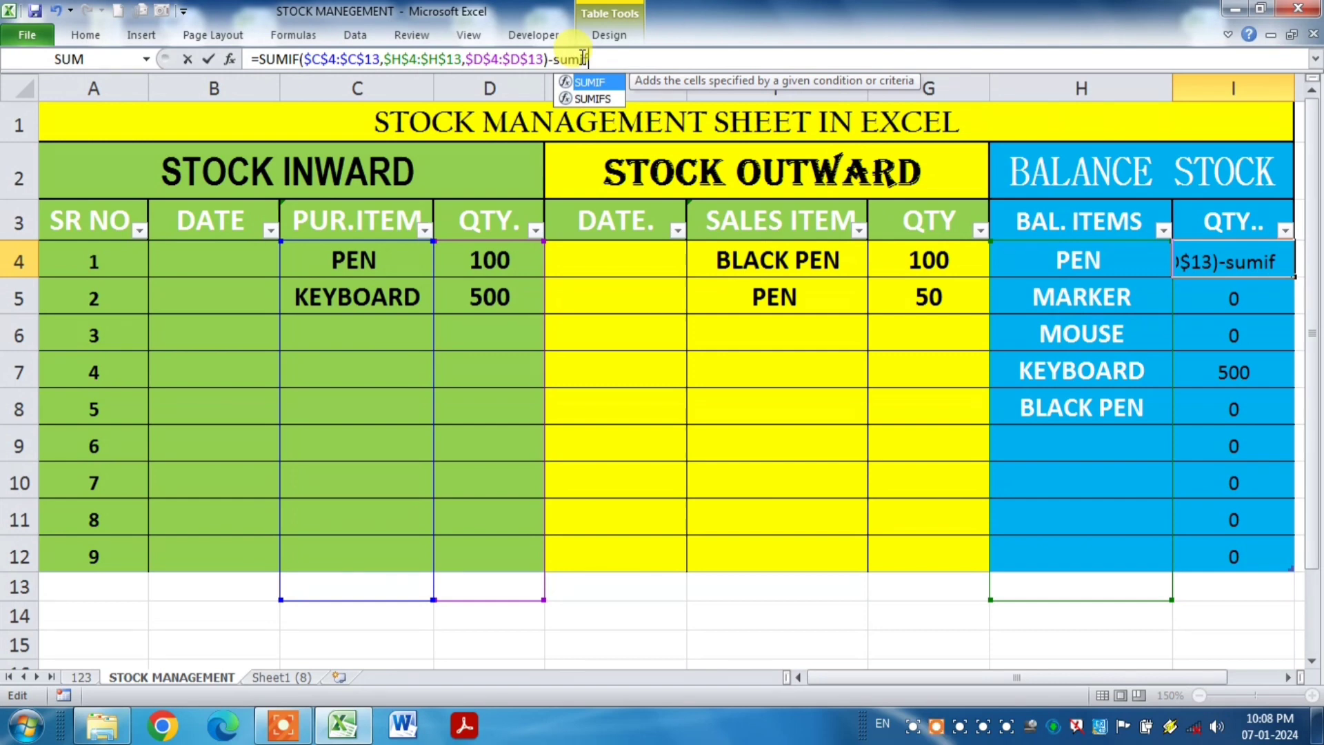
{"action": "key", "text": "Tab"}
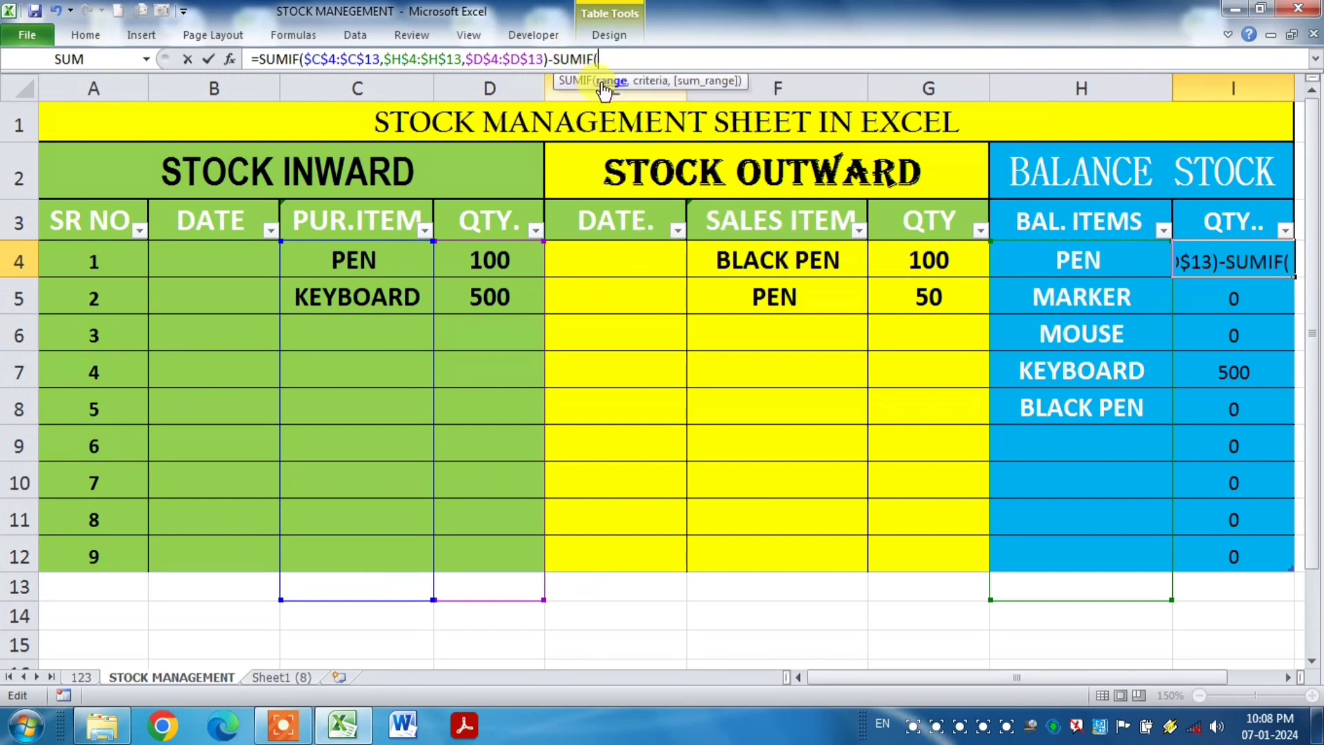
{"action": "left_click_drag", "start_coordinate": [762, 256], "coordinate": [750, 591]}
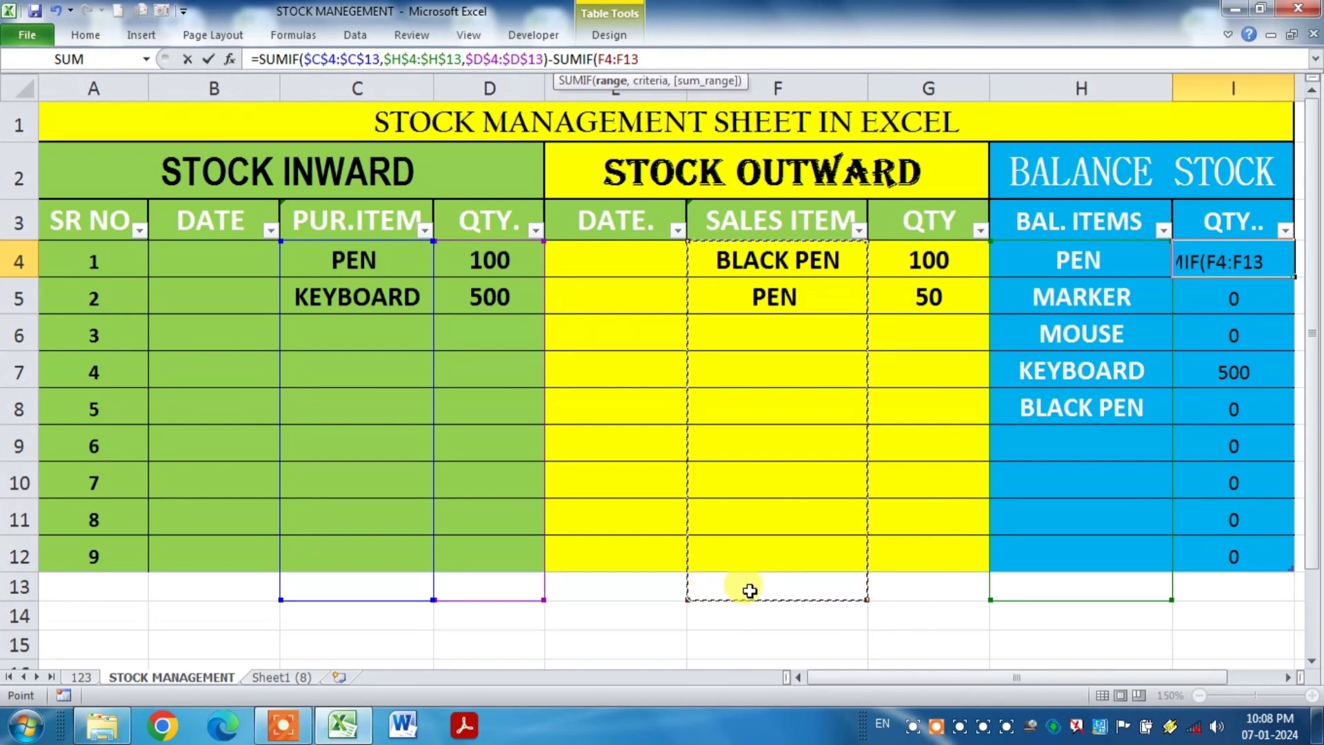
{"action": "key", "text": "F4"}
{"action": "type", "text": ","}
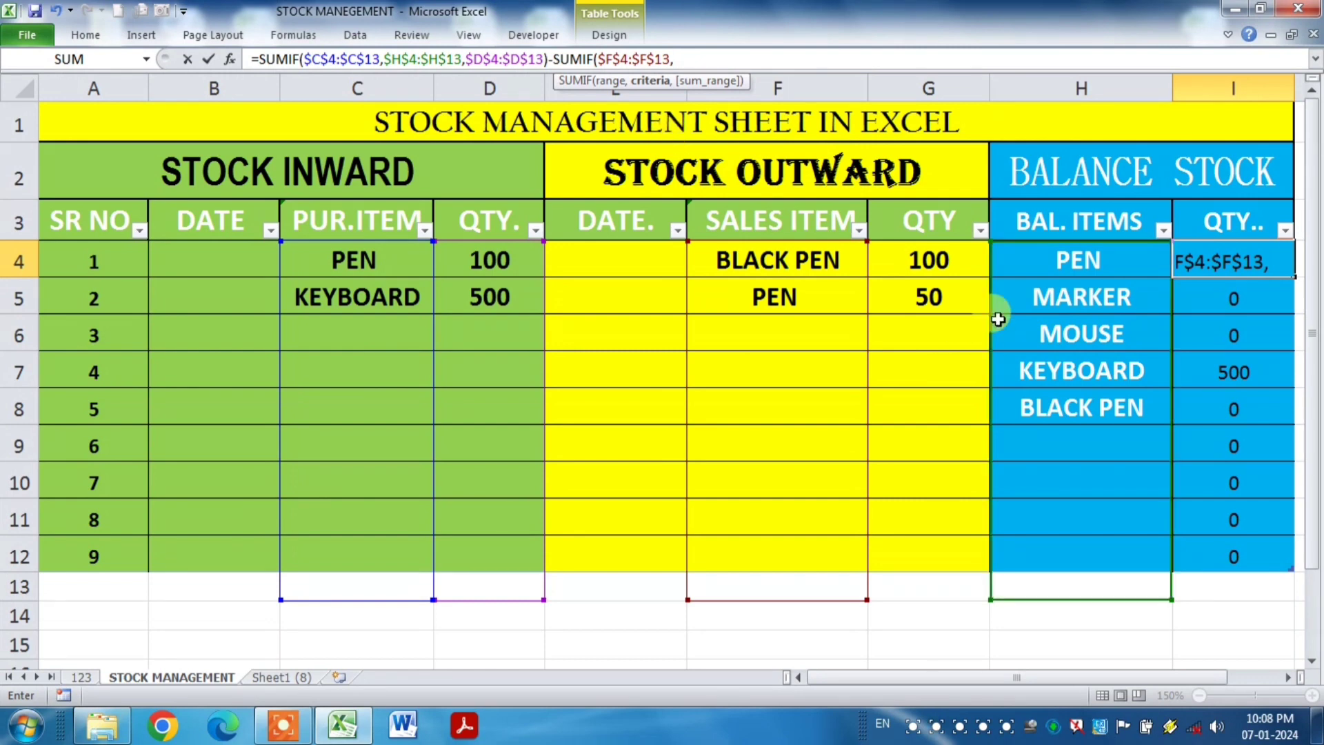
{"action": "left_click_drag", "start_coordinate": [1049, 254], "coordinate": [1070, 592]}
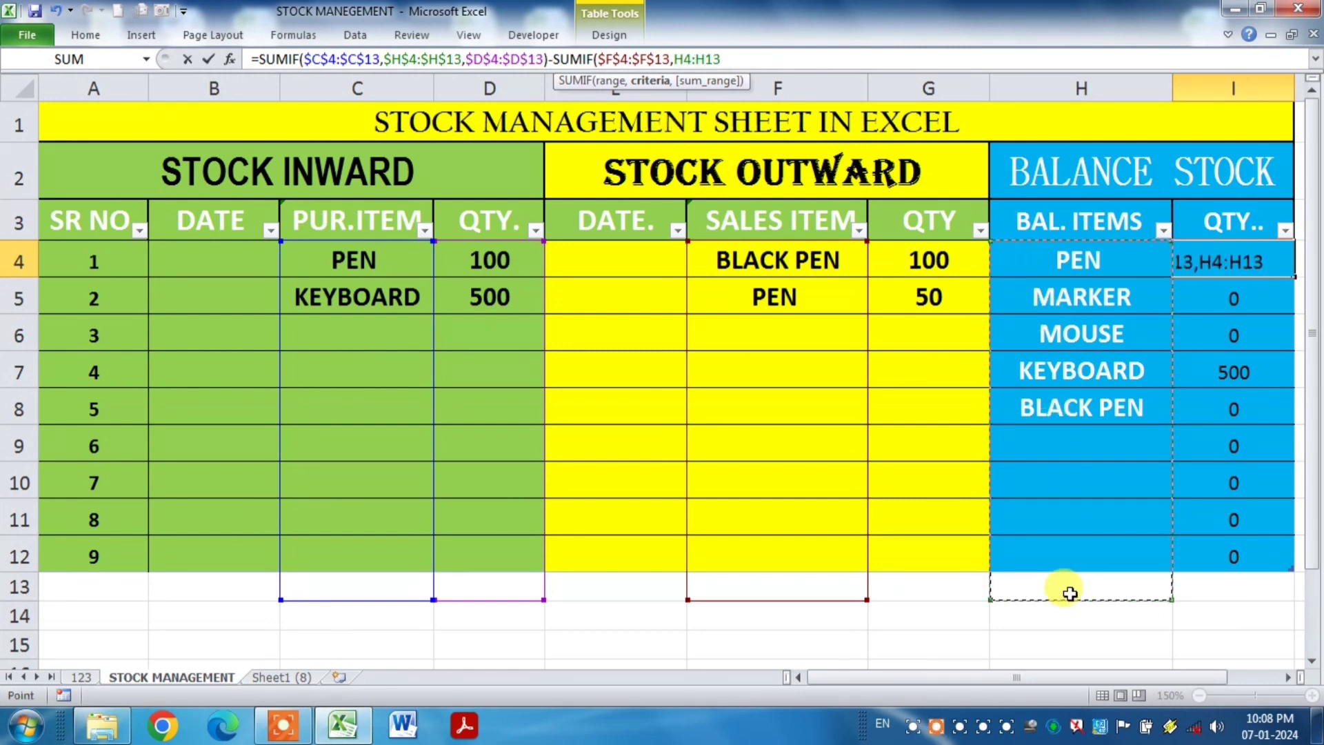
{"action": "key", "text": "F4"}
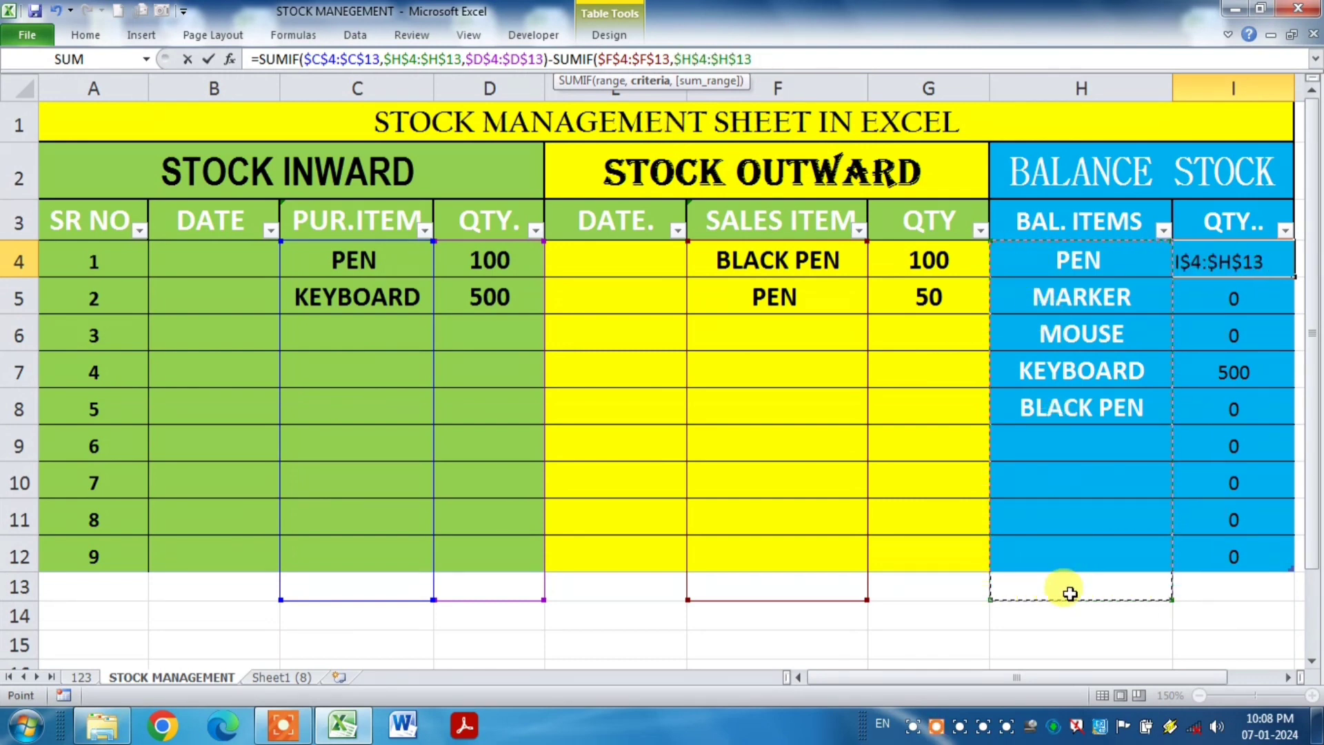
{"action": "type", "text": ","}
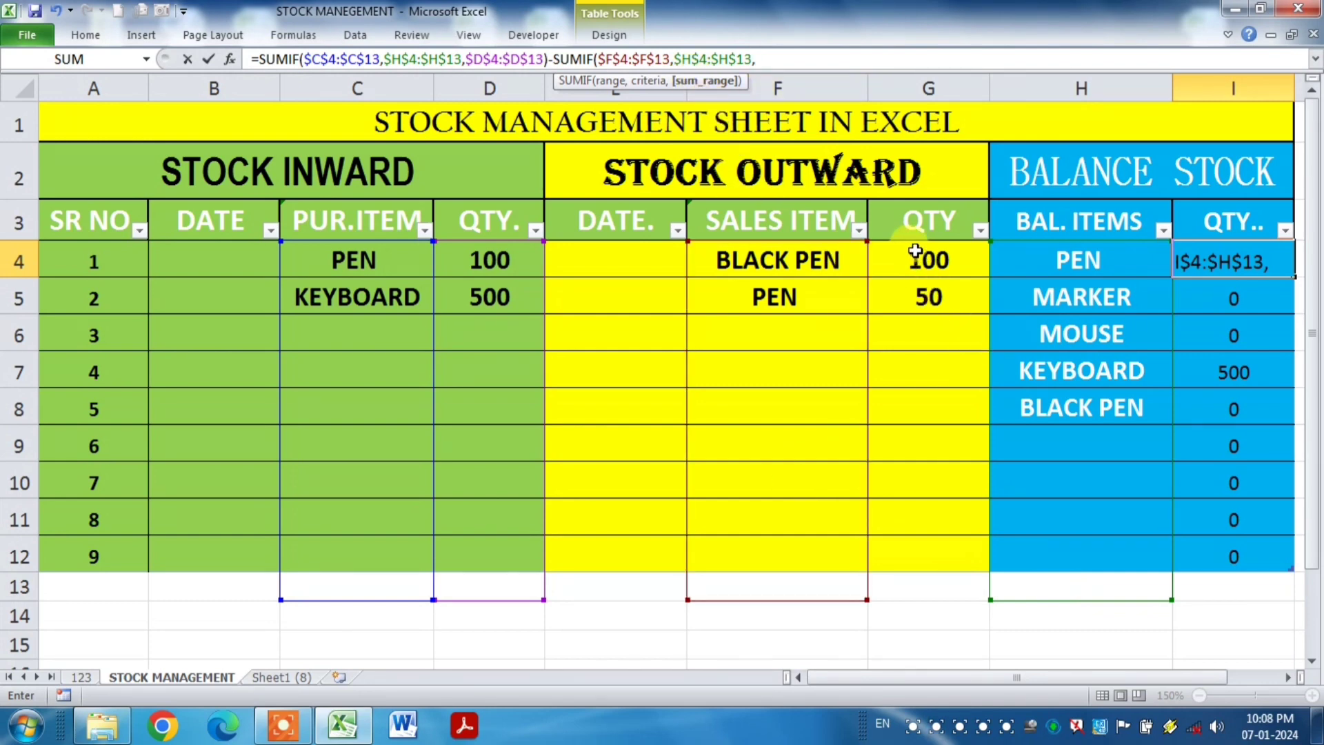
{"action": "left_click_drag", "start_coordinate": [915, 252], "coordinate": [910, 573]}
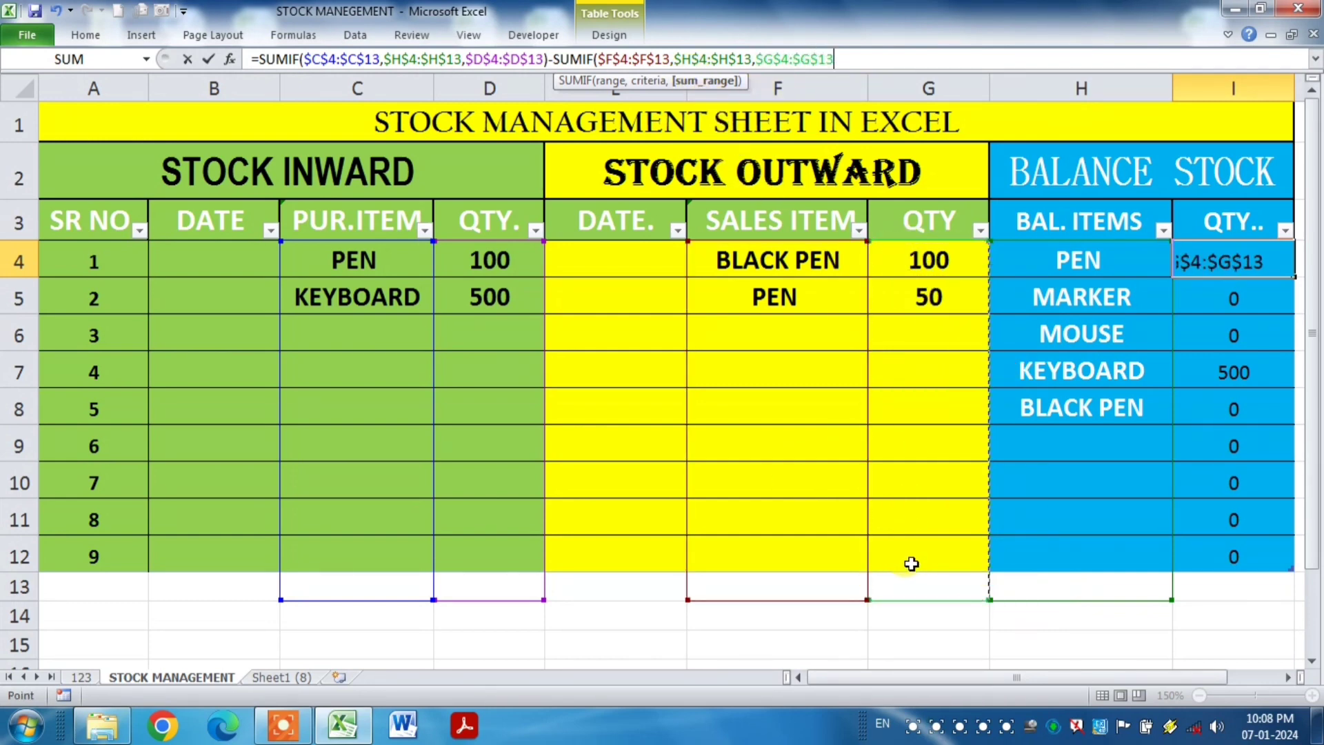
{"action": "type", "text": ")"}
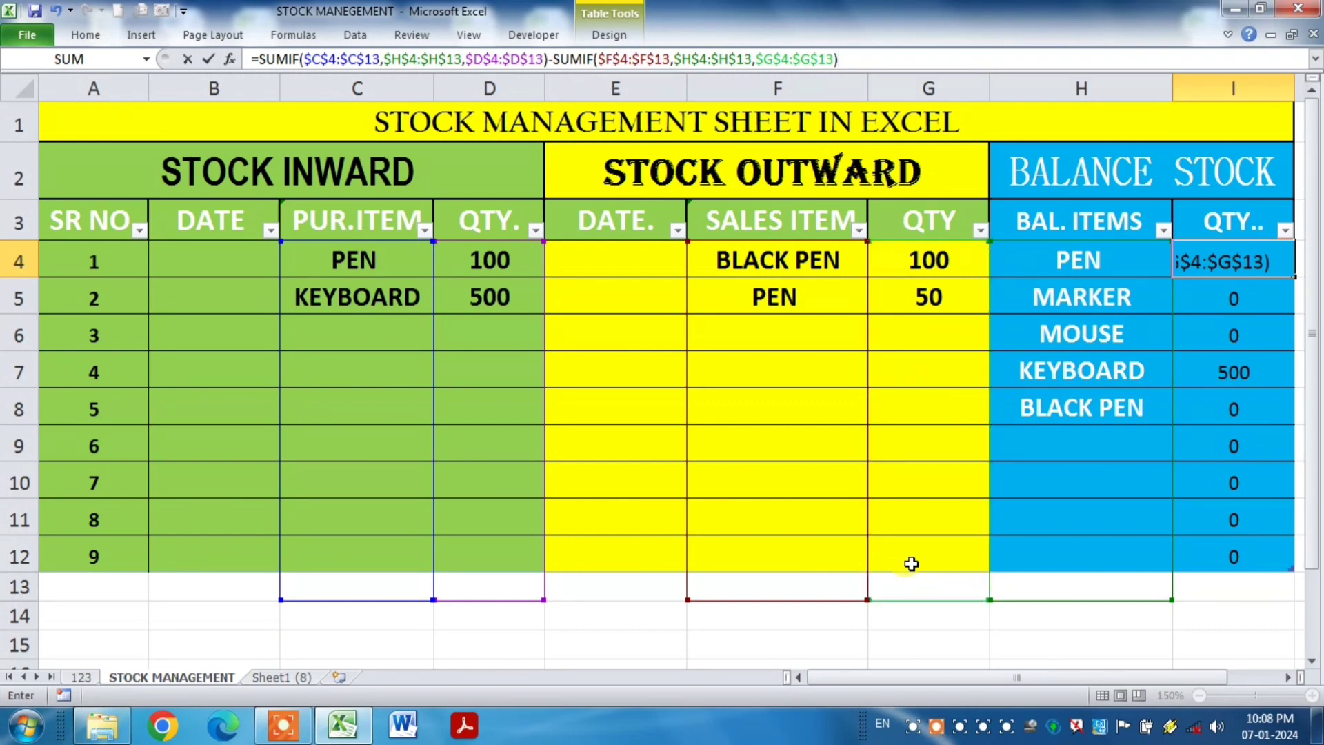
{"action": "key", "text": "Return"}
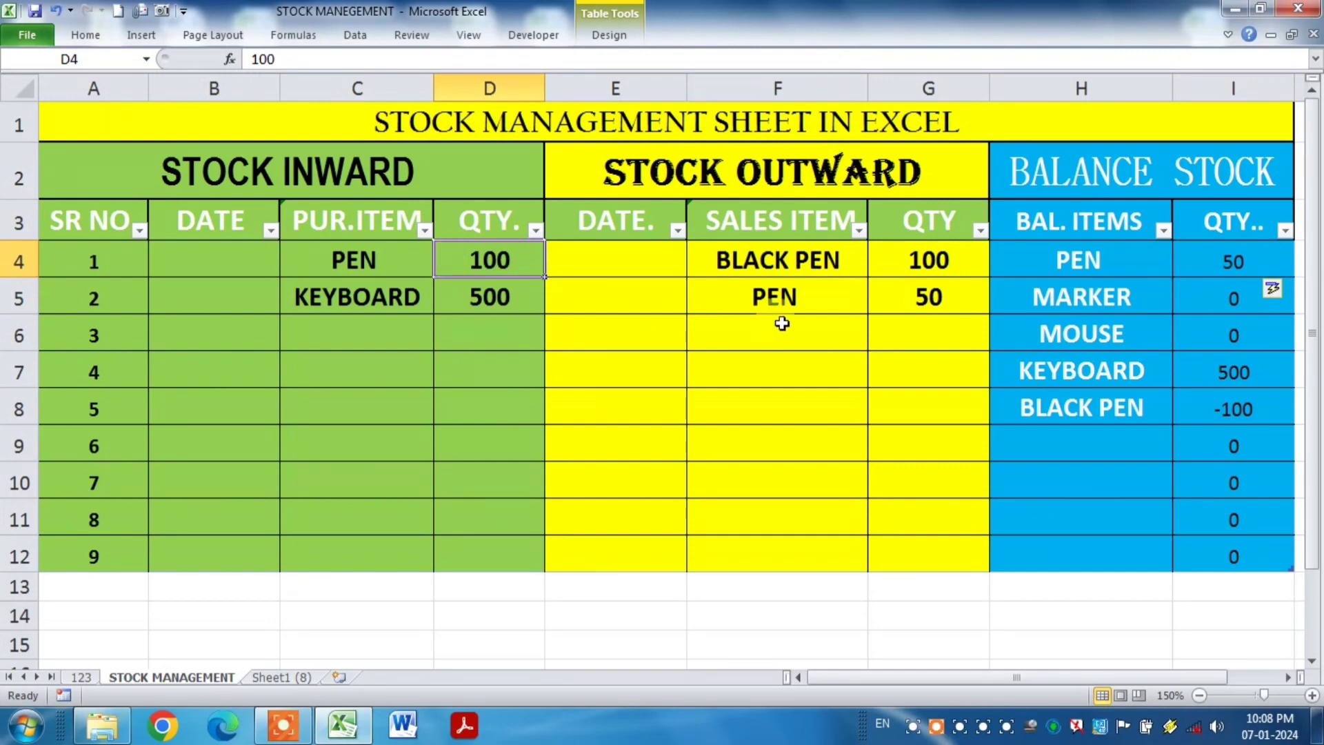
Check the PEN and BLACK PEN balances in I4 and I8 against the sales quantity in G4.
{"action": "left_click", "coordinate": [875, 295]}
{"action": "left_click", "coordinate": [1203, 262]}
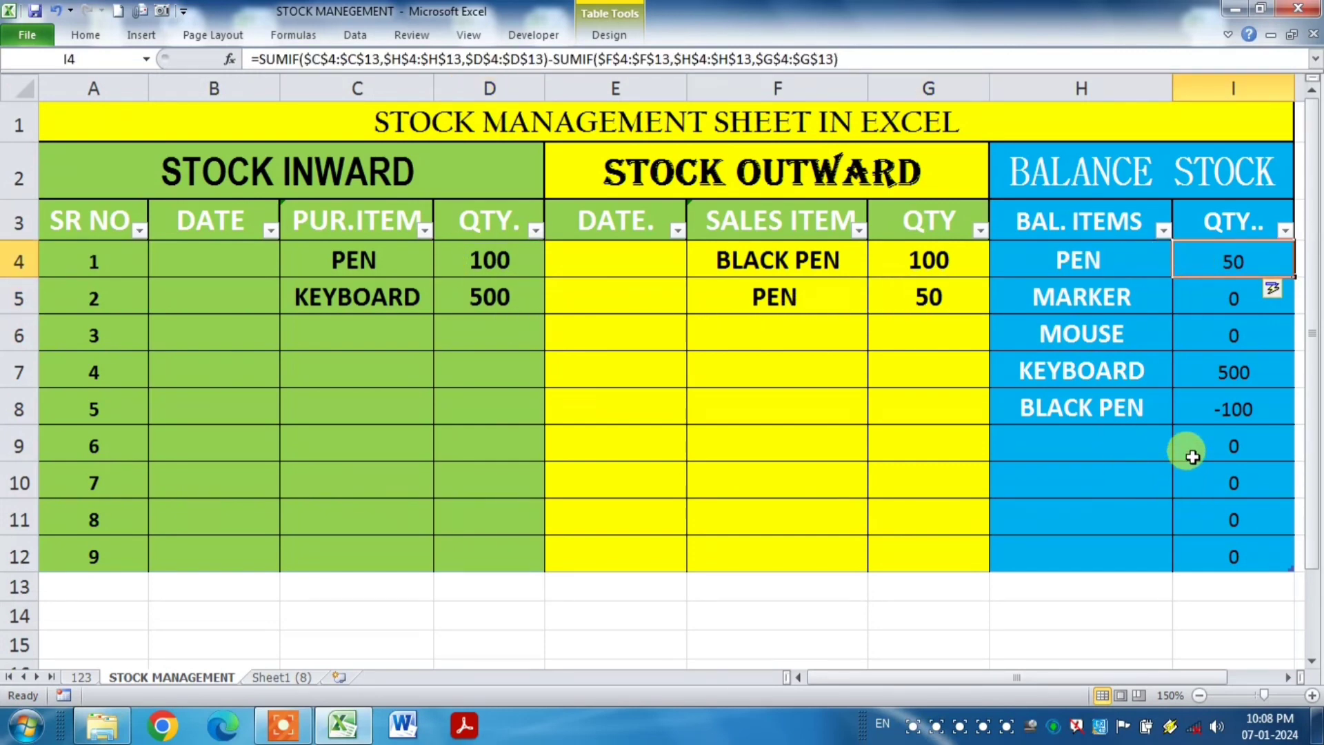
{"action": "left_click", "coordinate": [1191, 408]}
{"action": "left_click", "coordinate": [903, 259]}
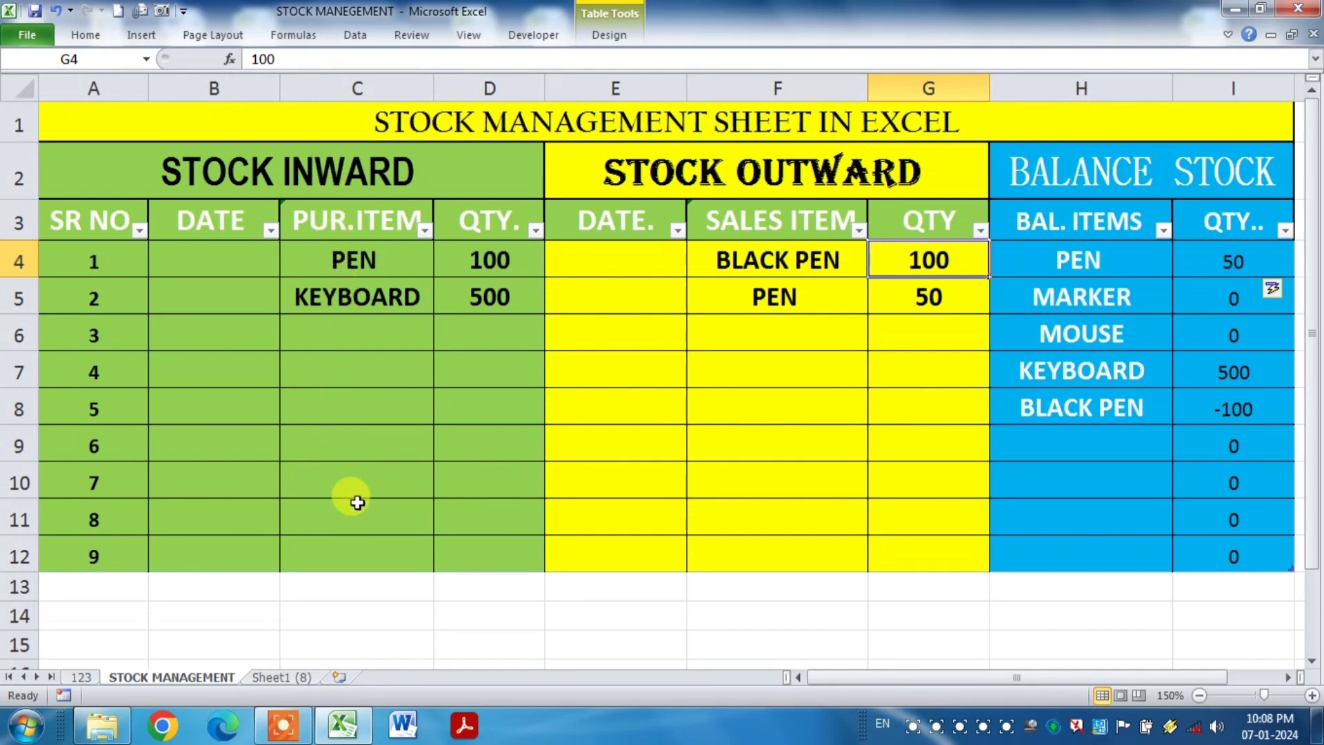
Choose BLACK PEN as the purchase item in cell C6 and enter quantity 20 in D6.
{"action": "left_click", "coordinate": [347, 304]}
{"action": "left_click", "coordinate": [422, 345]}
{"action": "left_click", "coordinate": [441, 342]}
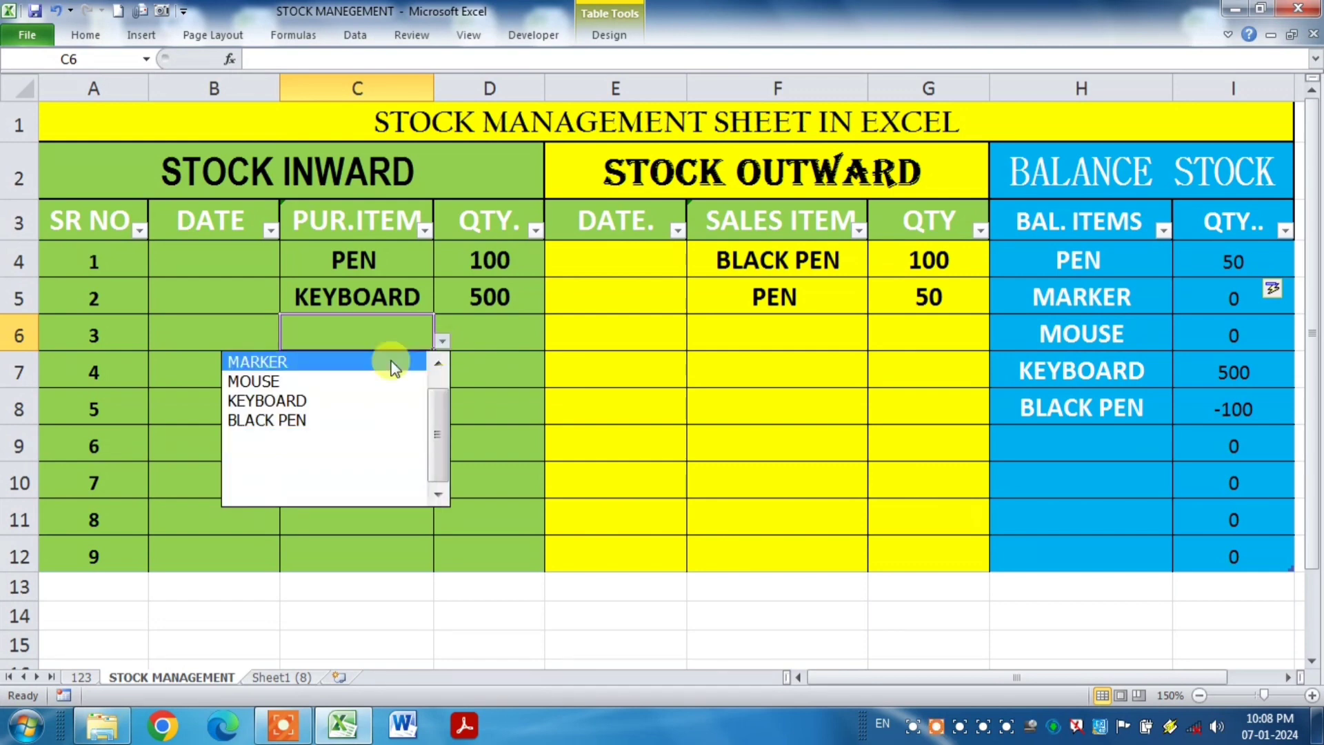
{"action": "left_click", "coordinate": [296, 417]}
{"action": "left_click", "coordinate": [470, 335]}
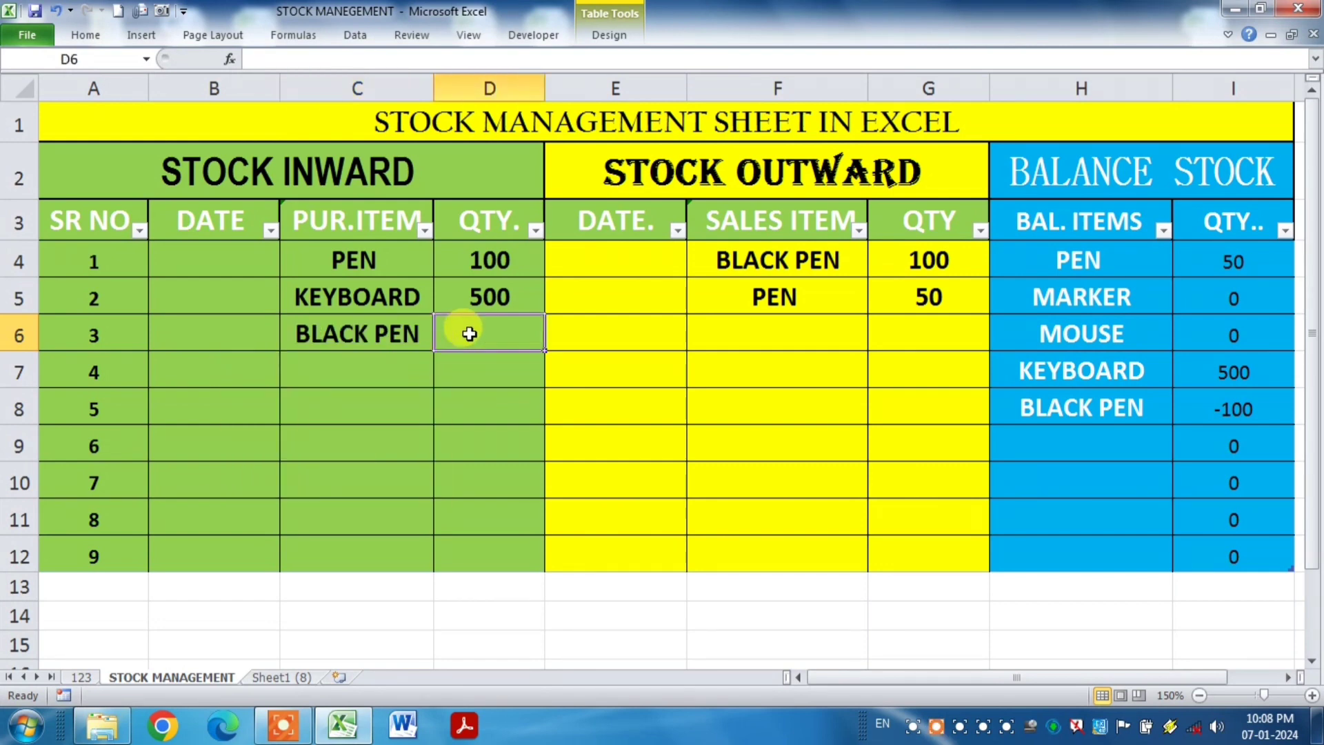
{"action": "type", "text": "20"}
{"action": "key", "text": "Return"}
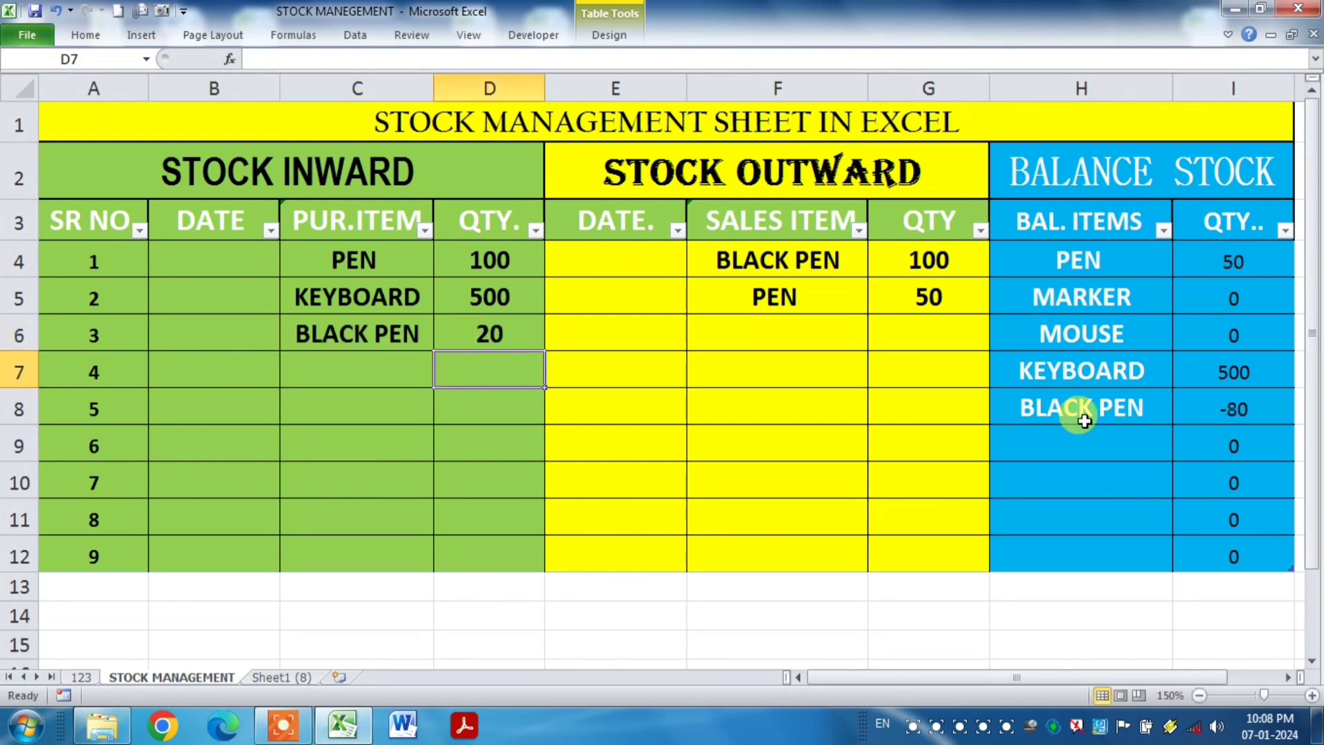
Set the BLACK PEN purchase quantity in D6 to 200 and check its balance in I8.
{"action": "left_click", "coordinate": [483, 335]}
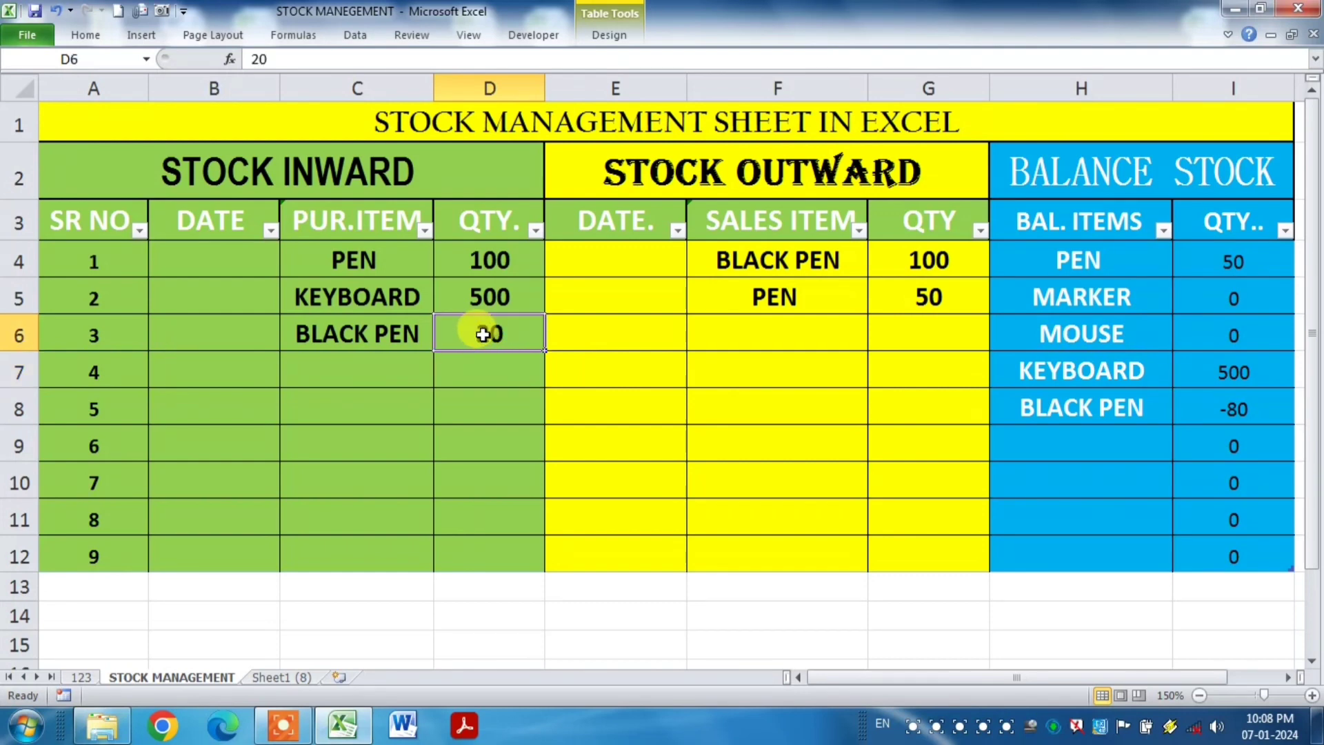
{"action": "double_click", "coordinate": [483, 334]}
{"action": "type", "text": "0"}
{"action": "key", "text": "Return"}
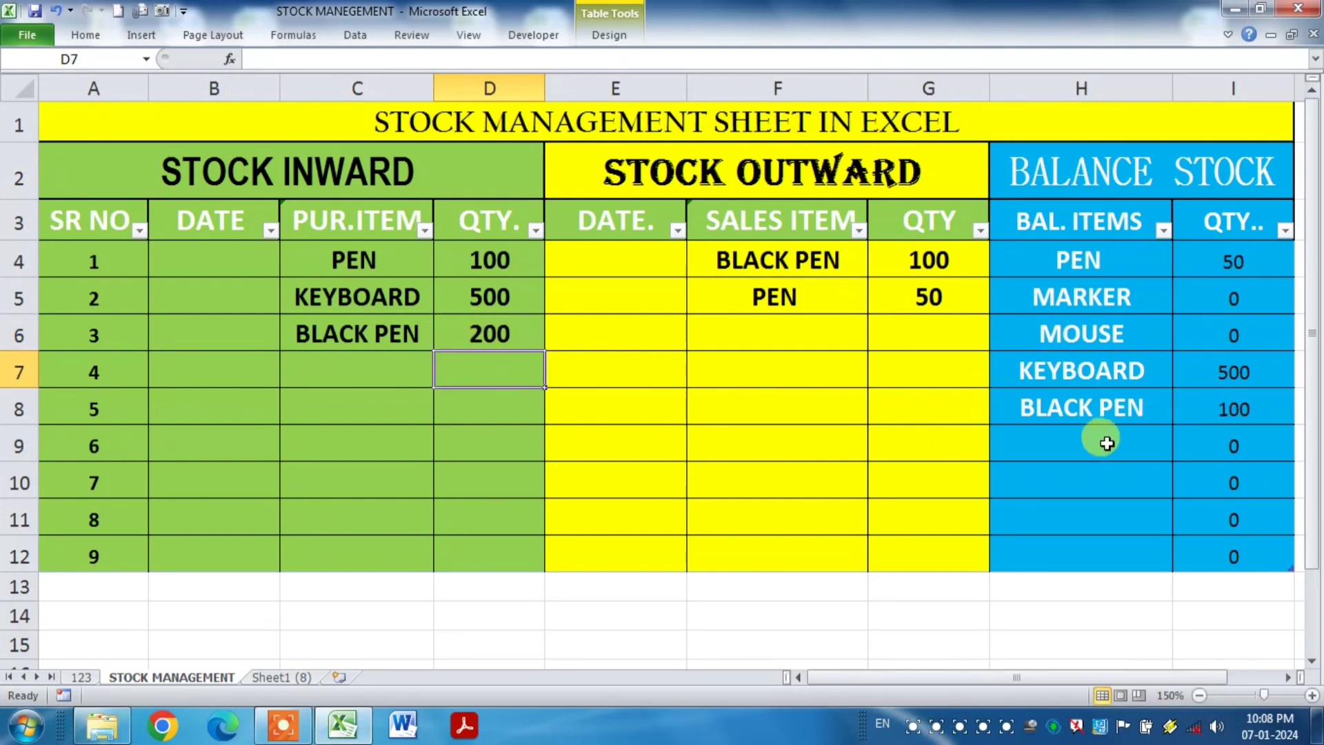
{"action": "left_click", "coordinate": [1195, 412]}
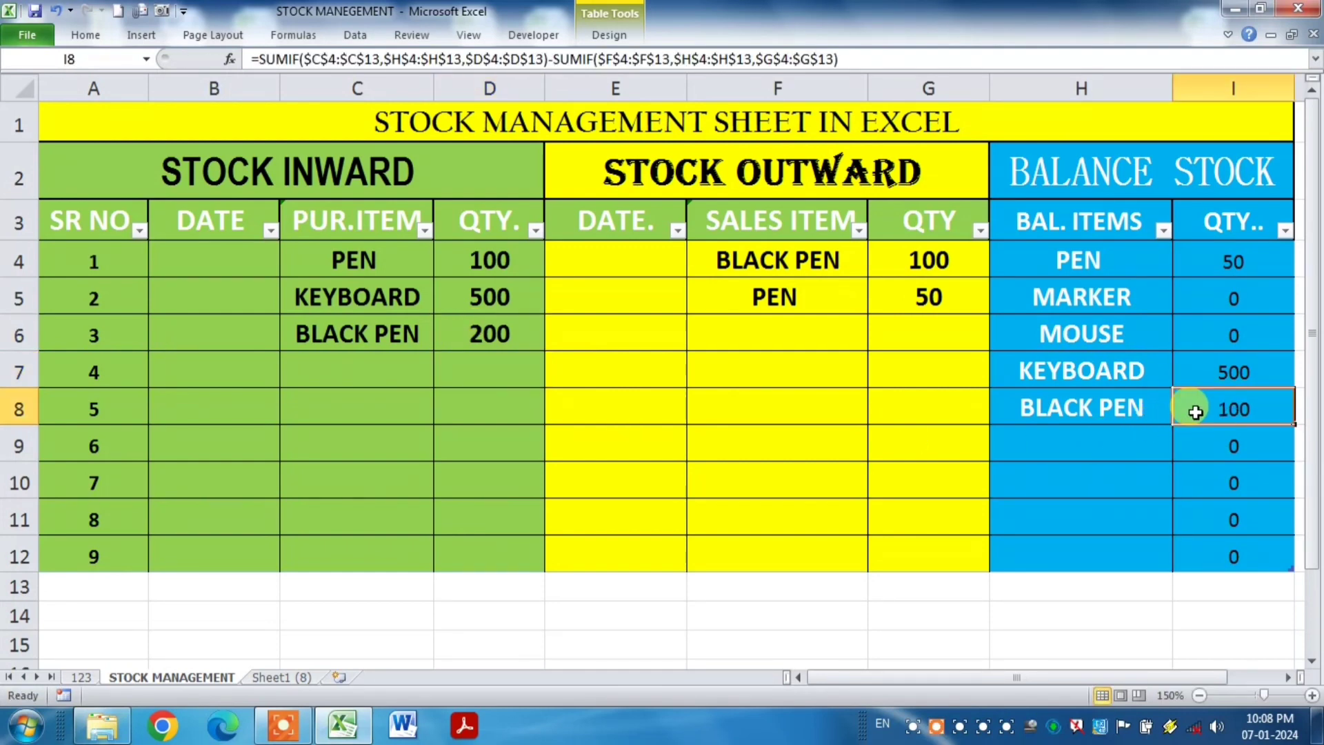
Set the BLACK PEN sales quantity in G4 to 300 and check its balance in I8.
{"action": "left_click", "coordinate": [893, 263]}
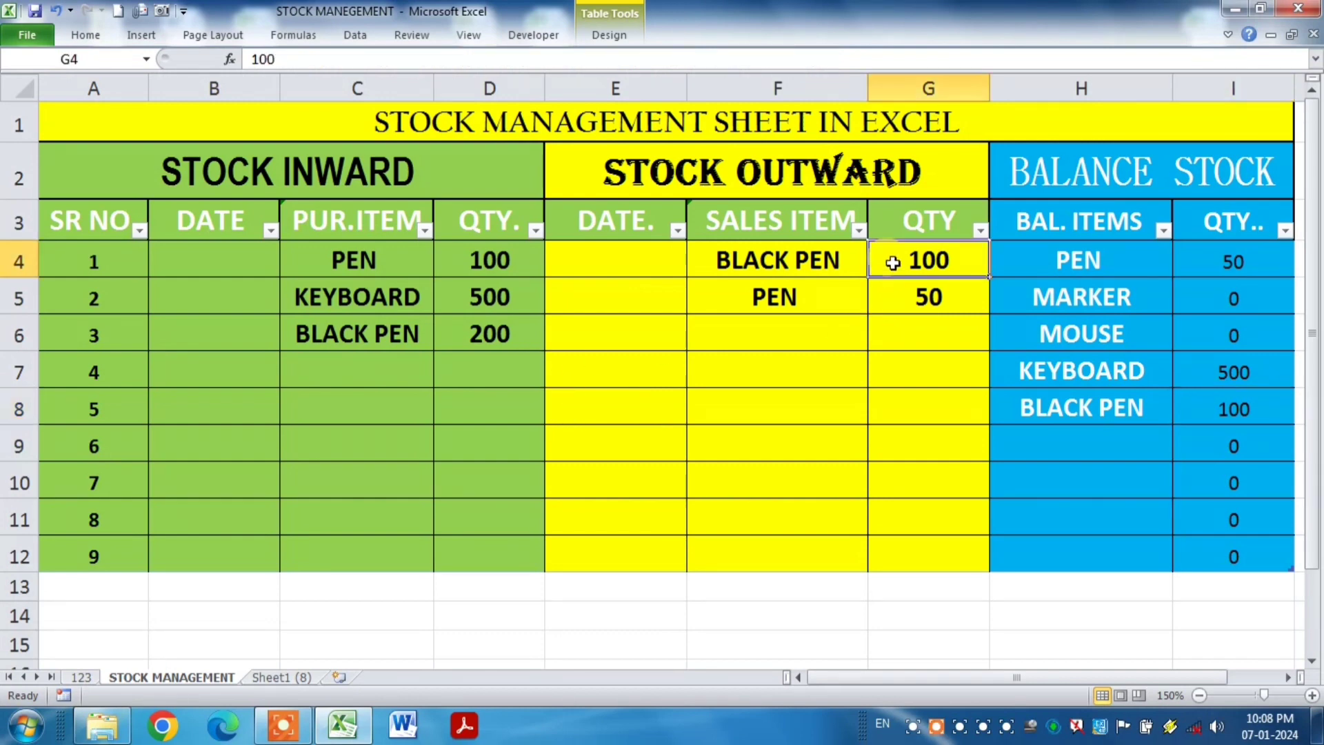
{"action": "type", "text": "300"}
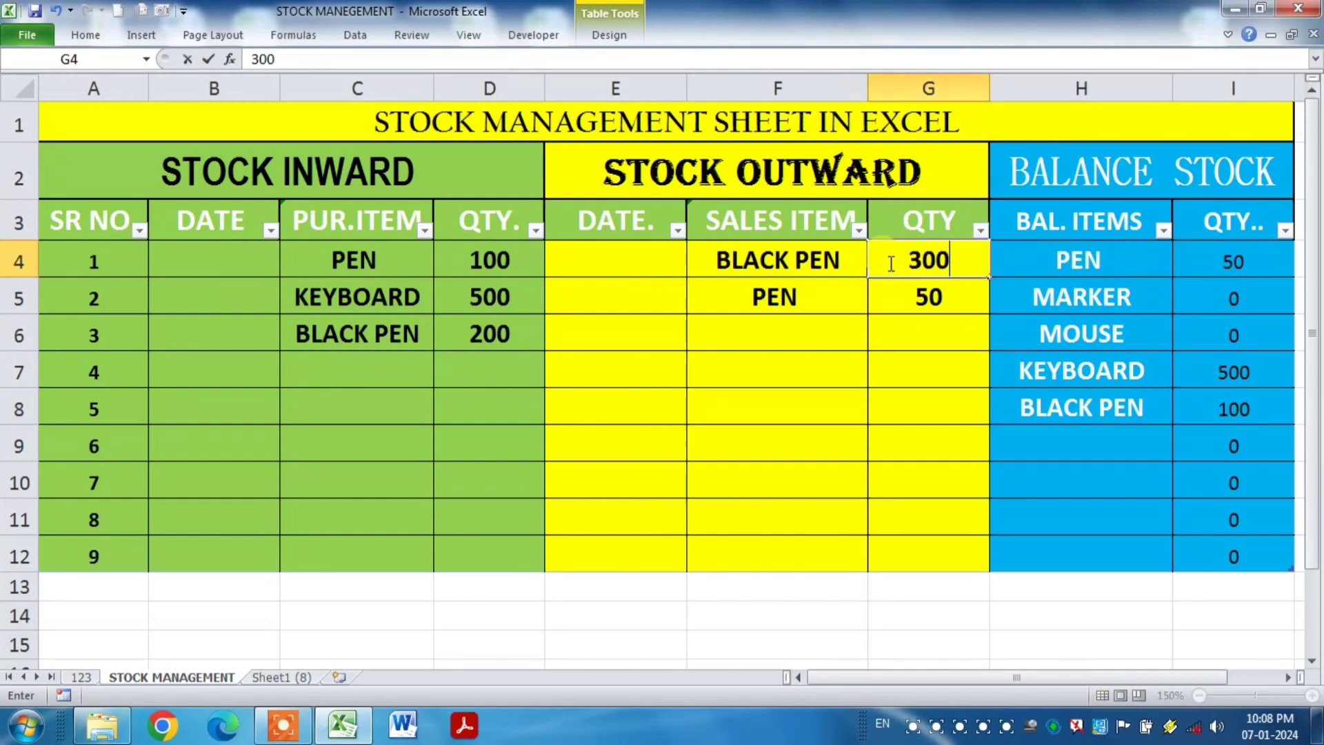
{"action": "key", "text": "Return"}
{"action": "left_click", "coordinate": [1208, 416]}
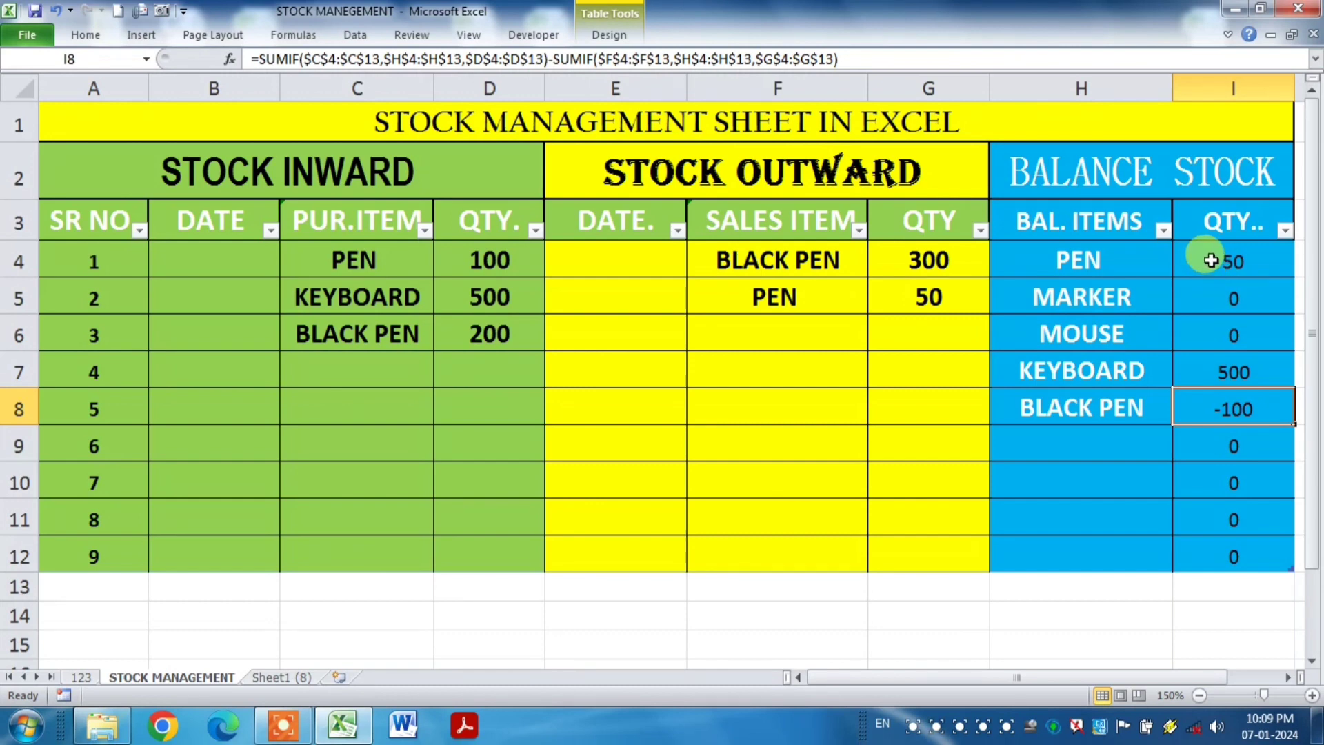
Start a conditional formatting rule on I4:I13 for cells whose value is less than or equal to -1.
{"action": "left_click_drag", "start_coordinate": [1206, 259], "coordinate": [1237, 573]}
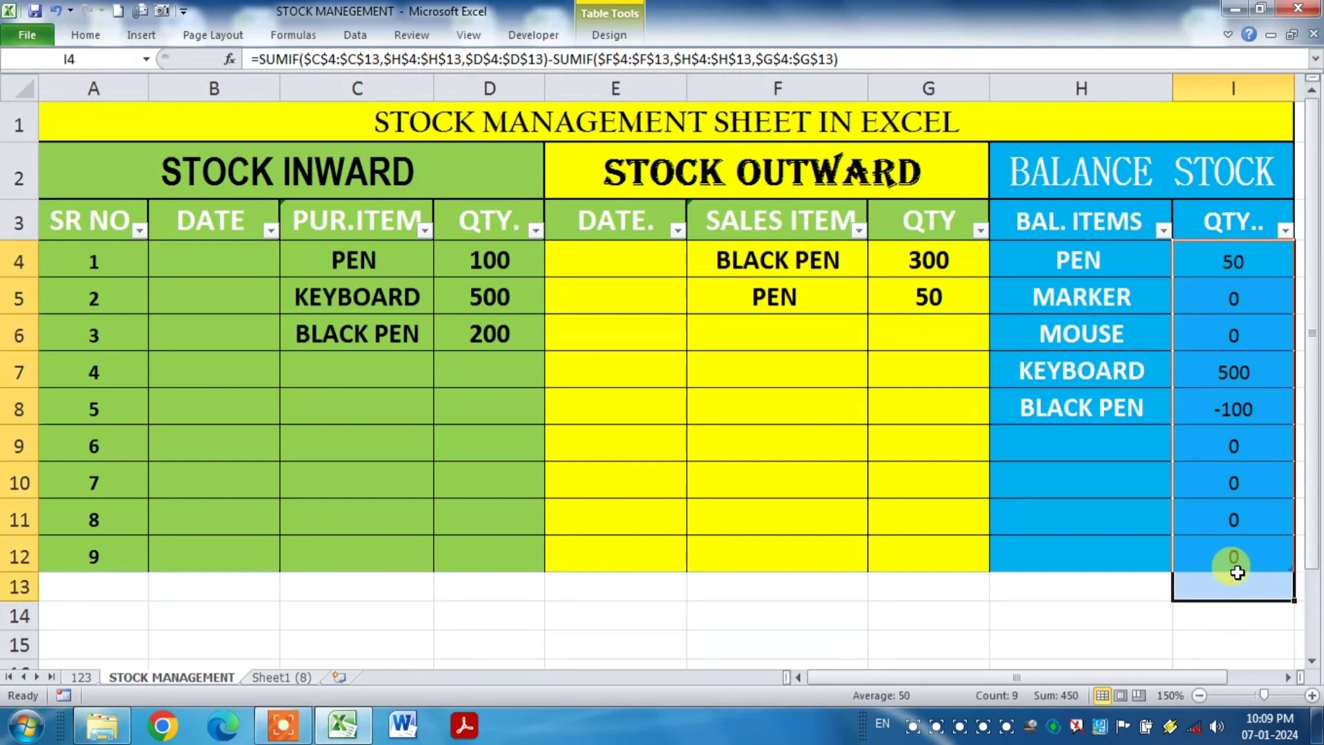
{"action": "left_click", "coordinate": [90, 40]}
{"action": "left_click", "coordinate": [772, 95]}
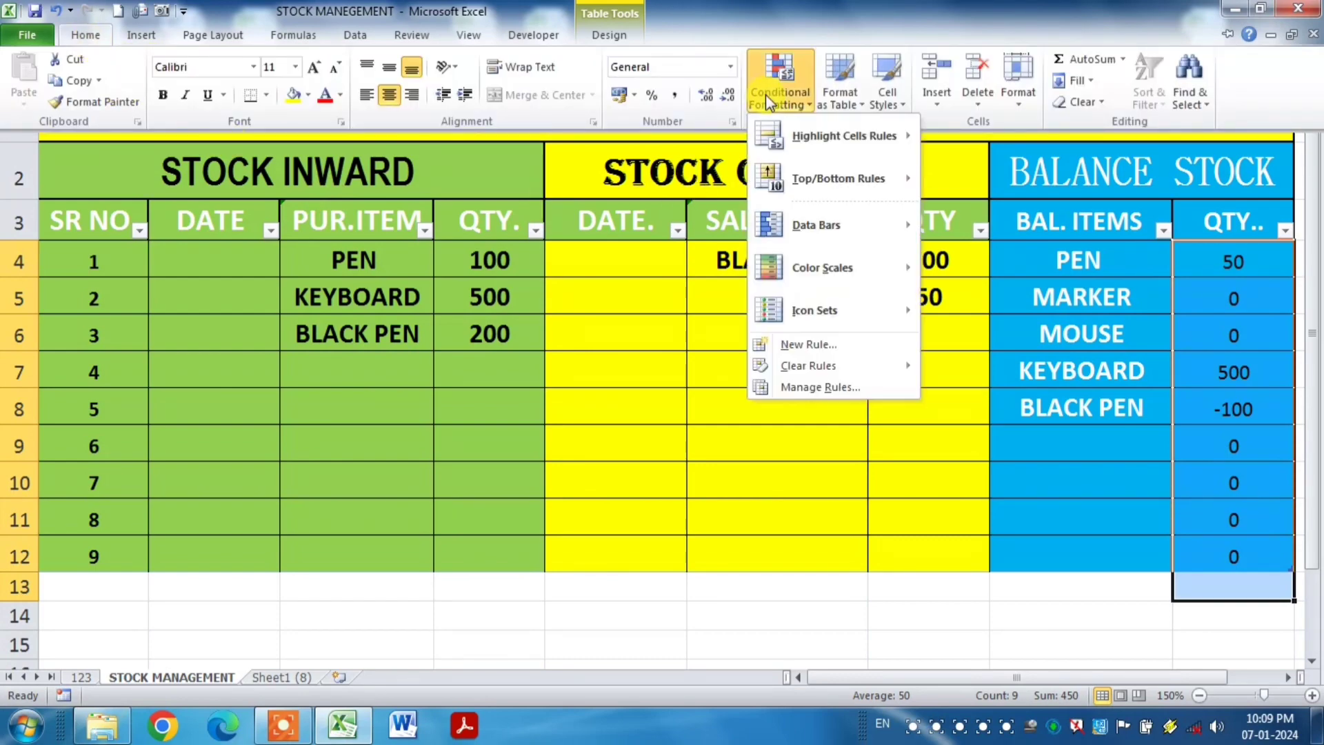
{"action": "left_click", "coordinate": [803, 343]}
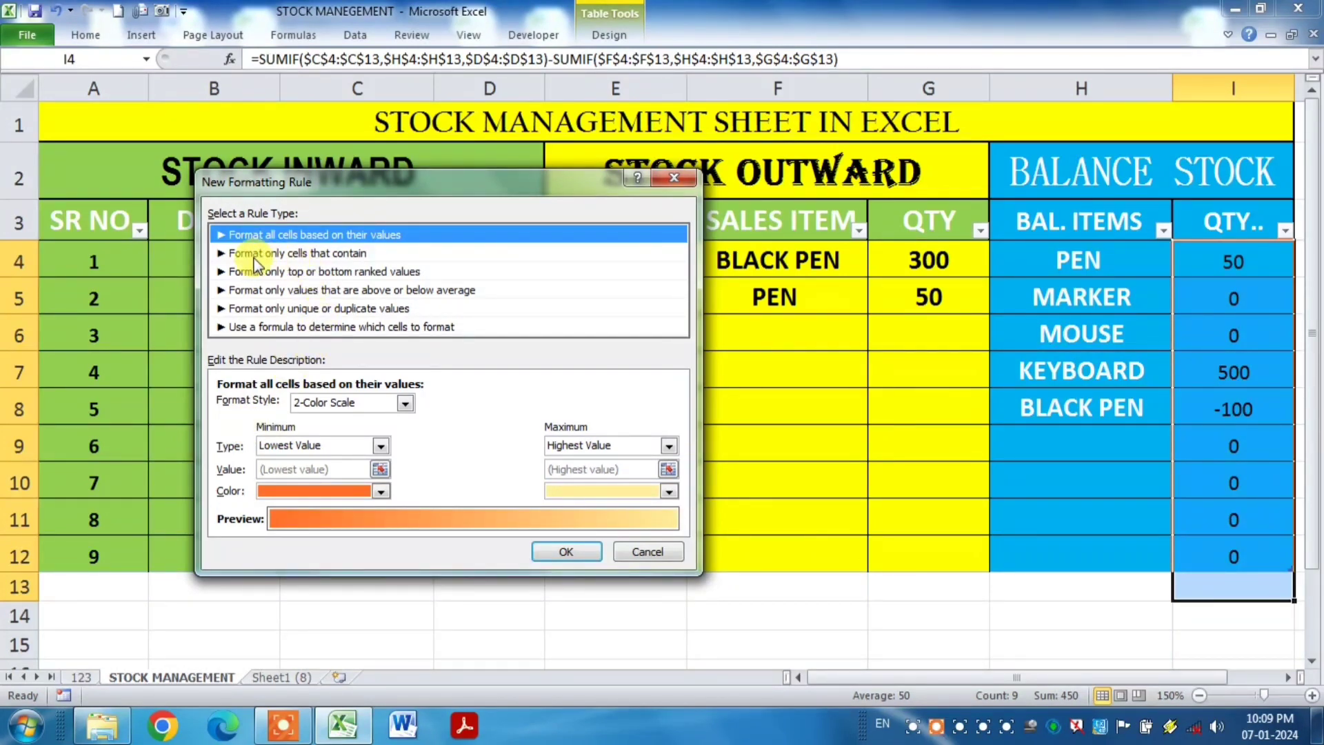
{"action": "left_click", "coordinate": [320, 253]}
{"action": "left_click", "coordinate": [461, 406]}
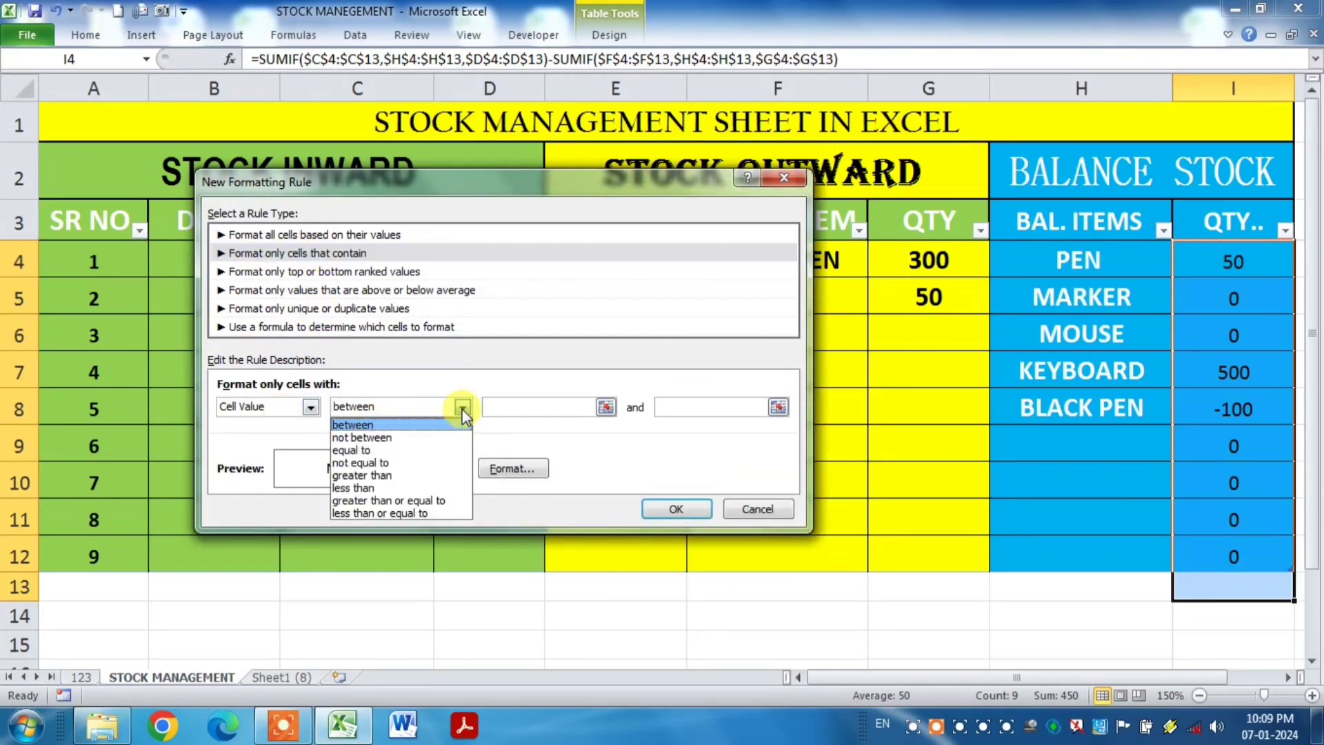
{"action": "left_click", "coordinate": [425, 514]}
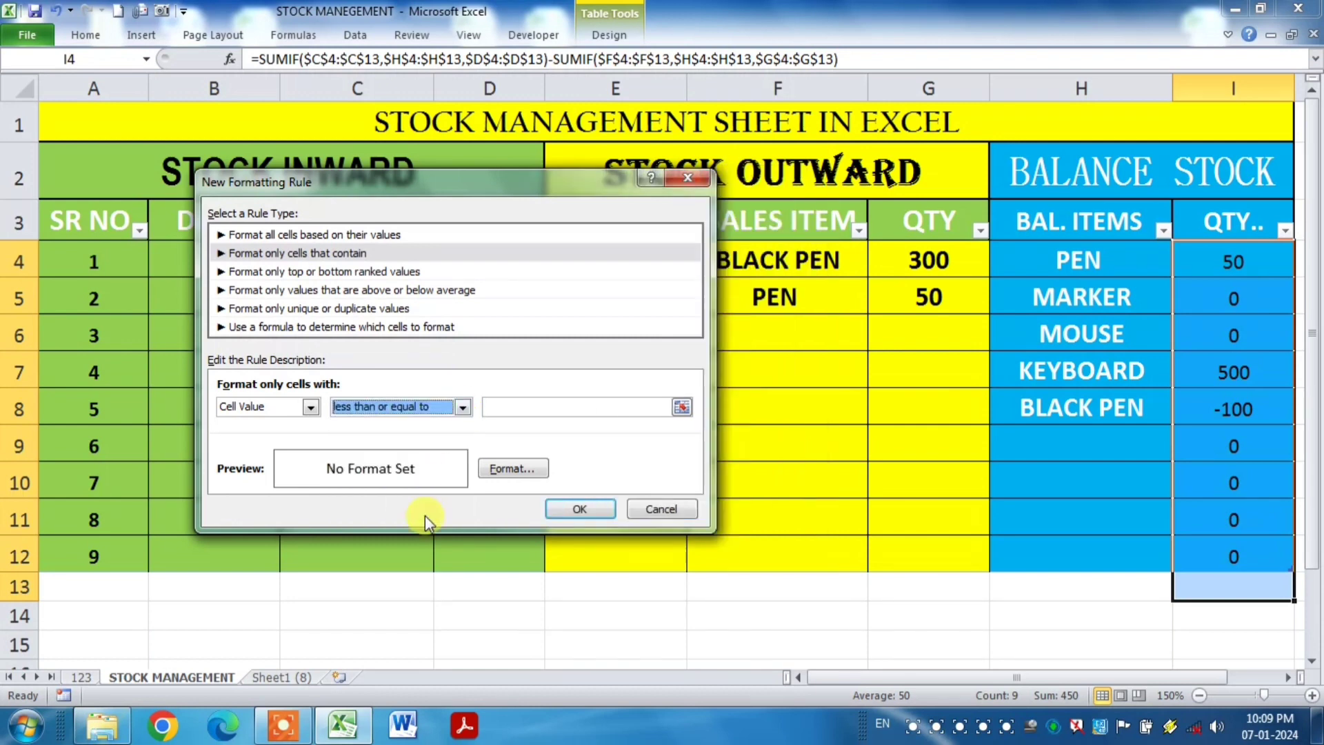
{"action": "left_click", "coordinate": [521, 409]}
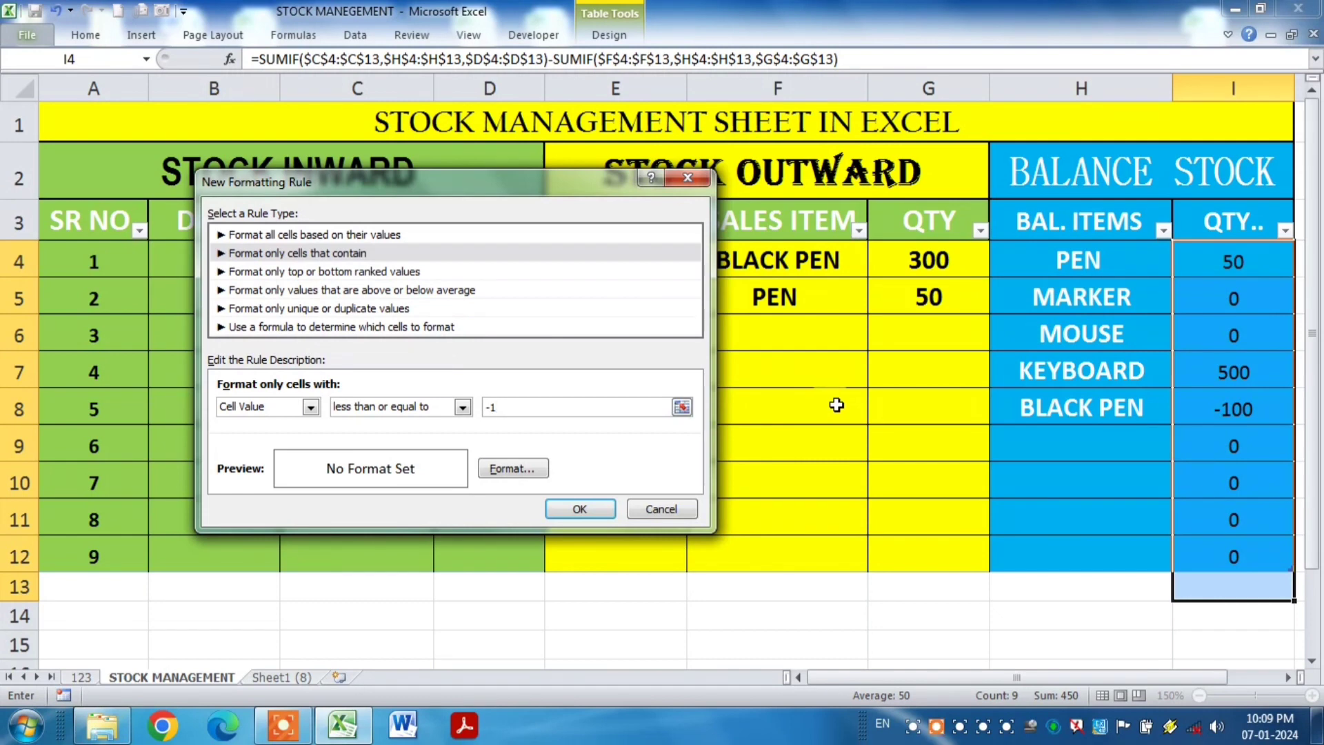
Give the rule's matching cells a red fill and apply the rule to the balance quantities.
{"action": "left_click", "coordinate": [486, 472]}
{"action": "left_click", "coordinate": [390, 166]}
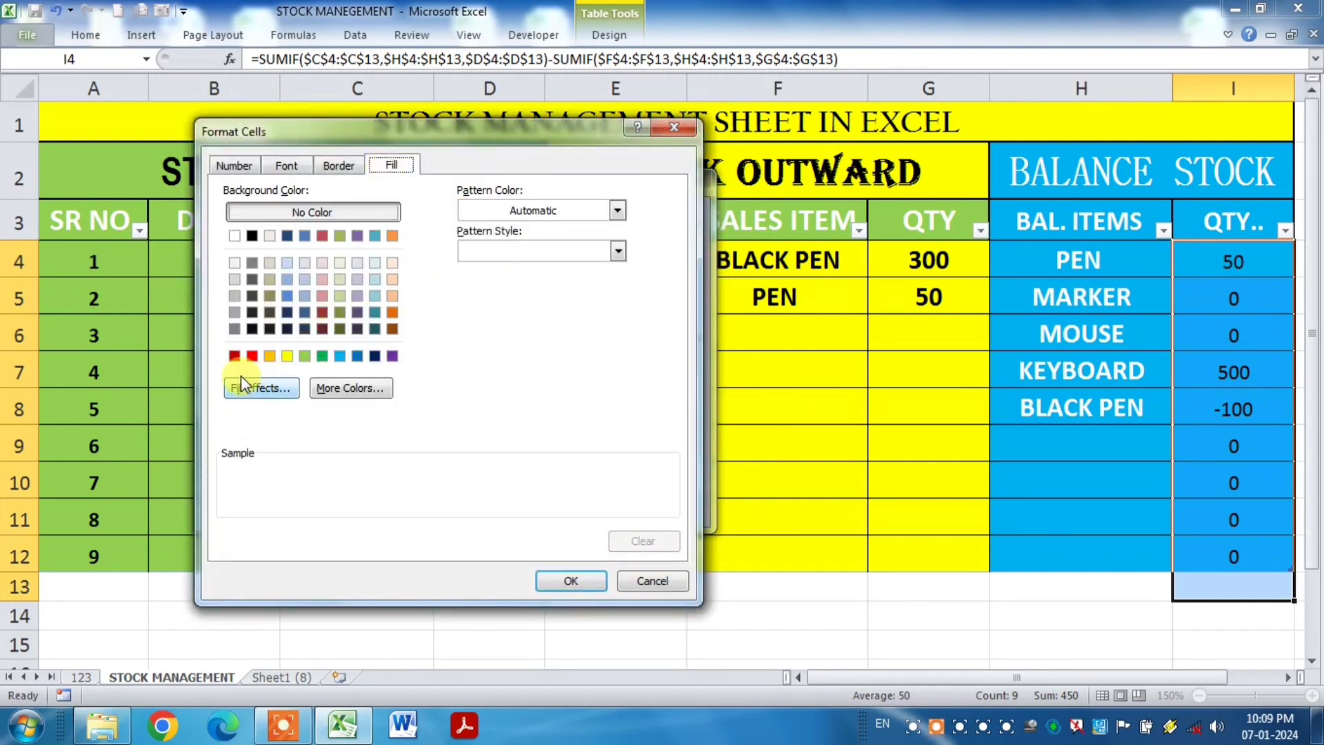
{"action": "left_click", "coordinate": [252, 355]}
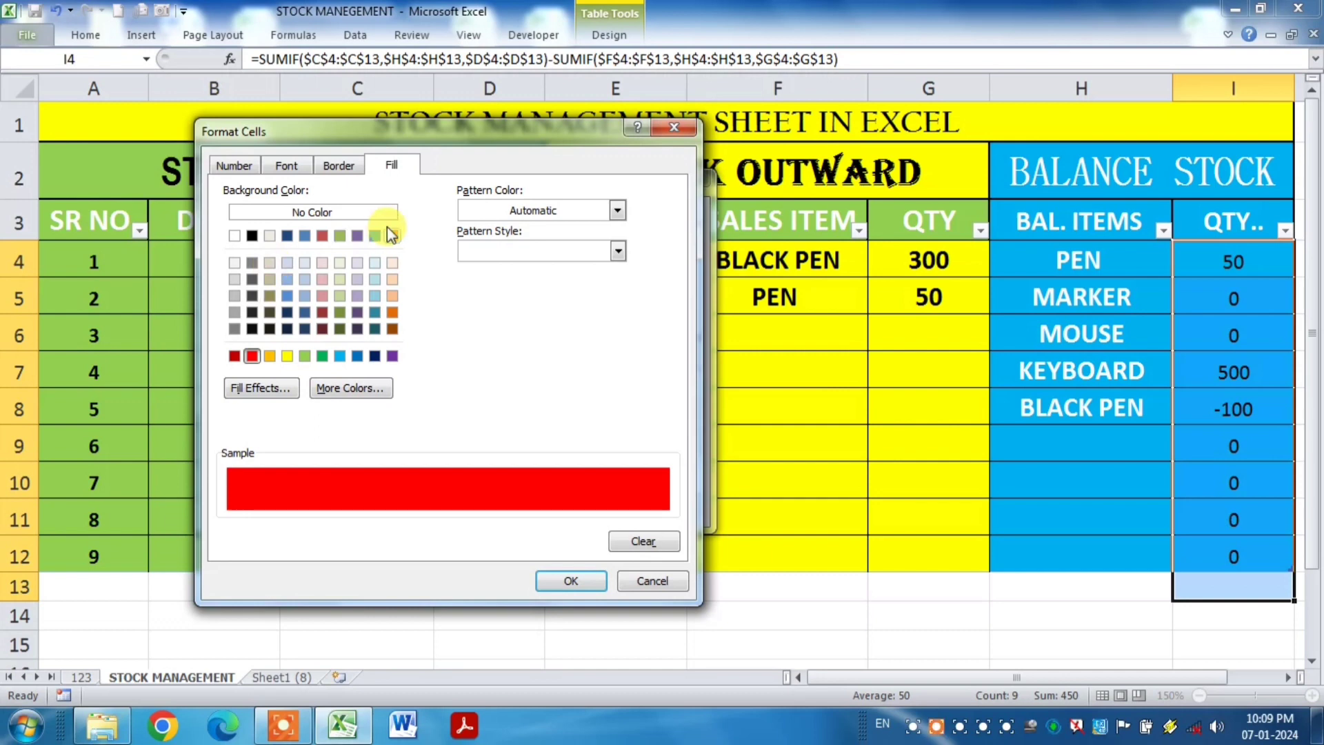
{"action": "left_click", "coordinate": [570, 580]}
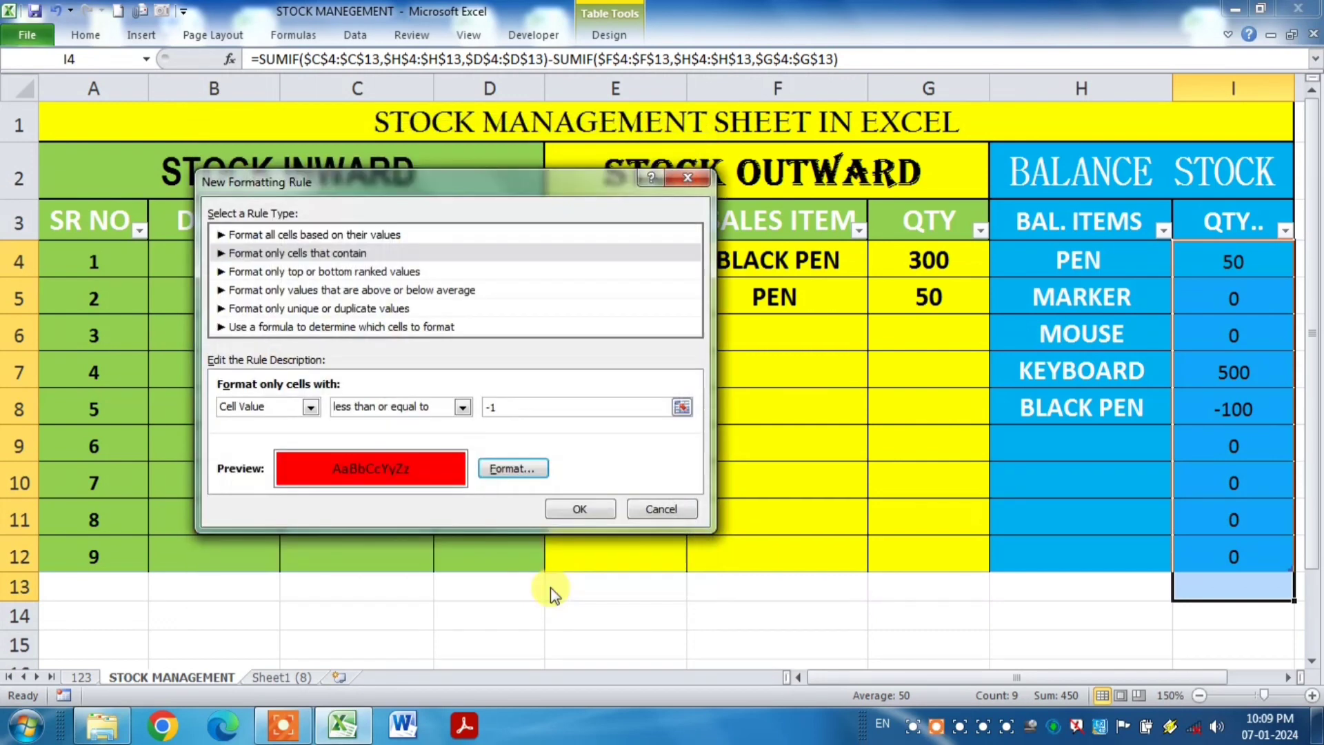
{"action": "left_click", "coordinate": [582, 508]}
{"action": "left_click", "coordinate": [827, 504]}
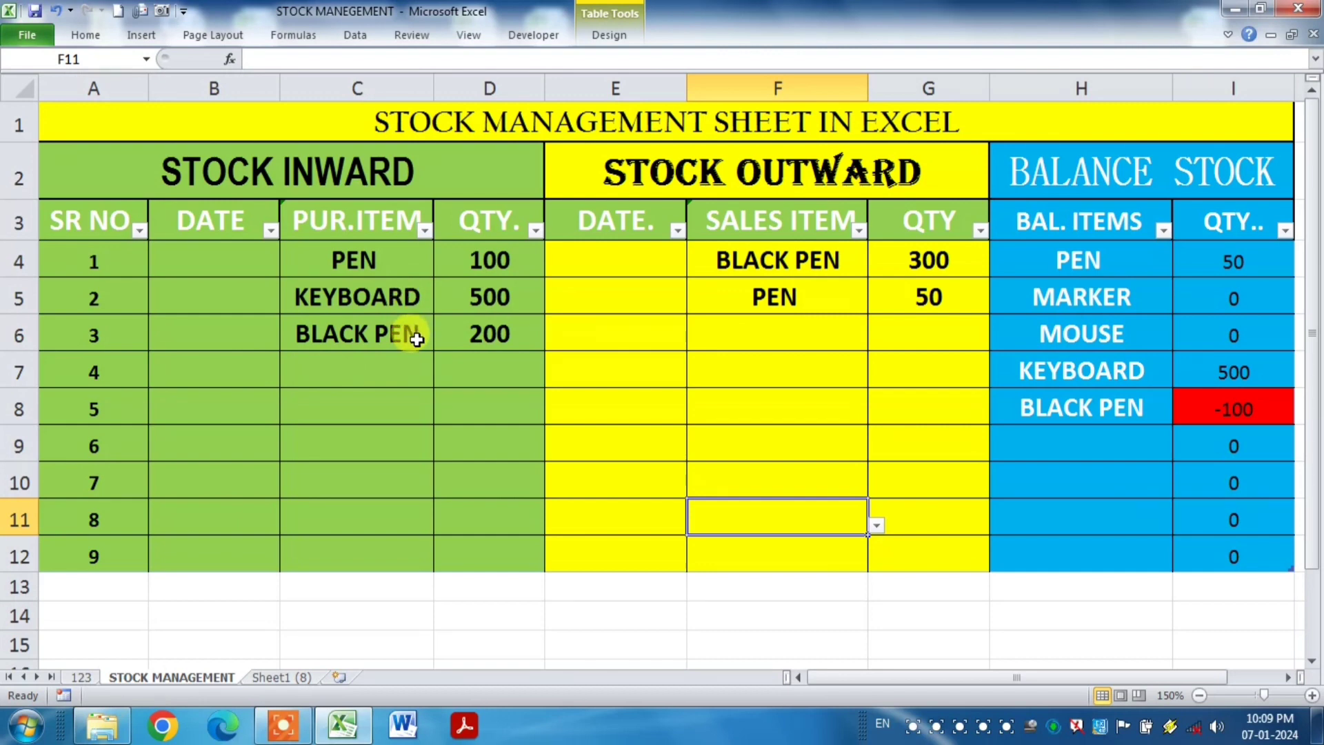
Choose MOUSE as the purchase item in C7, enter quantity 500 in D7, and check its balance in I6.
{"action": "left_click", "coordinate": [372, 365]}
{"action": "left_click", "coordinate": [442, 380]}
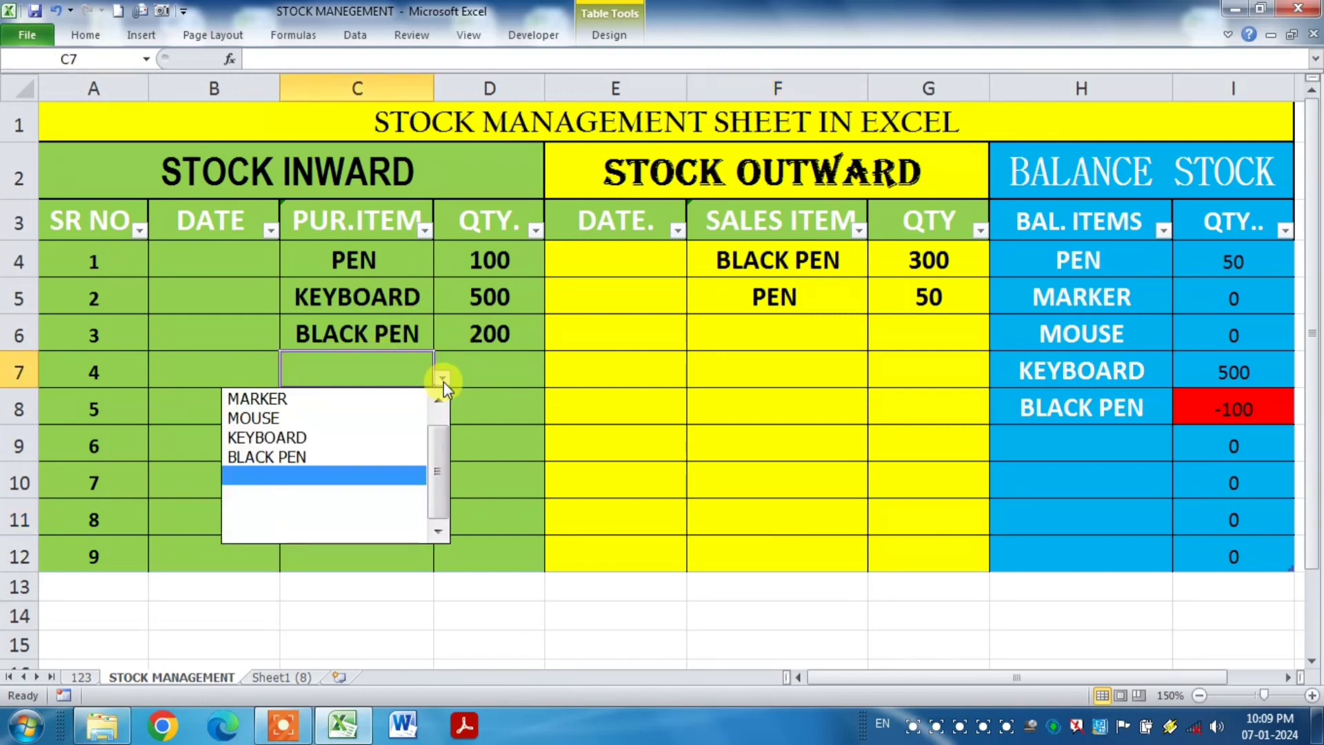
{"action": "left_click", "coordinate": [306, 419]}
{"action": "left_click", "coordinate": [471, 376]}
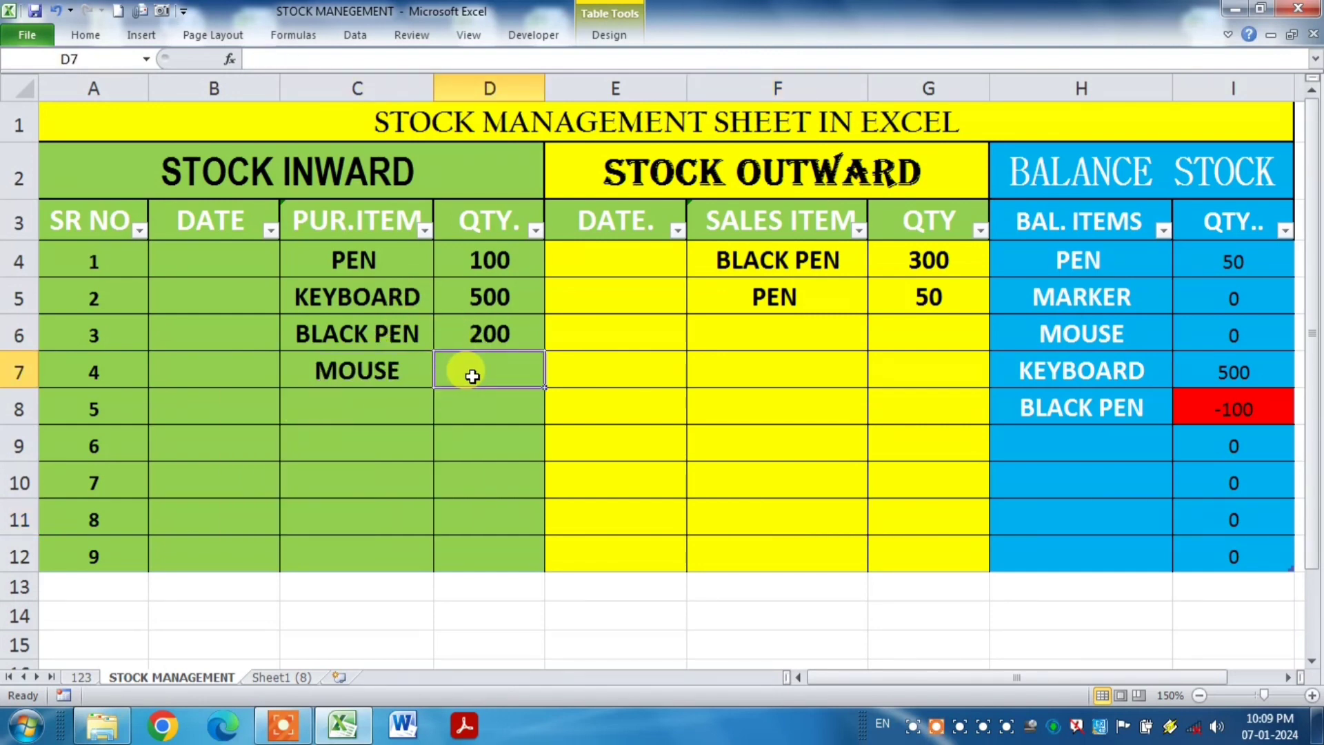
{"action": "type", "text": "500"}
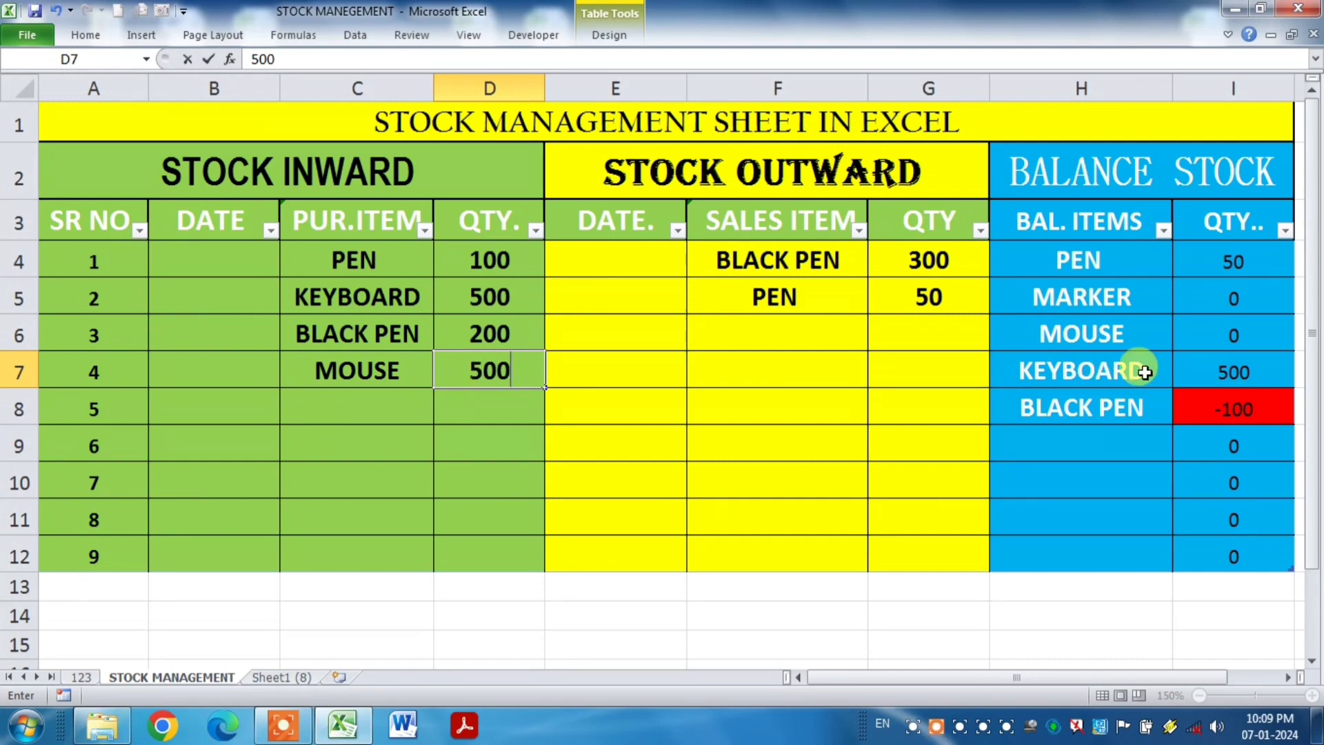
{"action": "key", "text": "Return"}
{"action": "left_click", "coordinate": [1215, 342]}
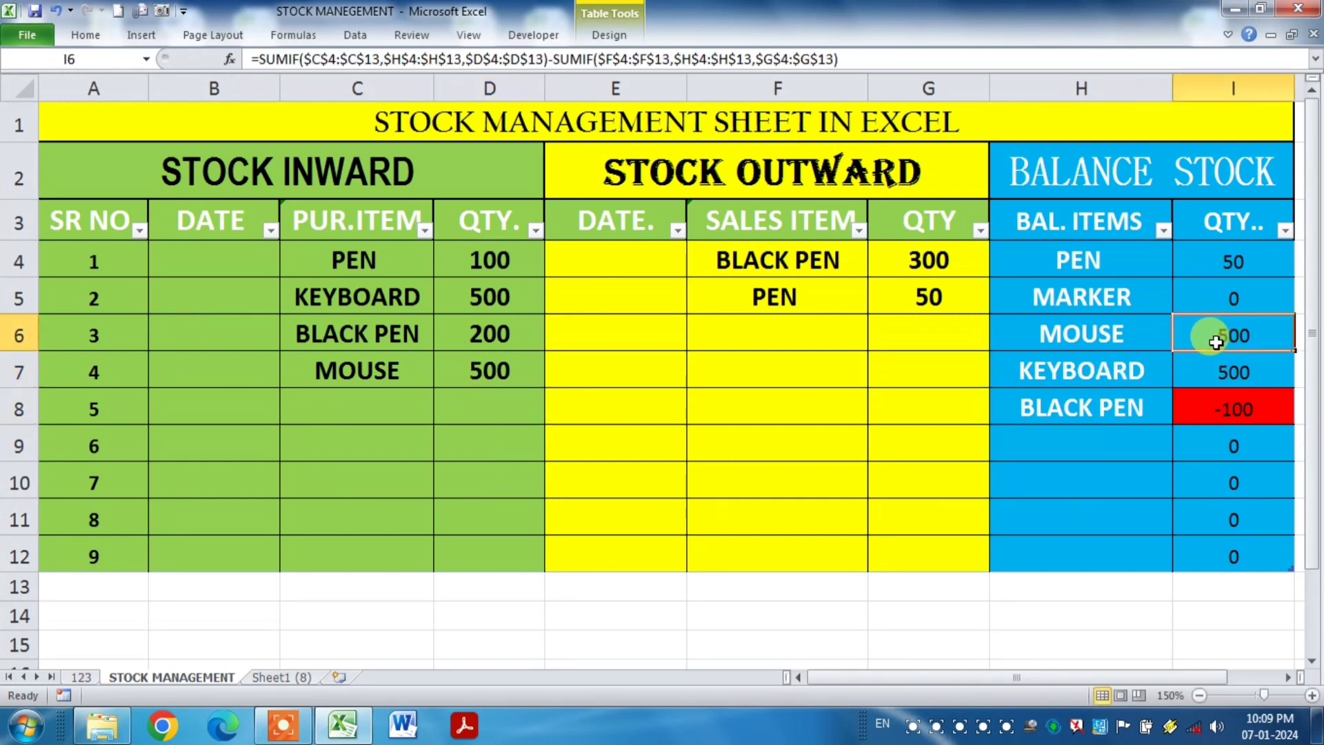
Choose MOUSE as the sales item in cell F6 and enter quantity 400 in G6.
{"action": "left_click", "coordinate": [800, 333]}
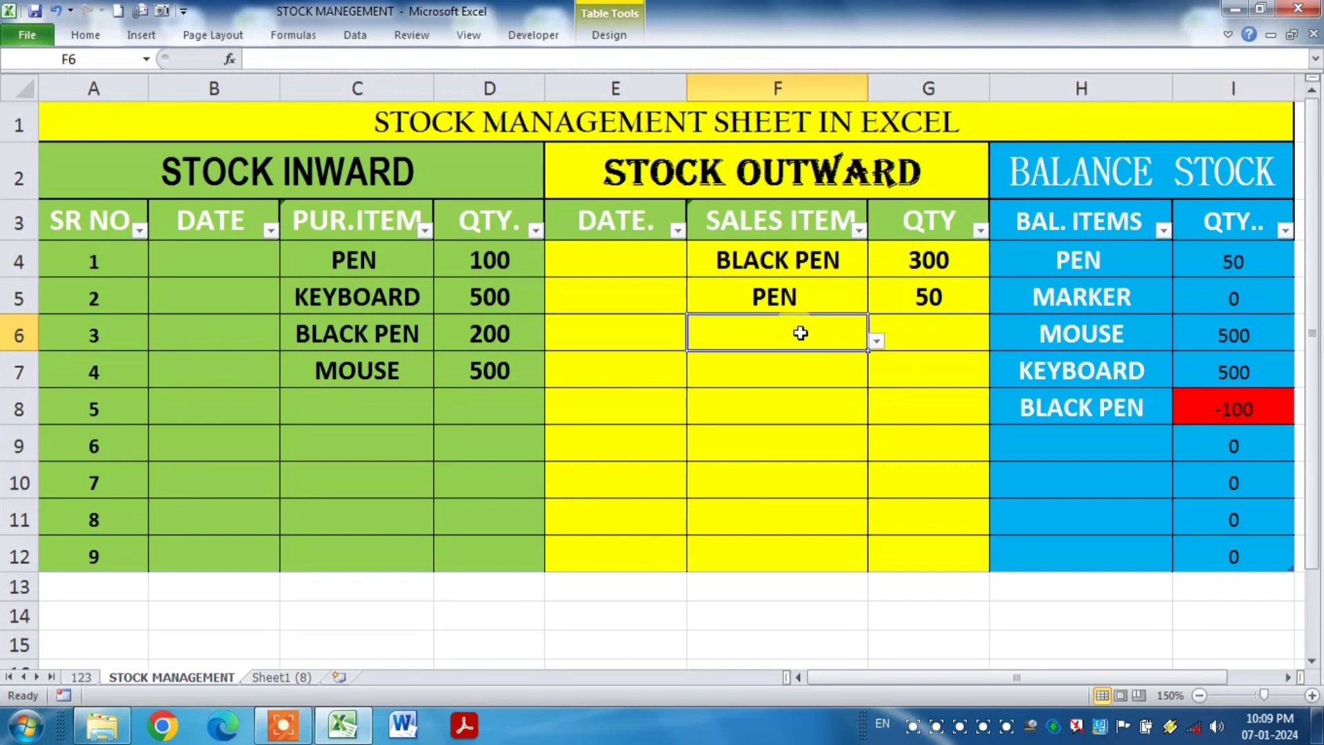
{"action": "left_click", "coordinate": [873, 343]}
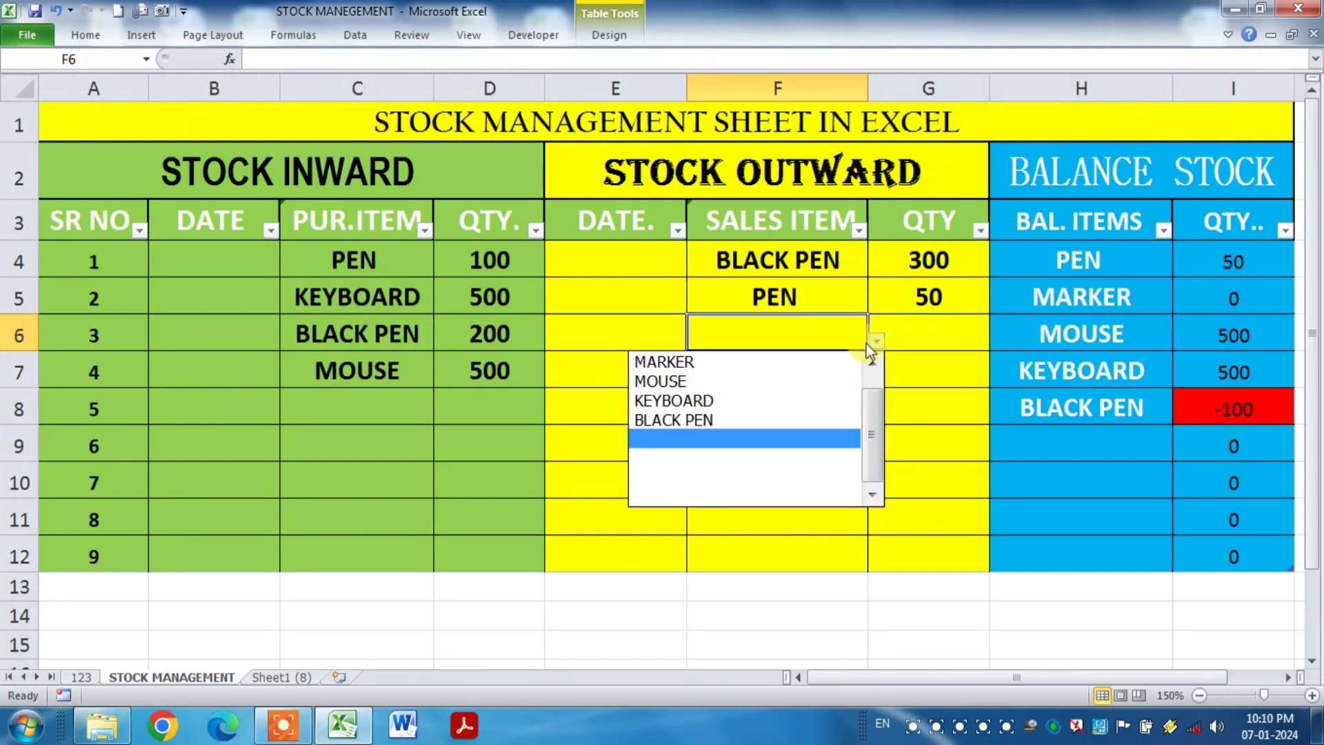
{"action": "left_click", "coordinate": [697, 382]}
{"action": "left_click", "coordinate": [905, 339]}
{"action": "type", "text": "400"}
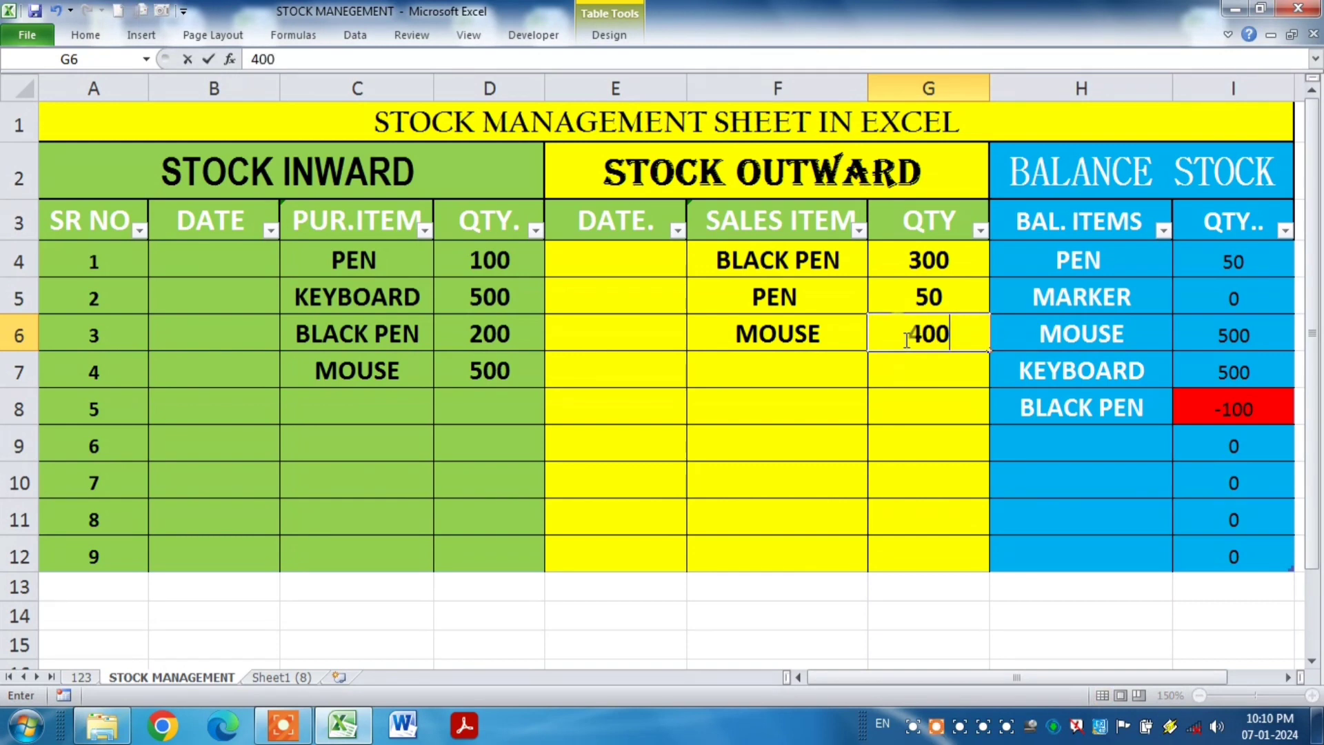
{"action": "key", "text": "Return"}
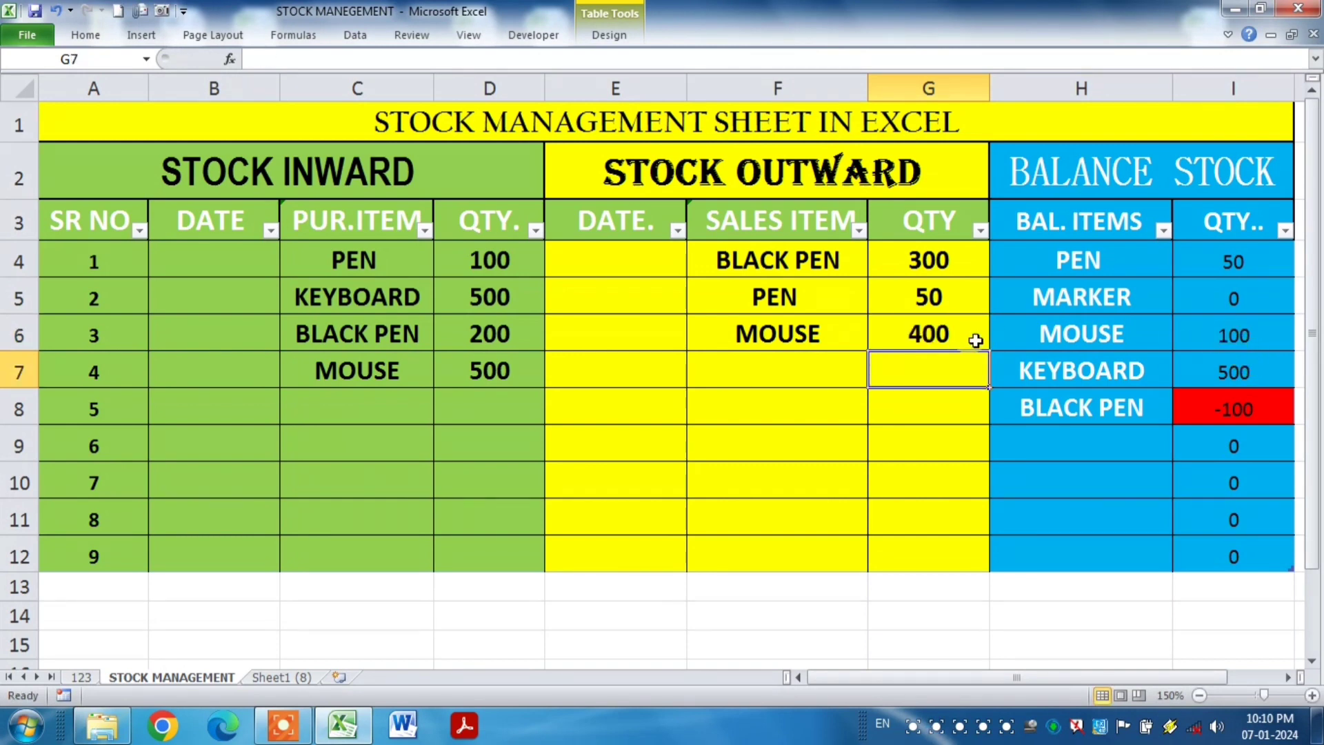
Set the MOUSE sales quantity in G6 to 600 and check its balance in I6.
{"action": "left_click", "coordinate": [946, 334]}
{"action": "type", "text": "600"}
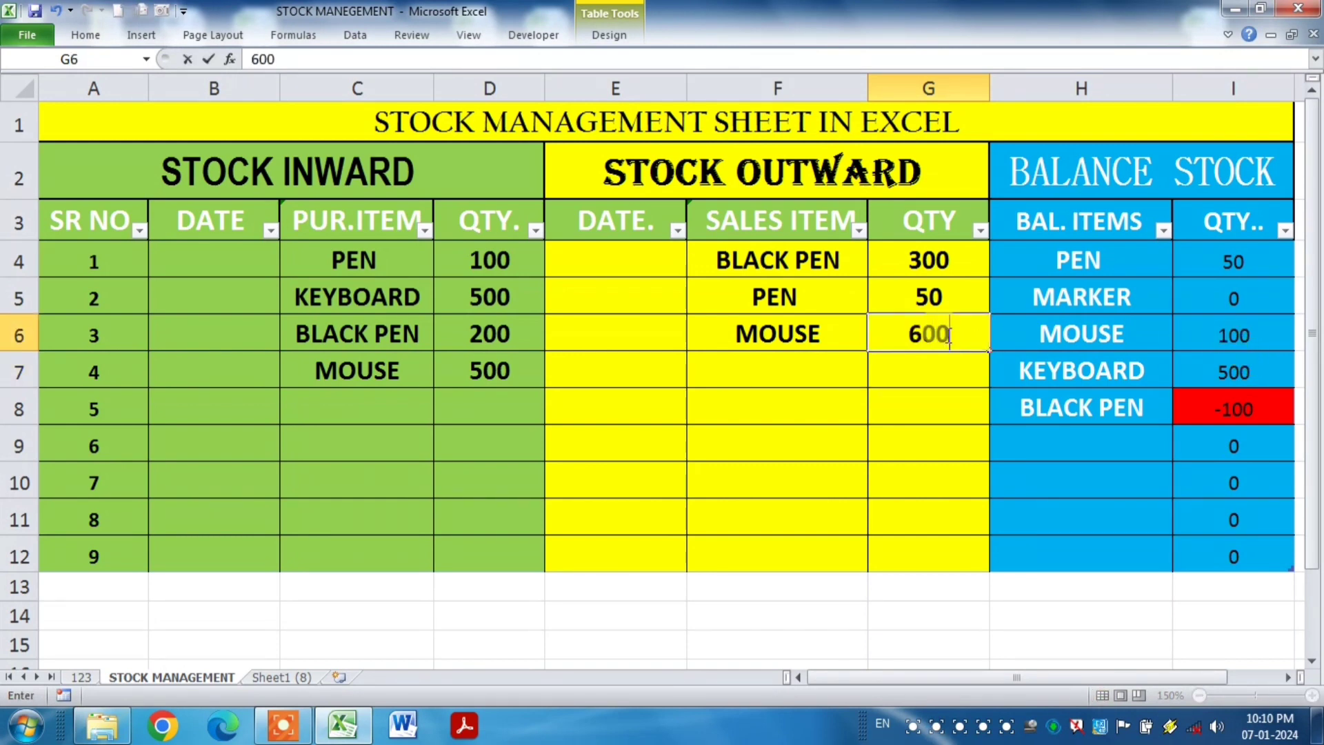
{"action": "key", "text": "Return"}
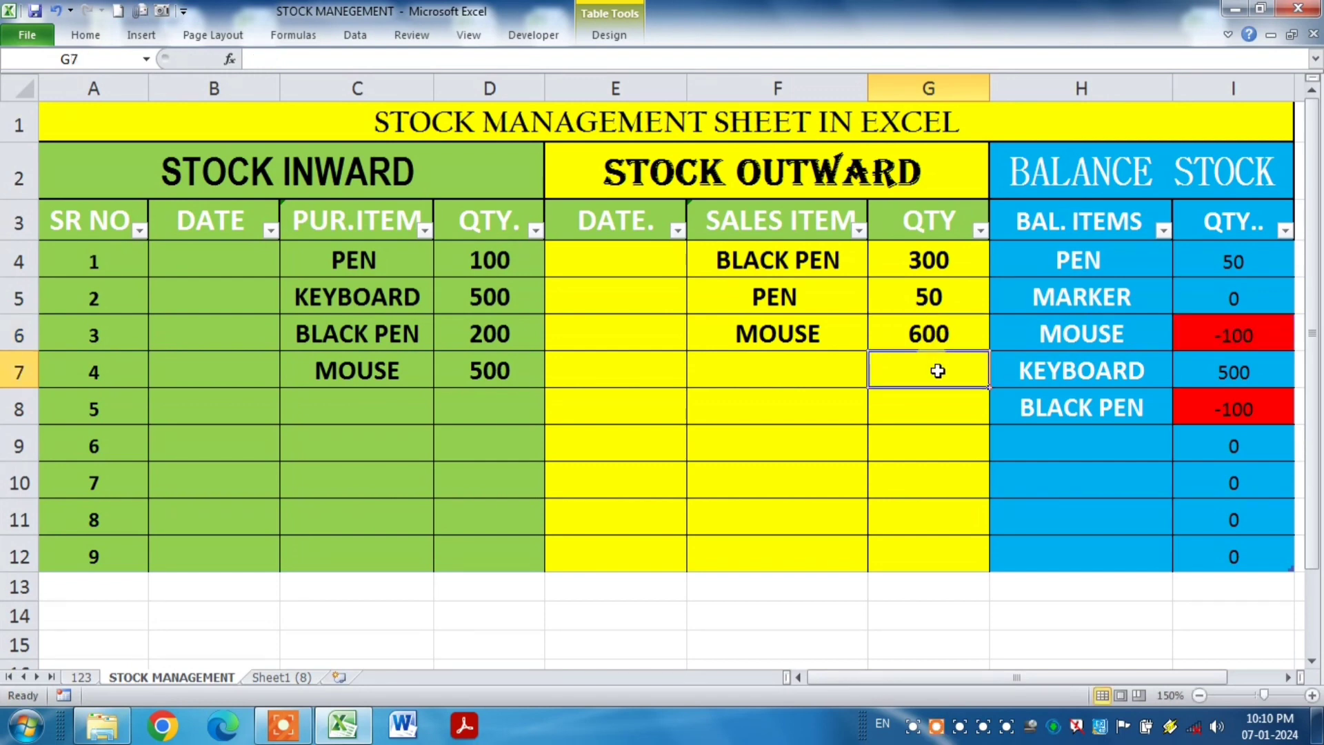
{"action": "left_click", "coordinate": [1197, 335]}
{"action": "left_click", "coordinate": [1196, 339]}
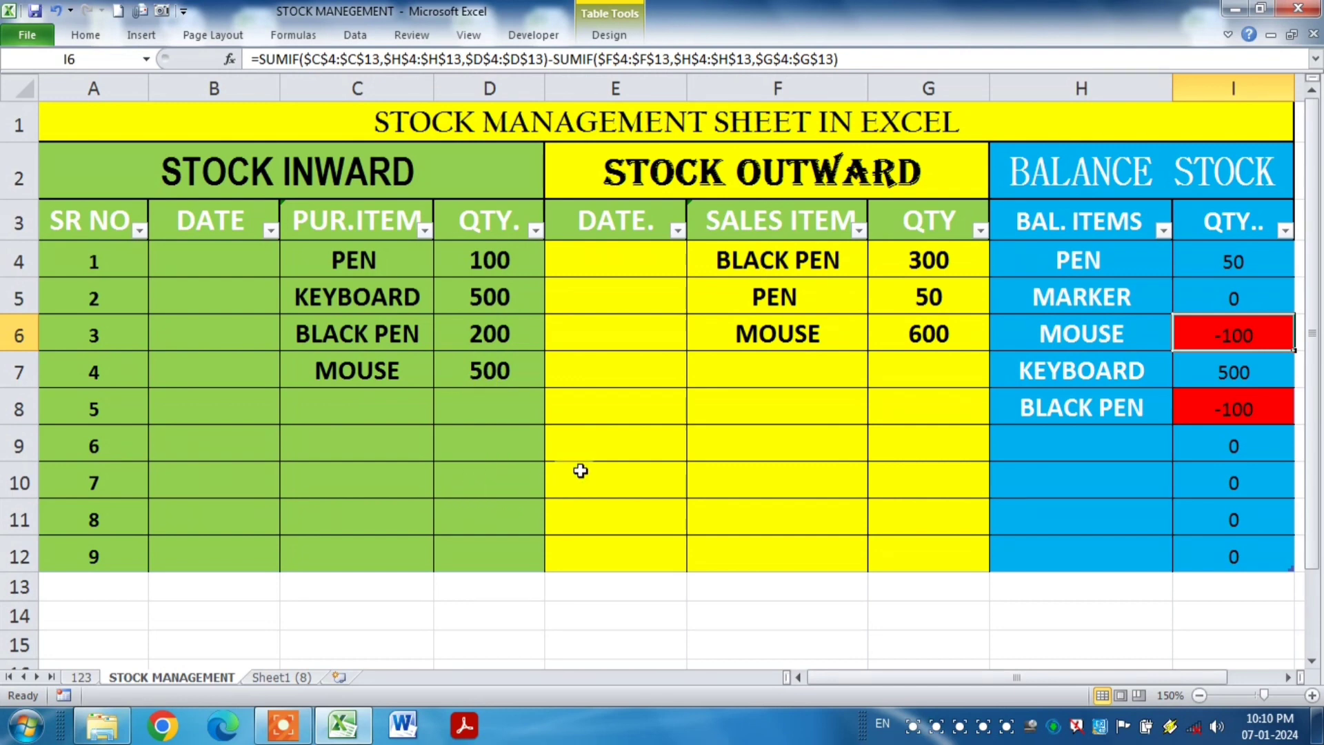
Extend the table with a new row by entering serial number 10 in cell A13.
{"action": "left_click", "coordinate": [129, 584]}
{"action": "type", "text": "10"}
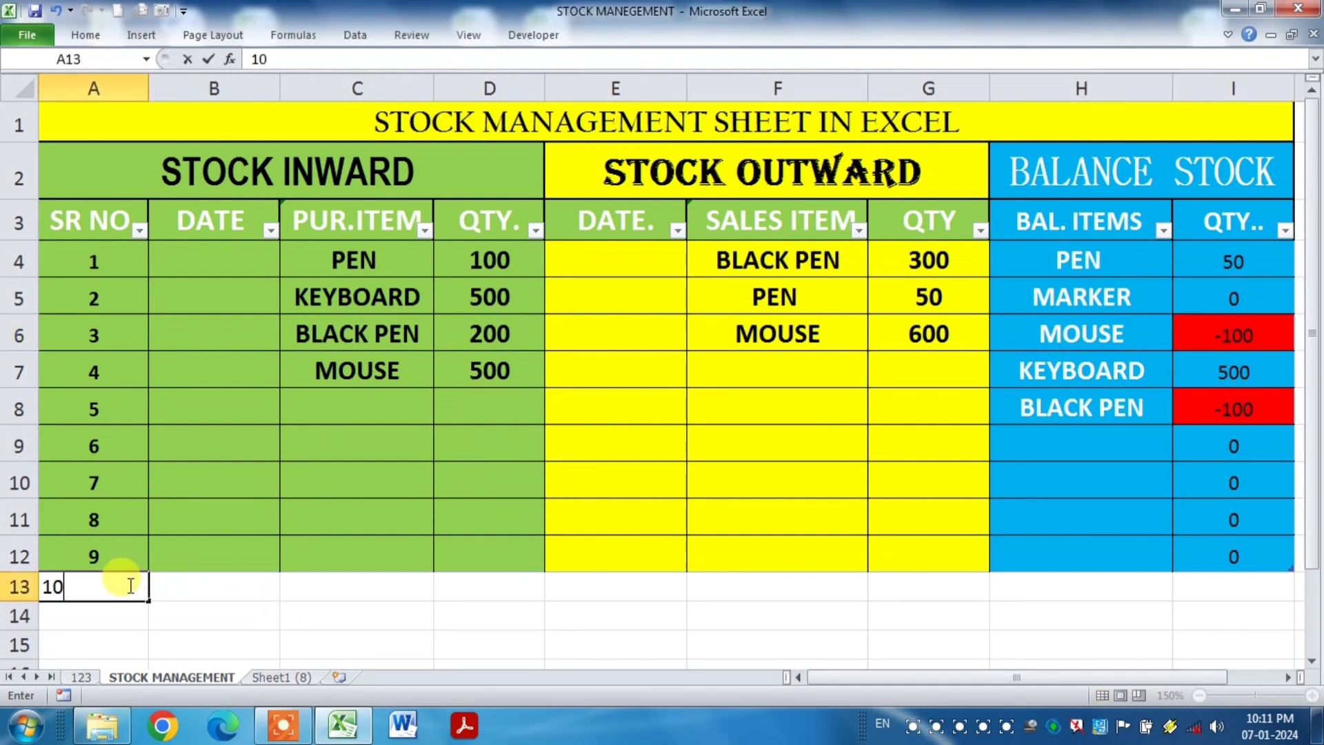
{"action": "key", "text": "Return"}
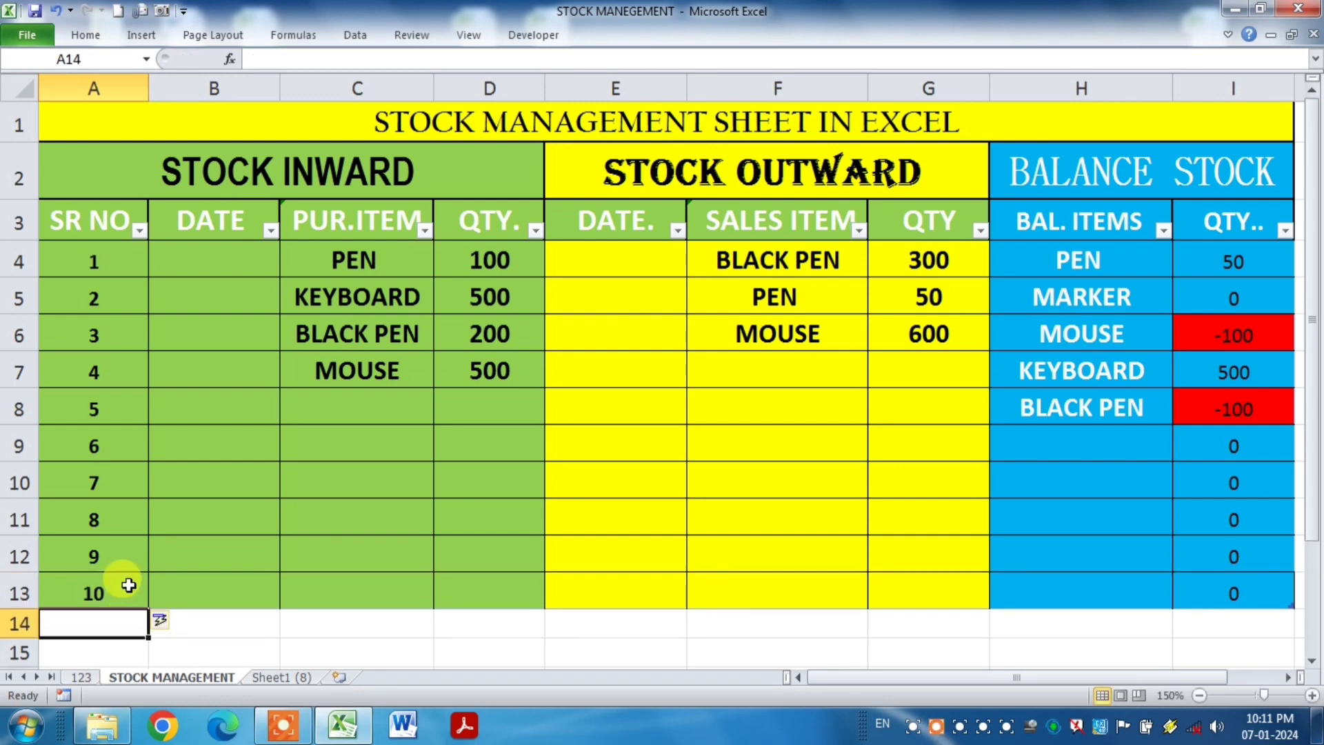
Add the balance item "red pen" in cell H13 of the new row.
{"action": "left_click", "coordinate": [1008, 593]}
{"action": "type", "text": "ok"}
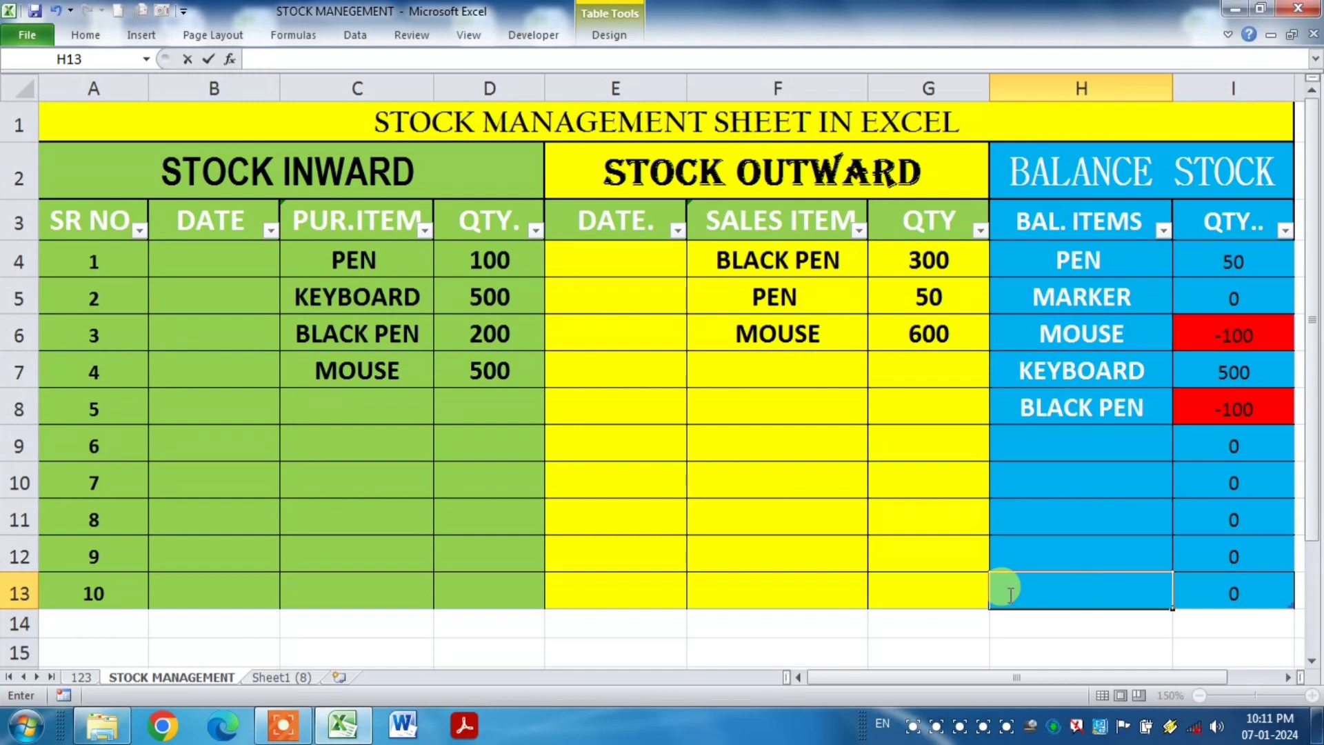
{"action": "type", "text": "red pen"}
{"action": "key", "text": "Return"}
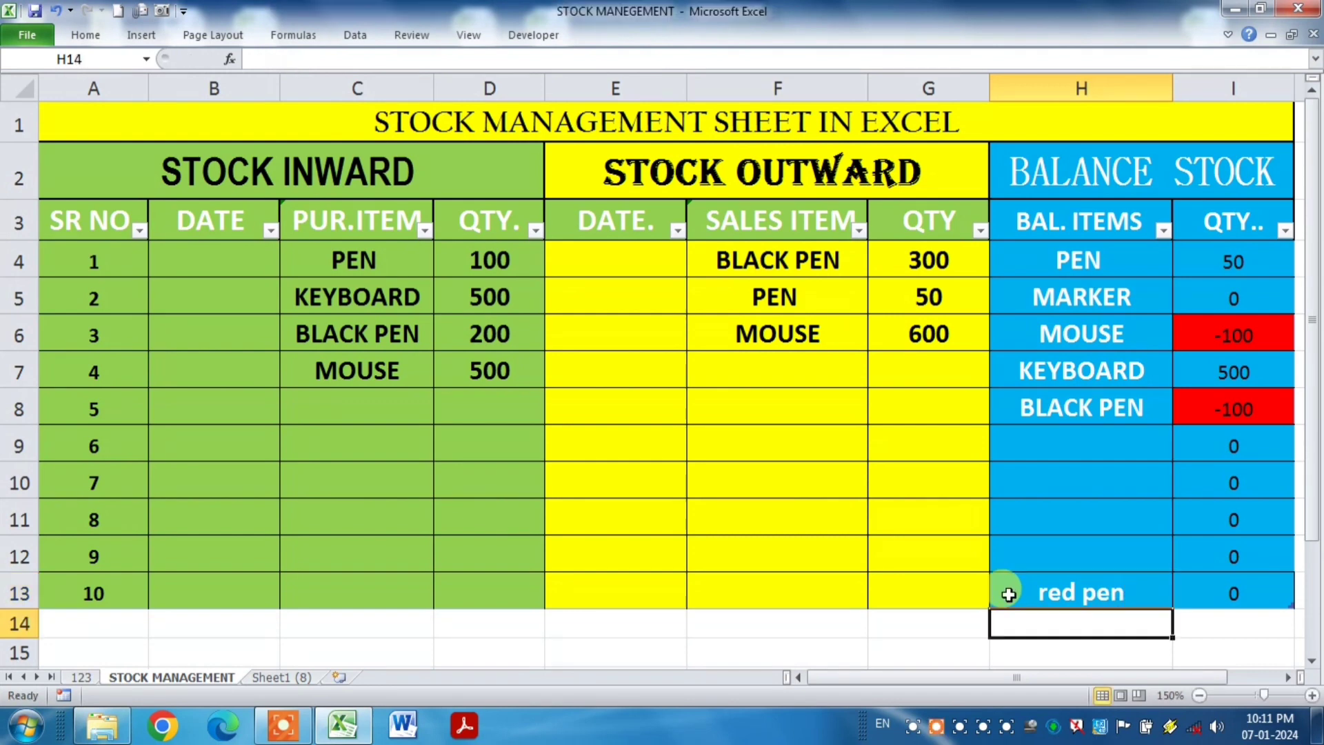
{"action": "left_click", "coordinate": [1087, 591]}
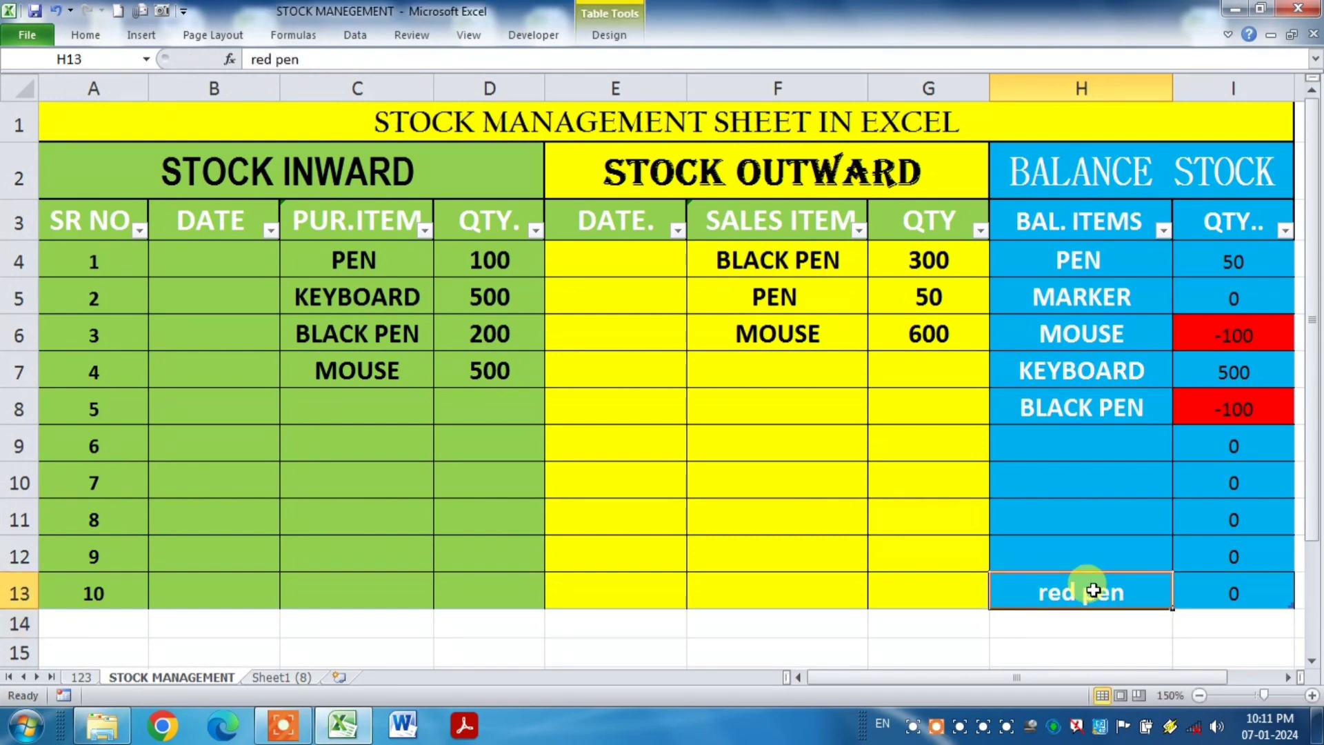
Choose red pen as the purchase item in C8, enter quantity 100 in D8, and check its balance in I13.
{"action": "left_click", "coordinate": [360, 396]}
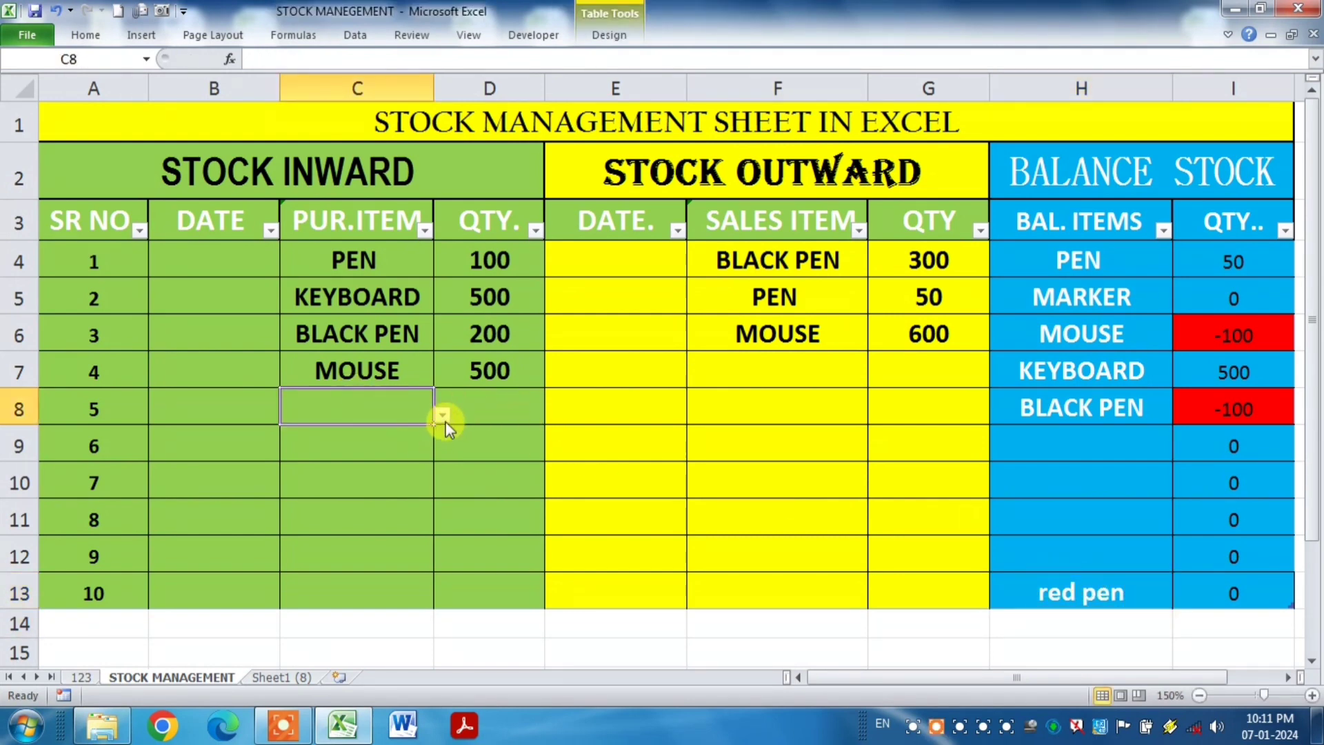
{"action": "left_click", "coordinate": [442, 414]}
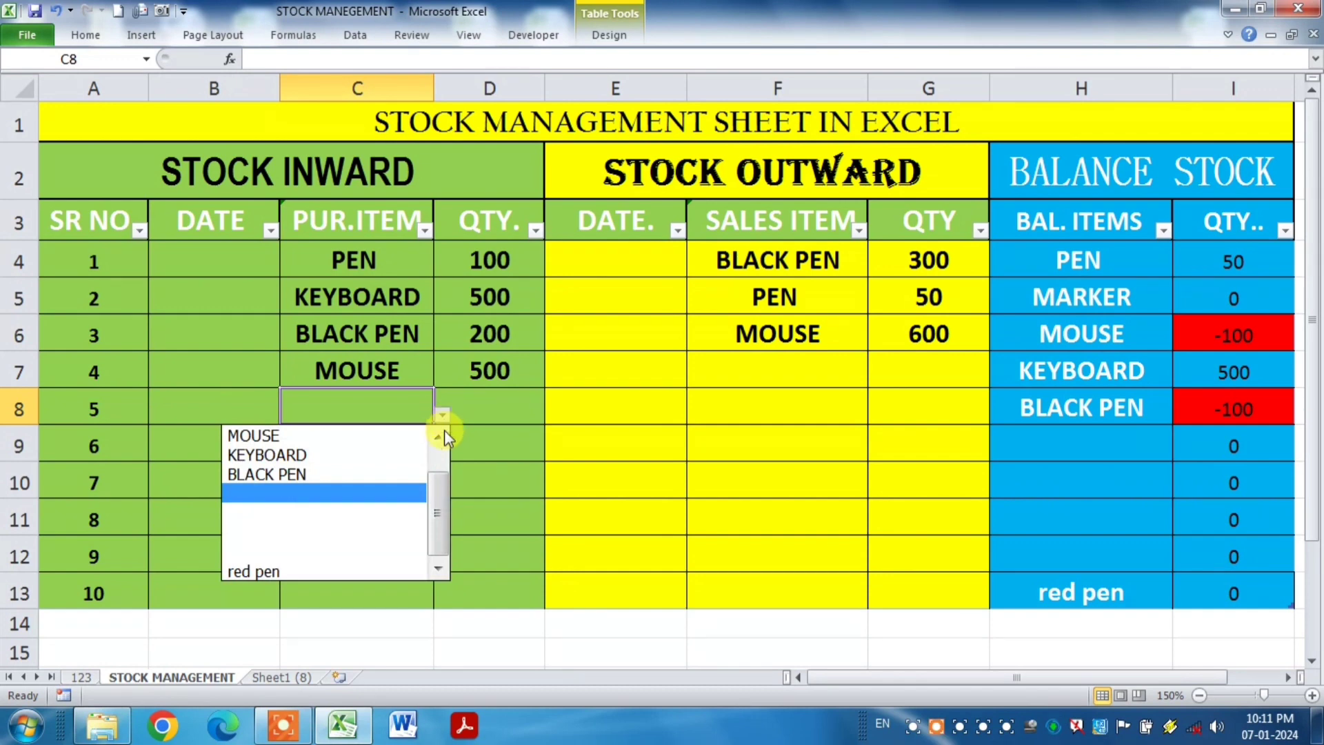
{"action": "left_click", "coordinate": [257, 570]}
{"action": "left_click", "coordinate": [503, 412]}
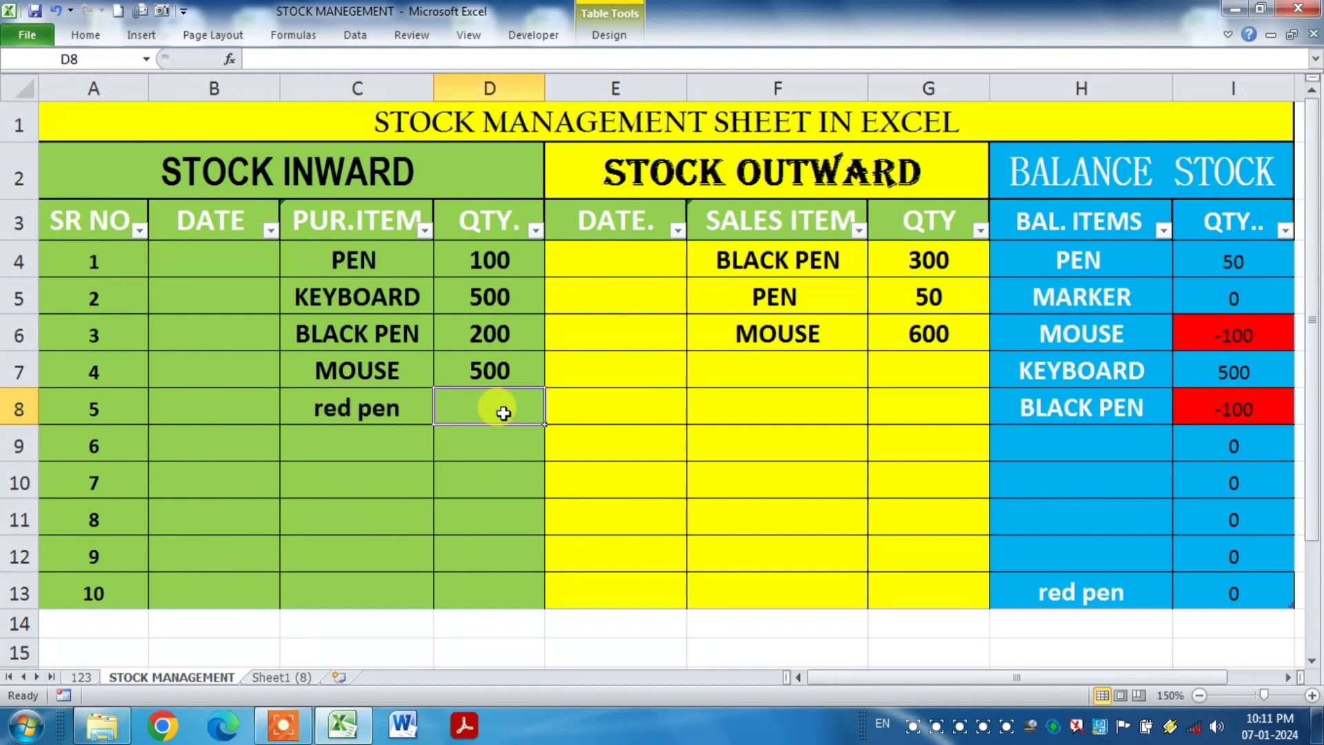
{"action": "type", "text": "100"}
{"action": "key", "text": "Return"}
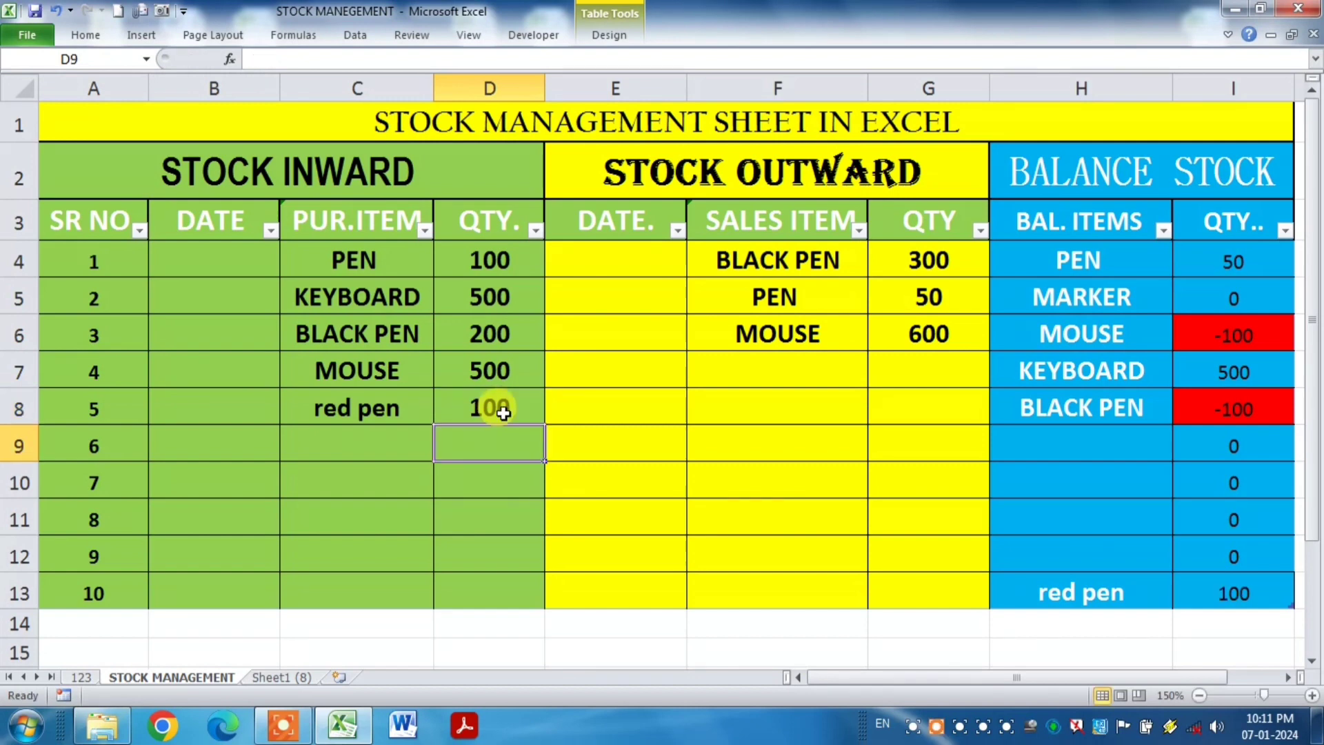
{"action": "left_click", "coordinate": [1244, 586]}
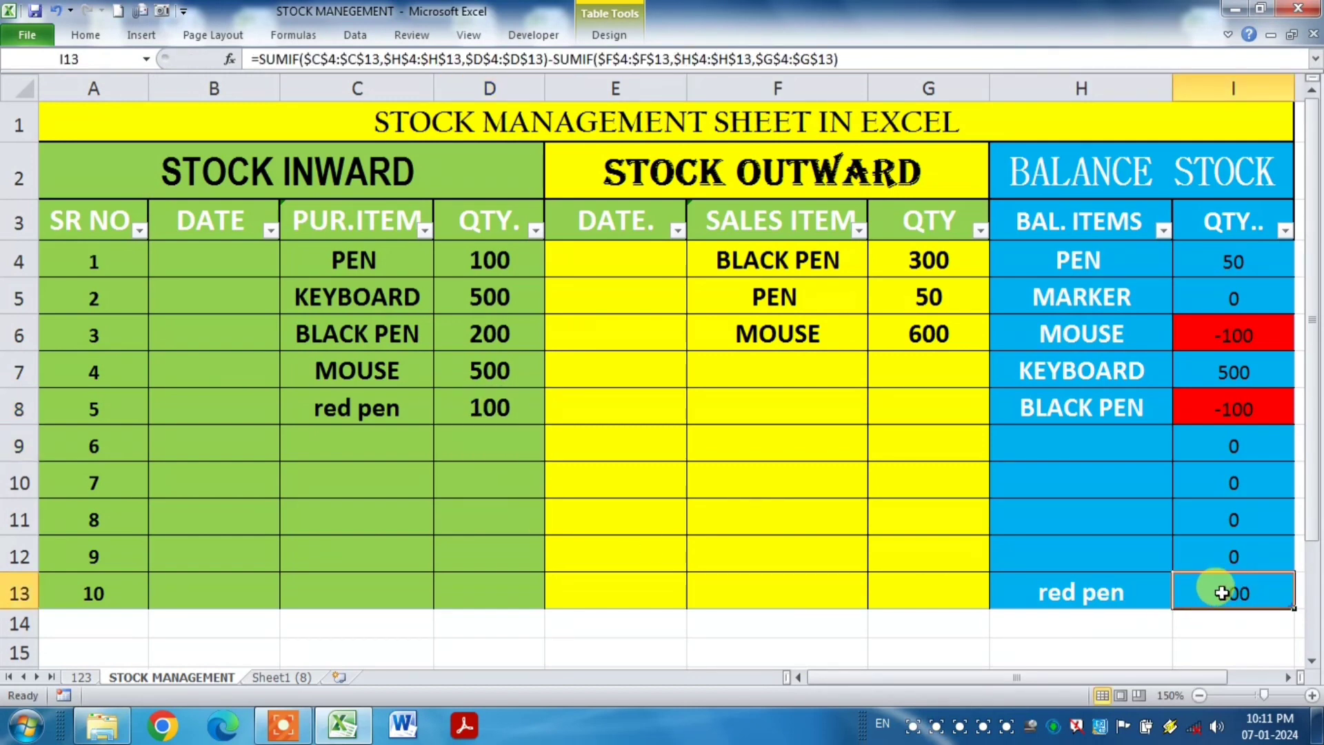
Choose KEYBOARD as the purchase item in C13, enter quantity 150 in D13, and check its balance in I7.
{"action": "left_click", "coordinate": [346, 581]}
{"action": "left_click", "coordinate": [441, 600]}
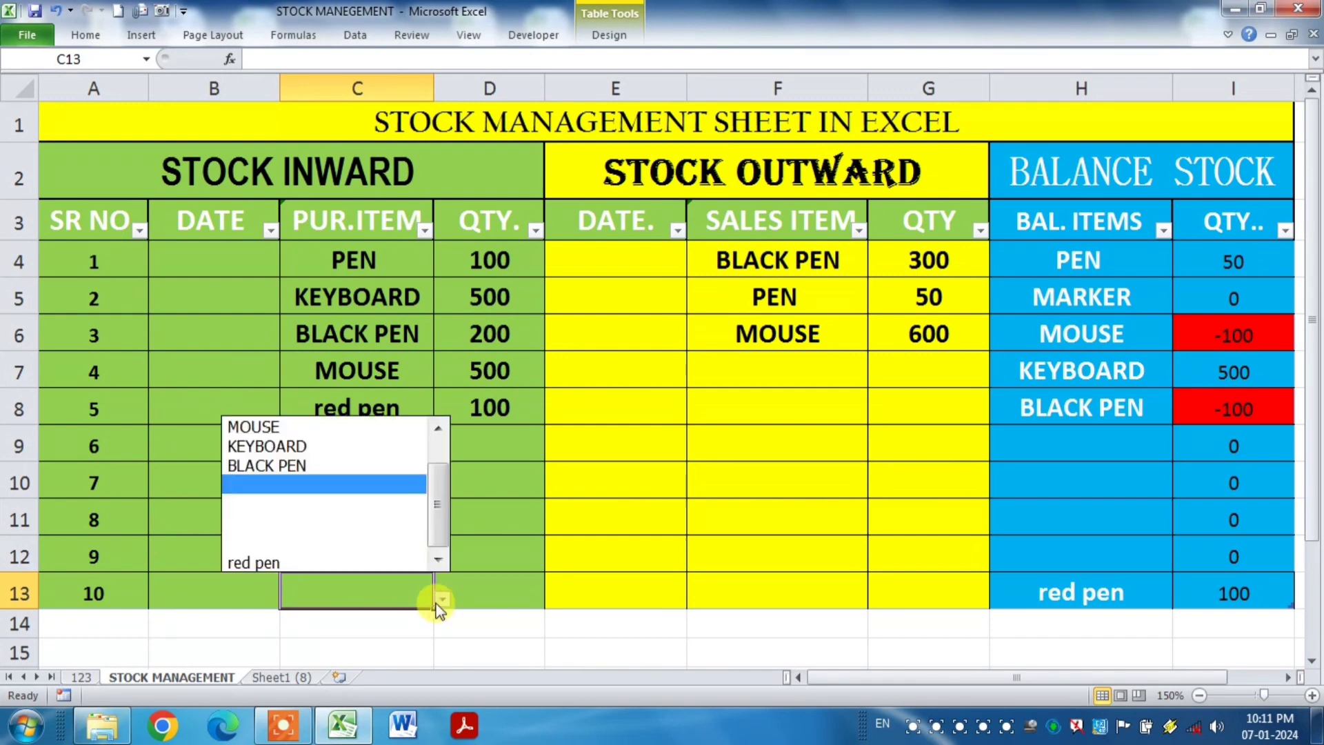
{"action": "left_click", "coordinate": [288, 454]}
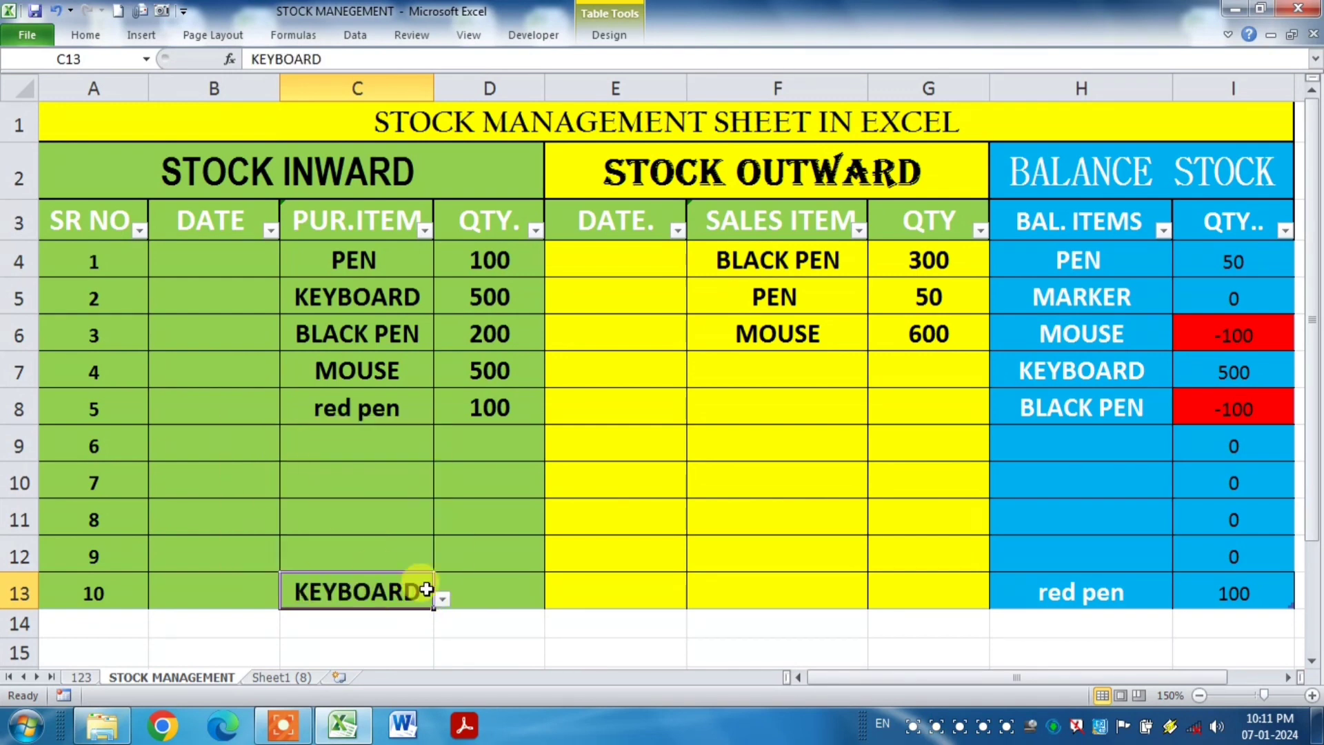
{"action": "left_click", "coordinate": [505, 593]}
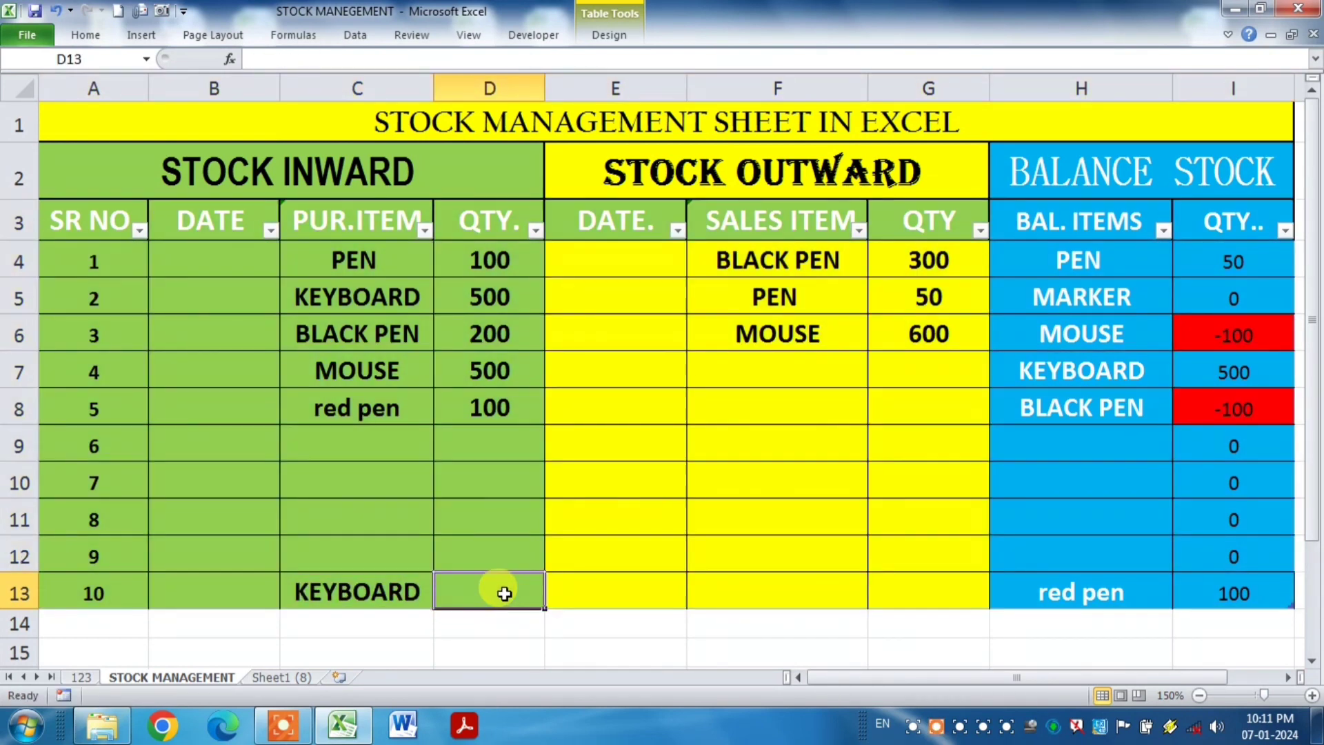
{"action": "type", "text": "150"}
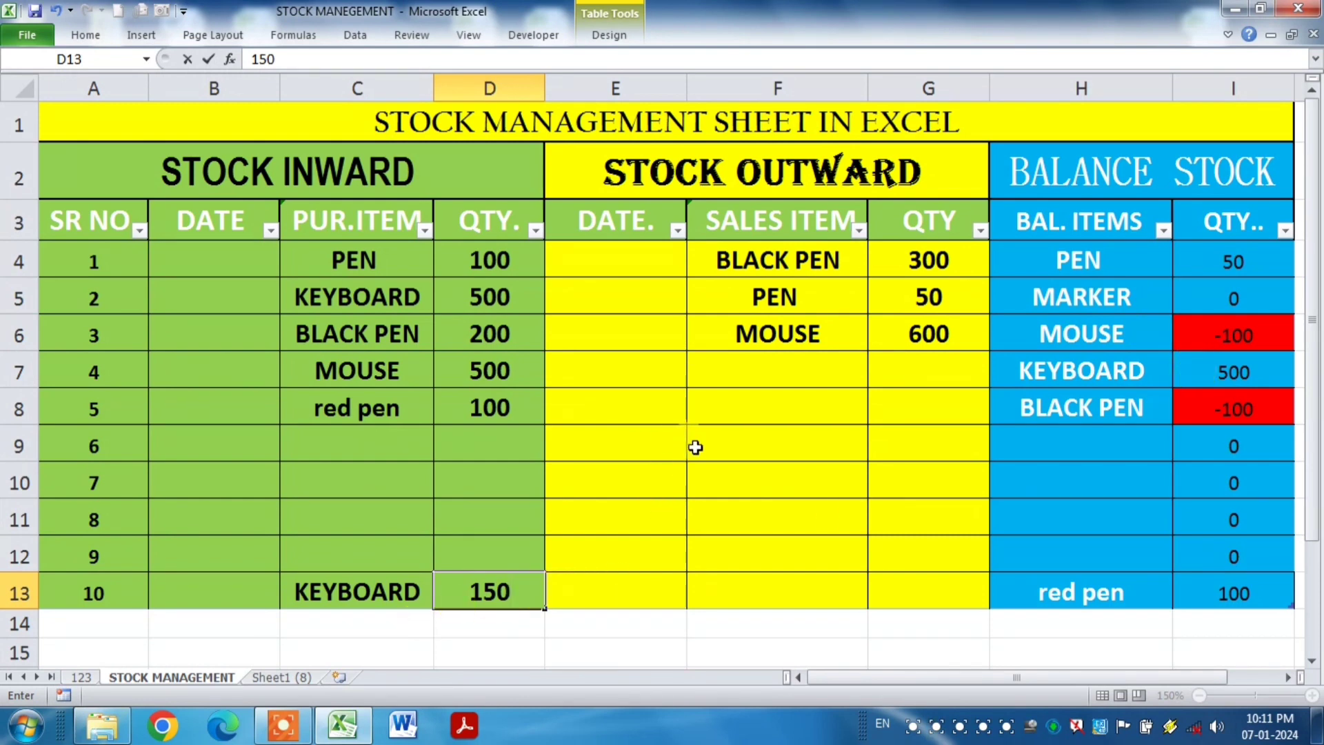
{"action": "key", "text": "Return"}
{"action": "left_click", "coordinate": [1197, 374]}
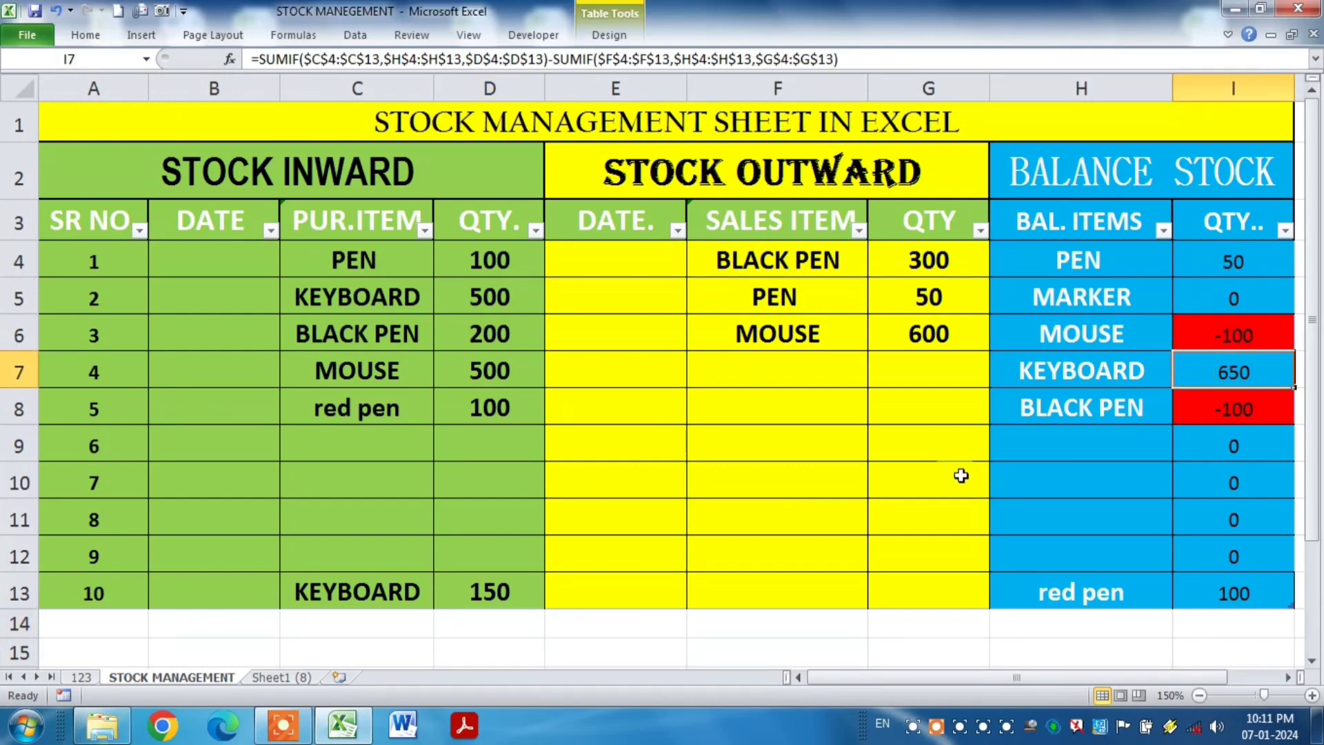